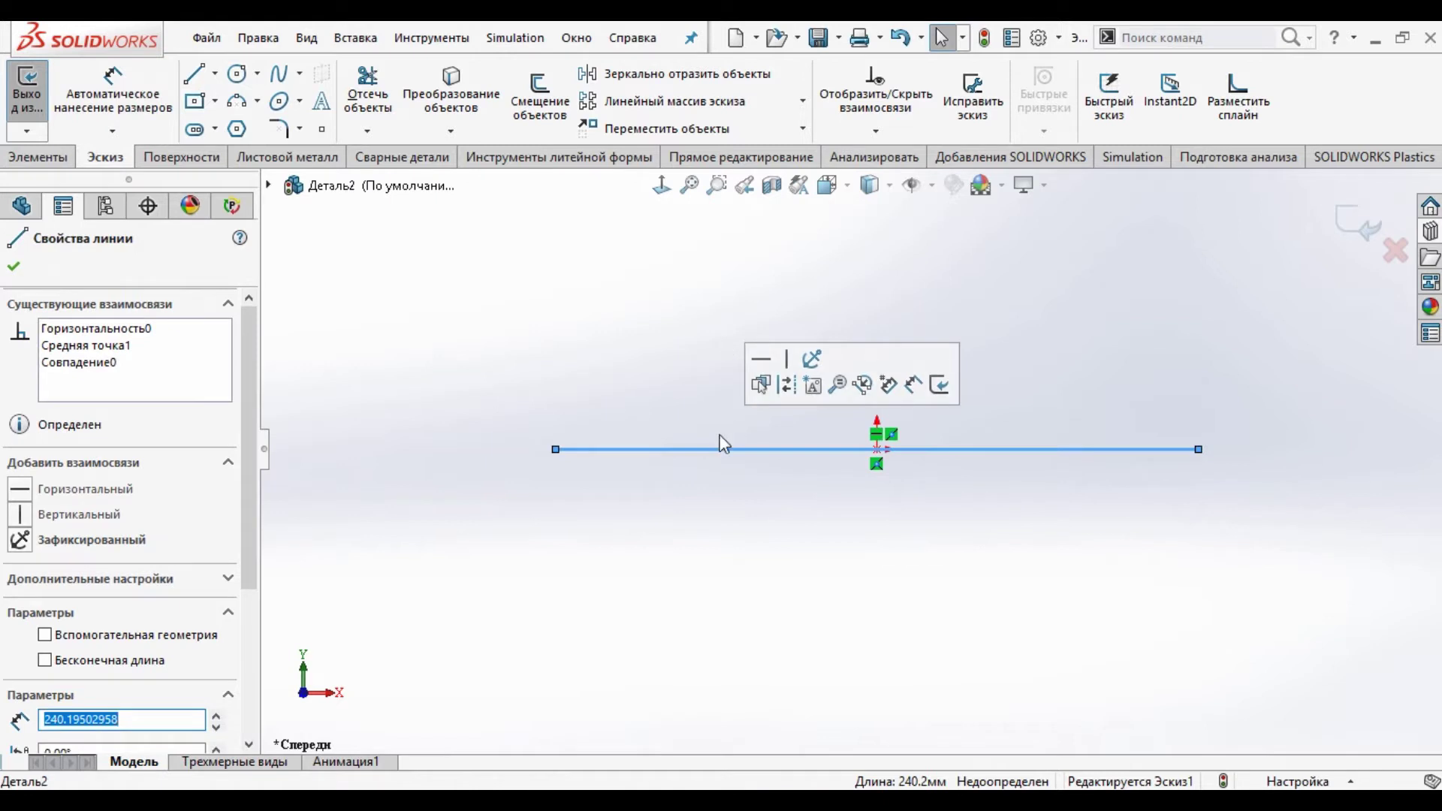
# Step: Dimension the horizontal sketch line centred on the origin to a length of 200 mm
pyautogui.click(113, 94)
pyautogui.click(673, 450)
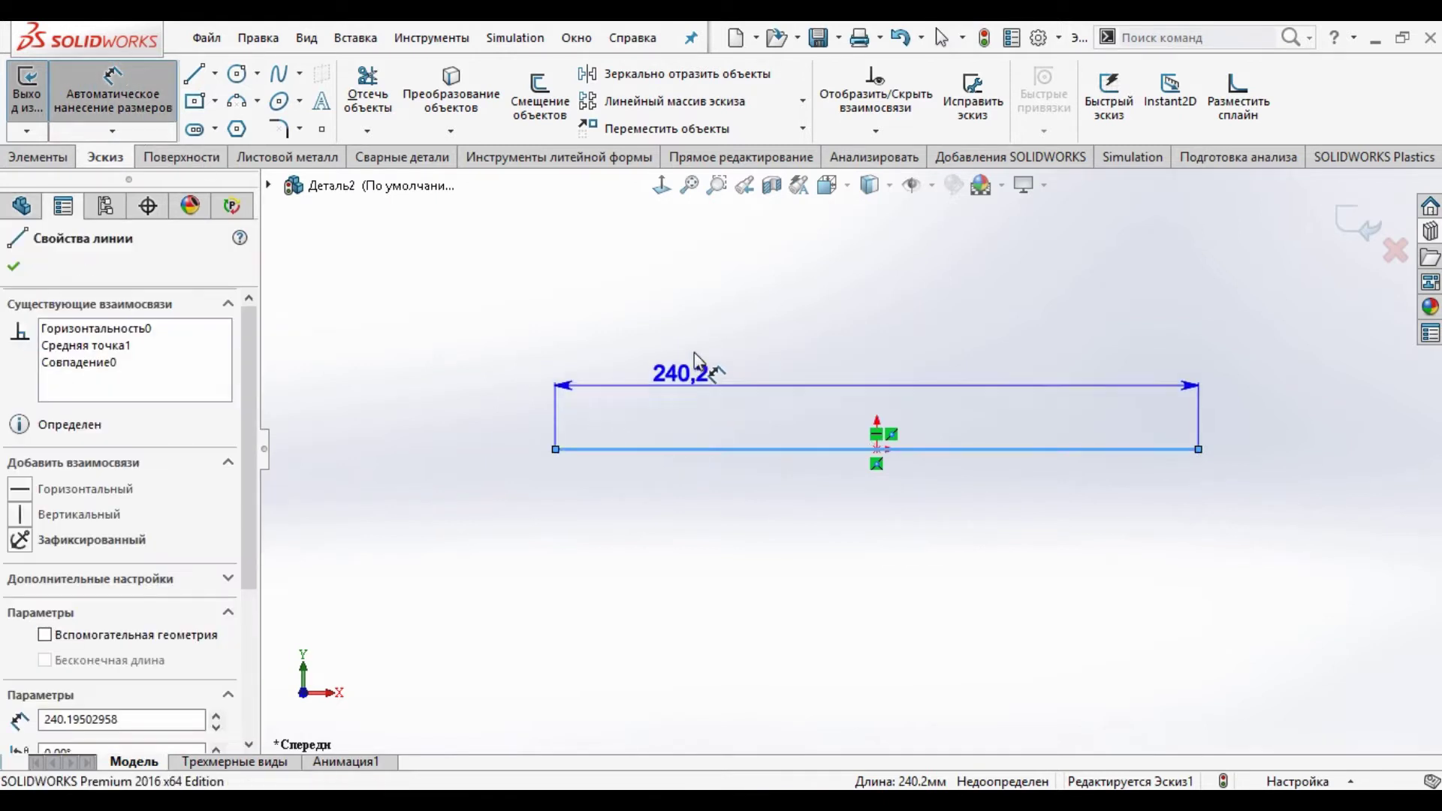
pyautogui.click(694, 353)
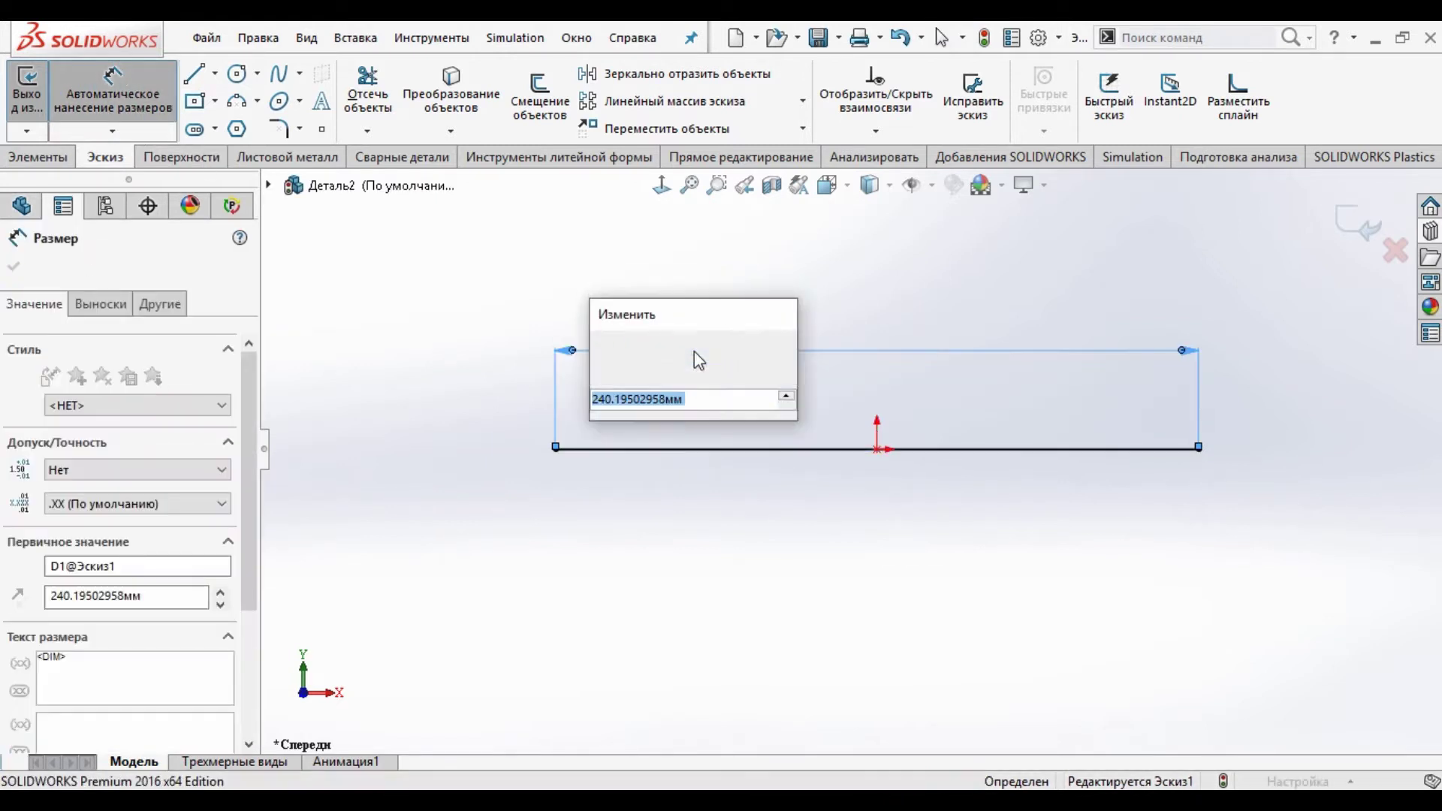
pyautogui.write('200')
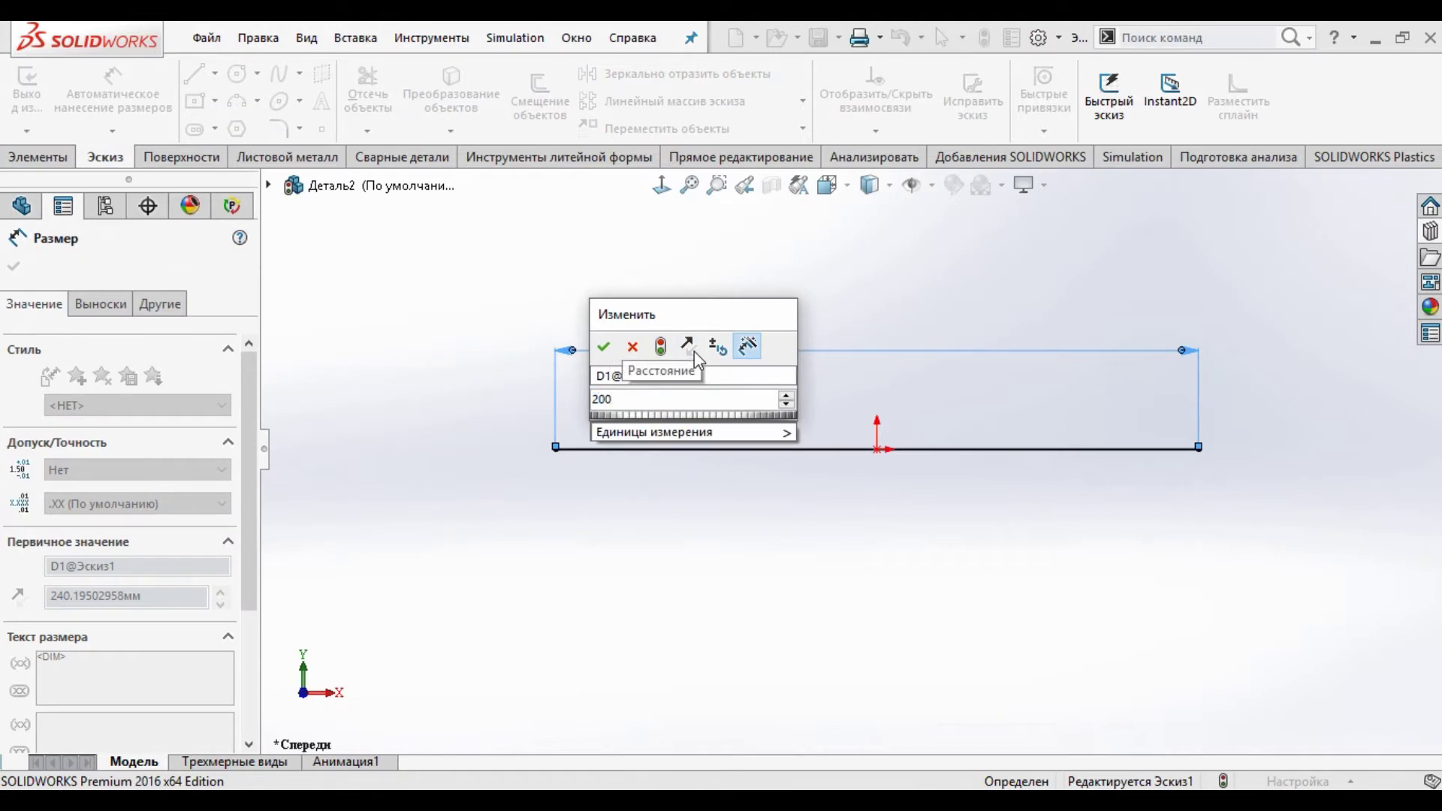
pyautogui.press('Return')
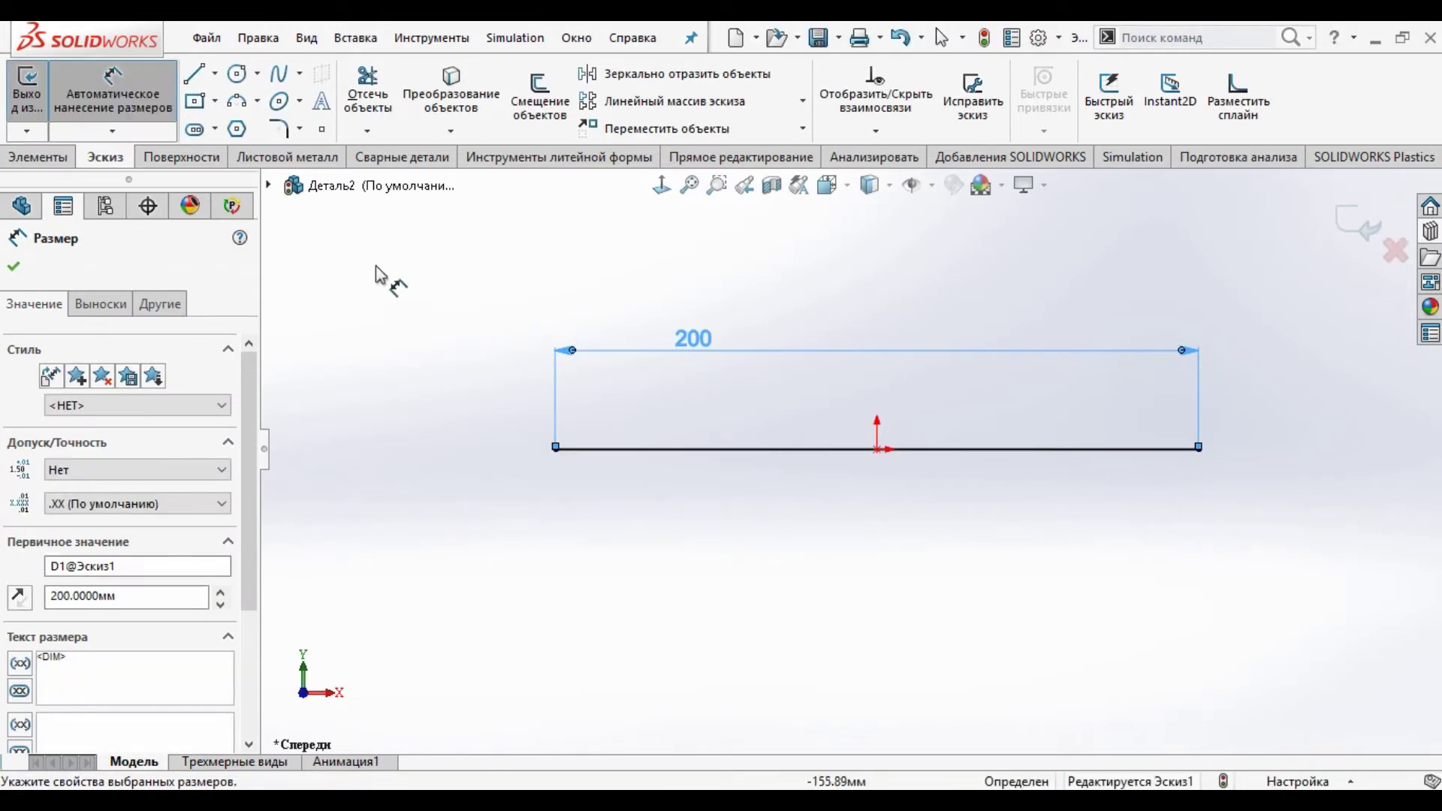
pyautogui.press('Escape')
# Step: Create a sheet metal base flange from the line, extruded by mid plane to a depth of 50 mm
pyautogui.click(287, 156)
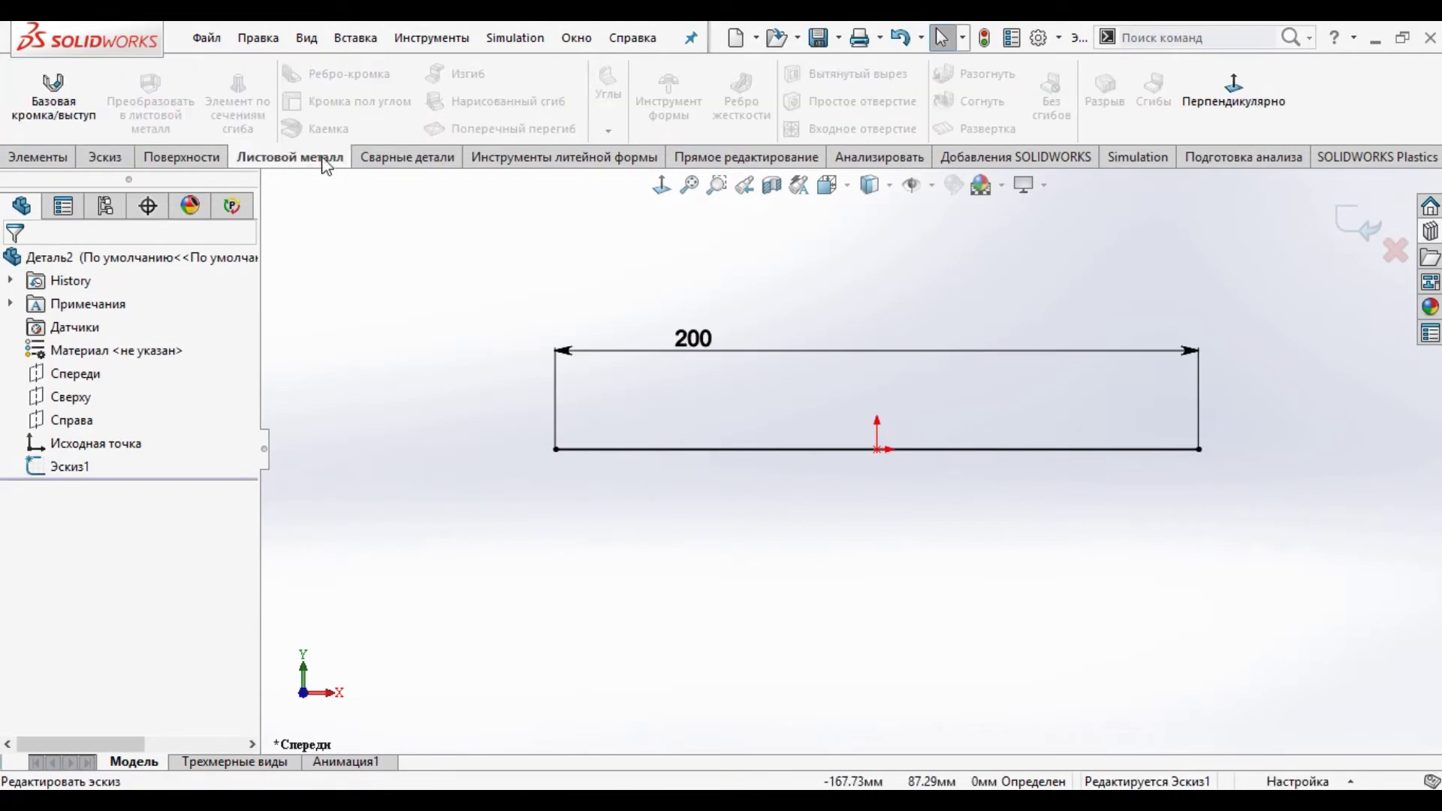
pyautogui.click(90, 120)
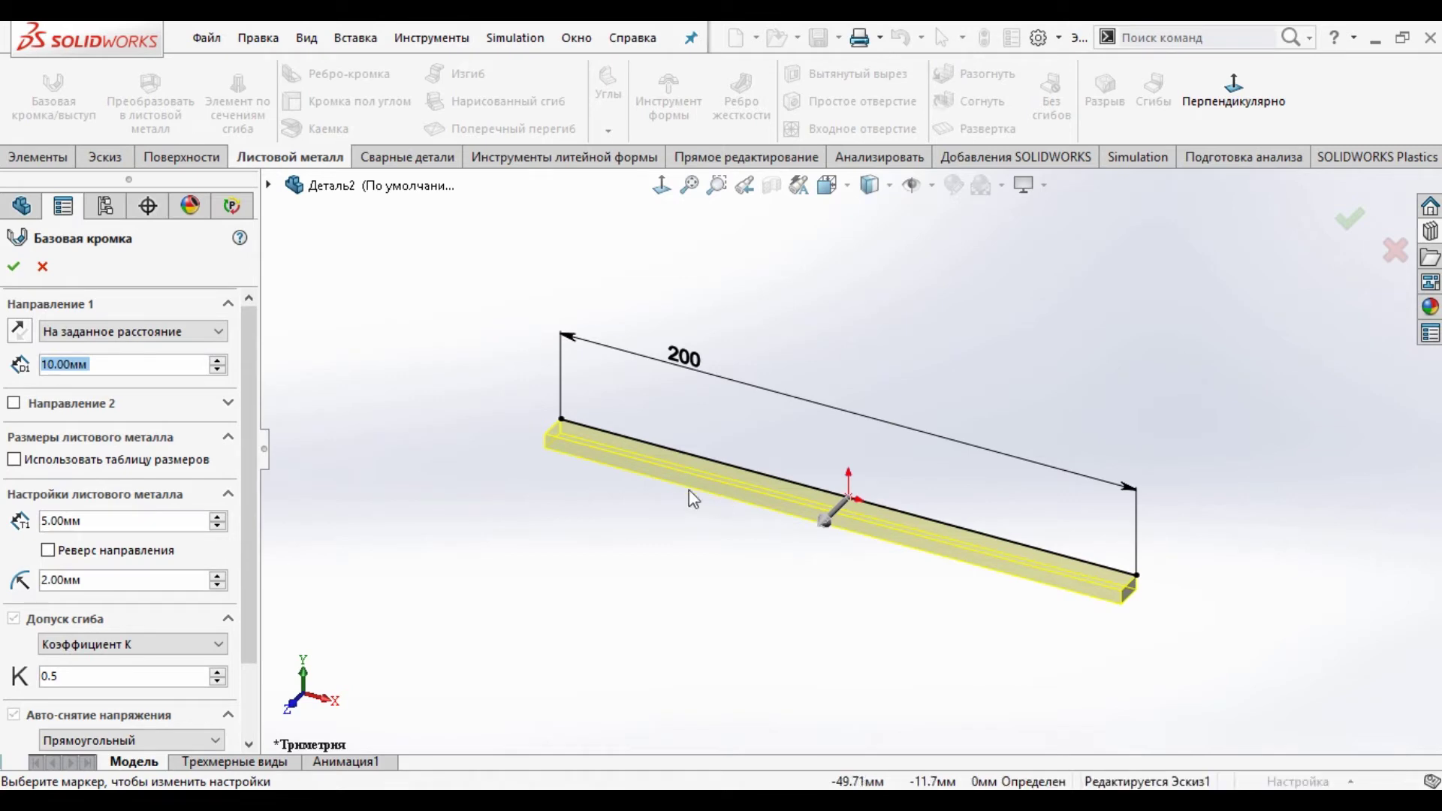
pyautogui.click(216, 331)
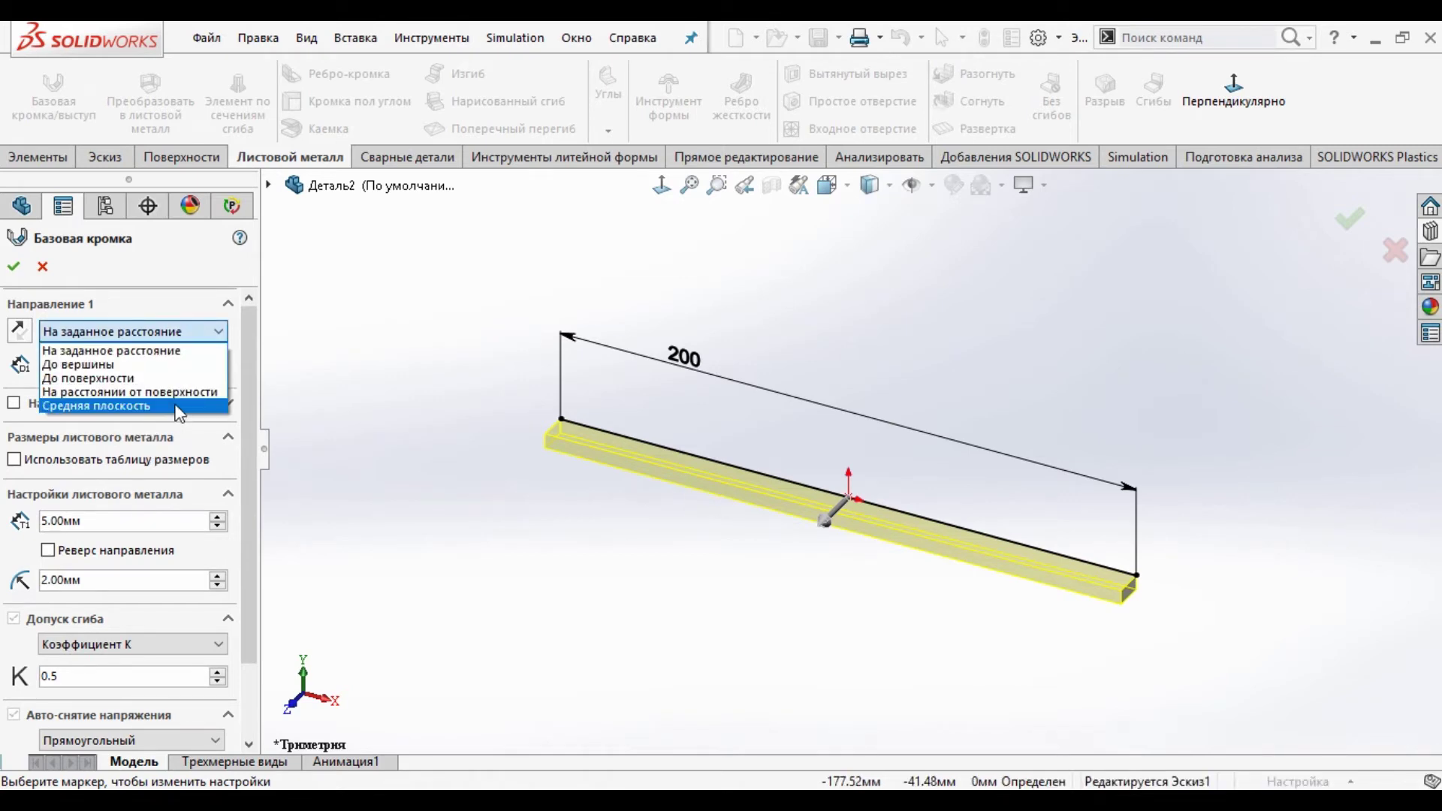
pyautogui.click(176, 407)
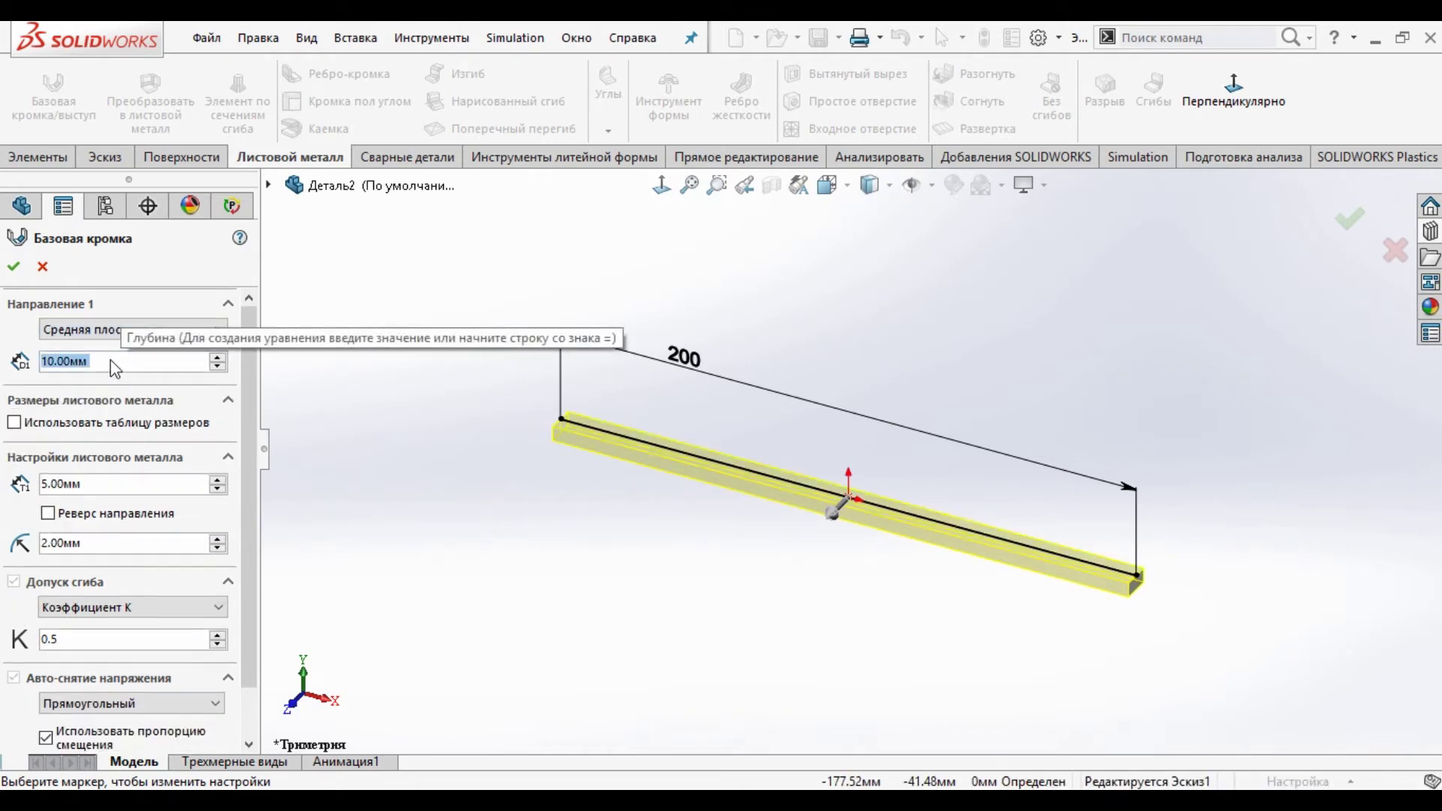
pyautogui.write('50')
pyautogui.press('Return')
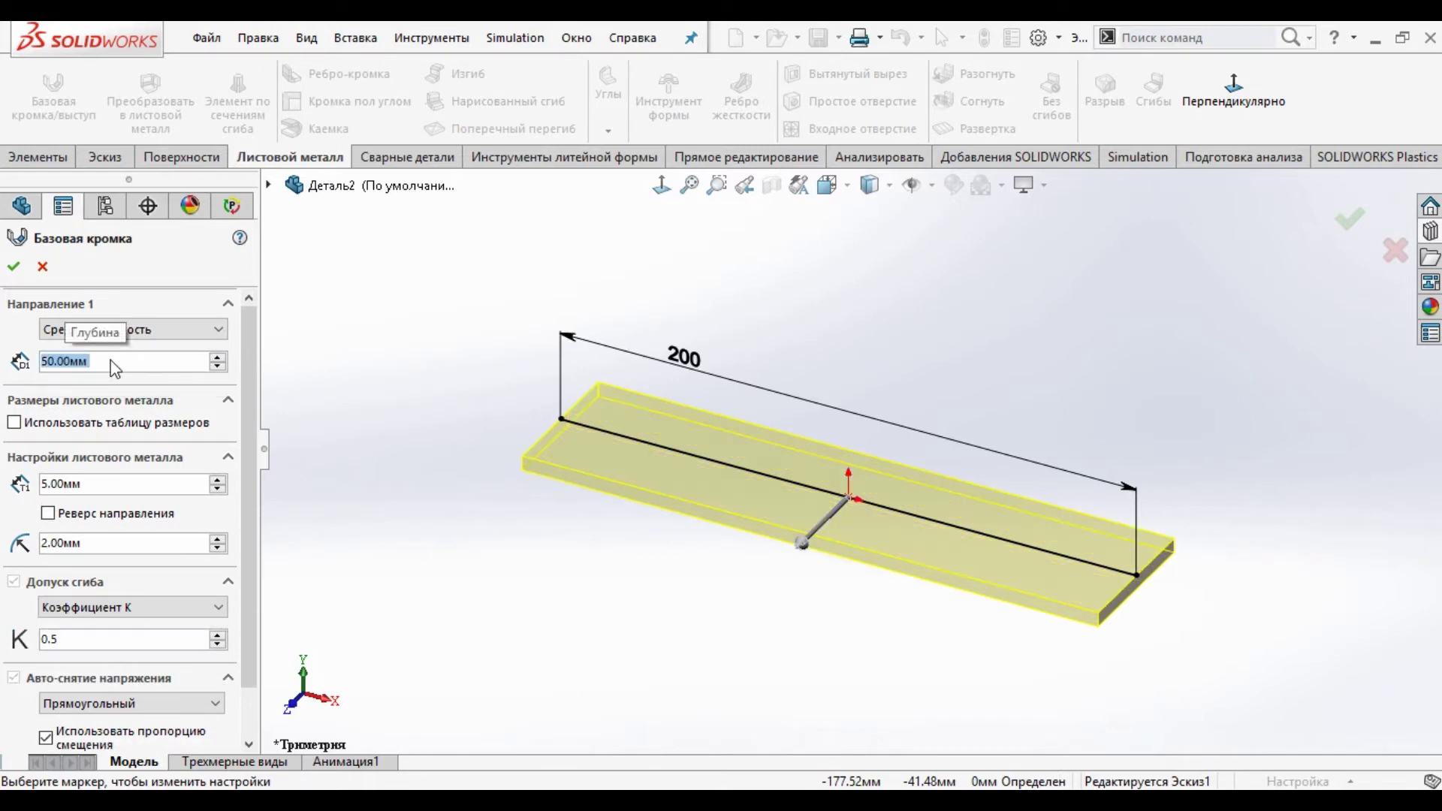
pyautogui.click(16, 275)
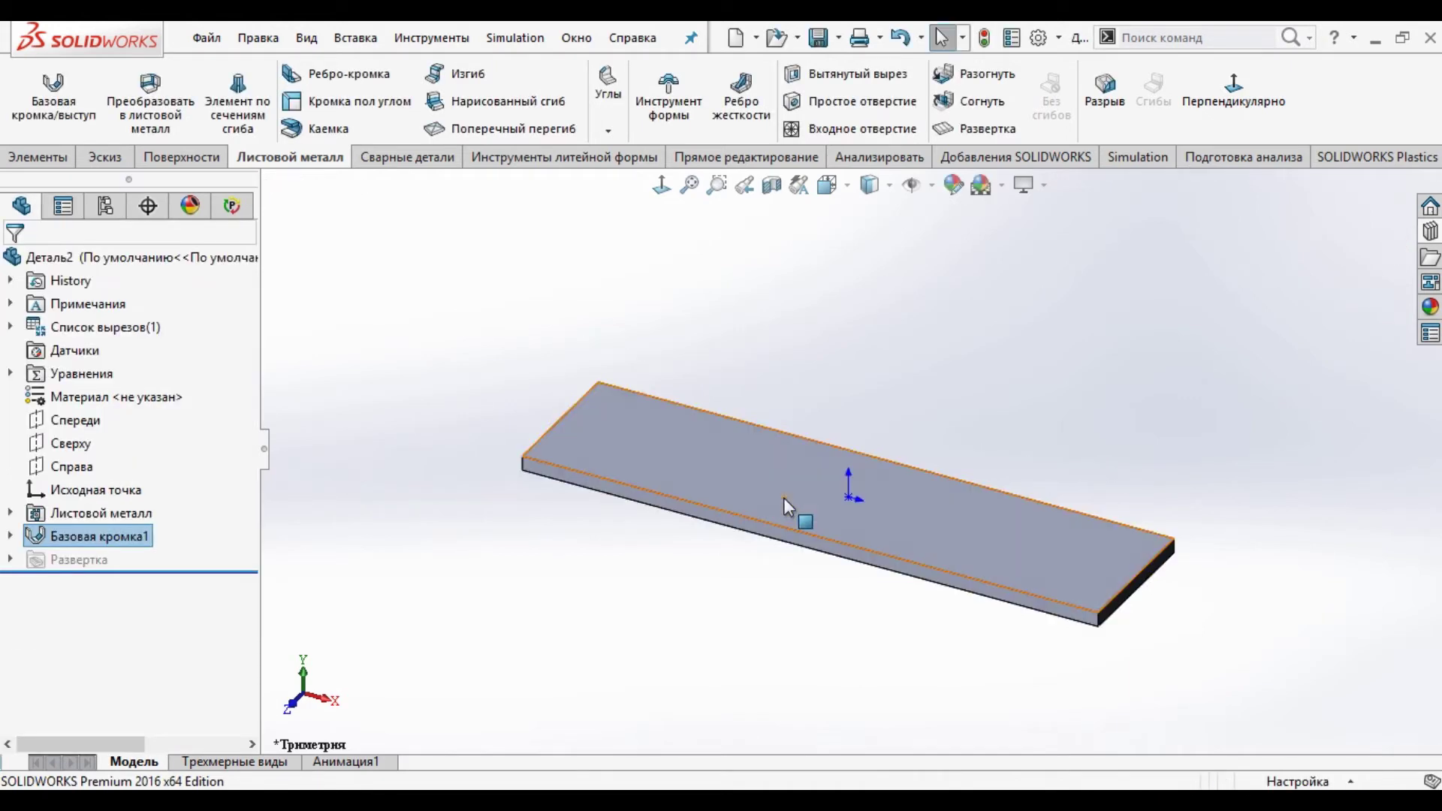
# Step: Start a sketch on the plate's top face and draw a construction centre rectangle, about 27 by 32 mm, near its left end
pyautogui.click(746, 467)
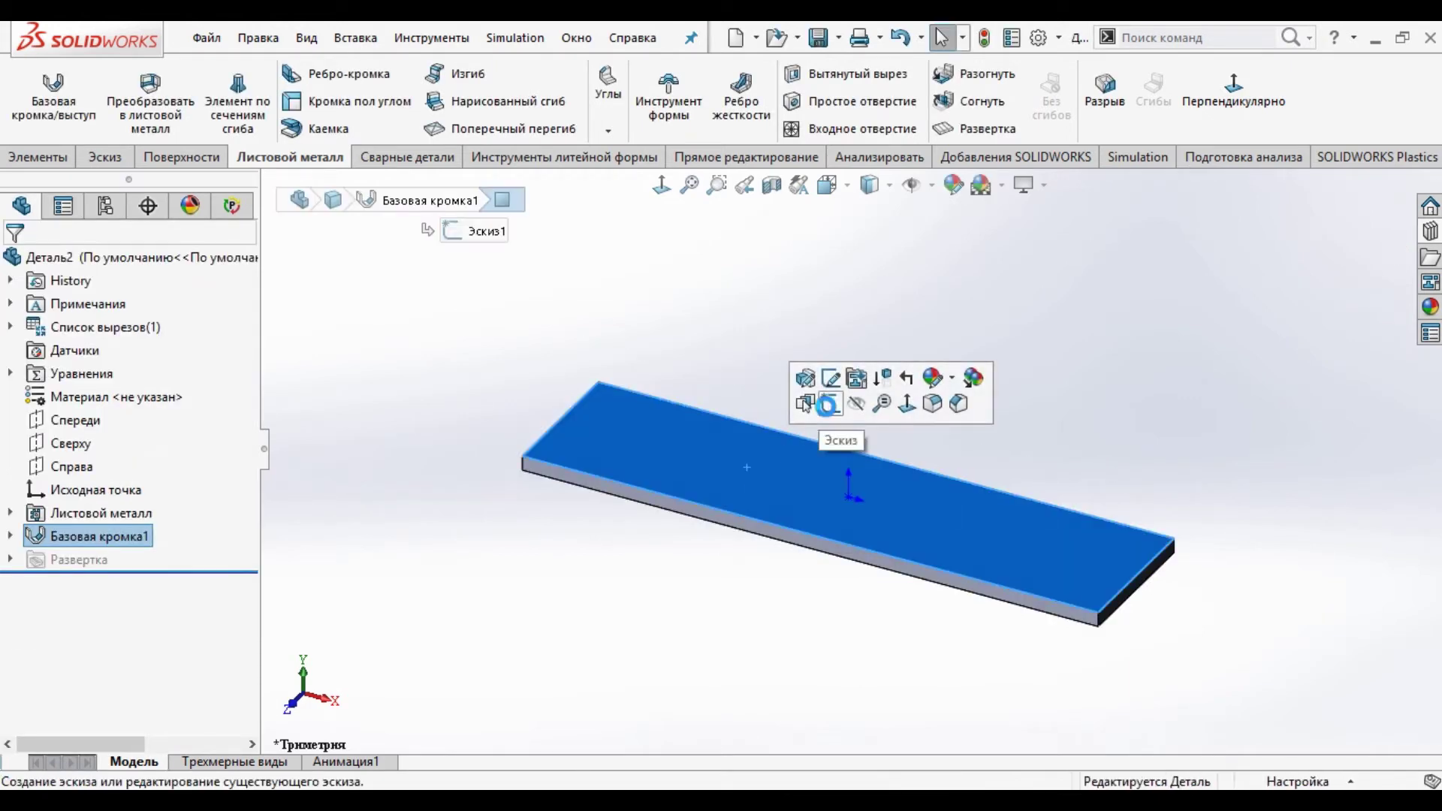
pyautogui.click(830, 403)
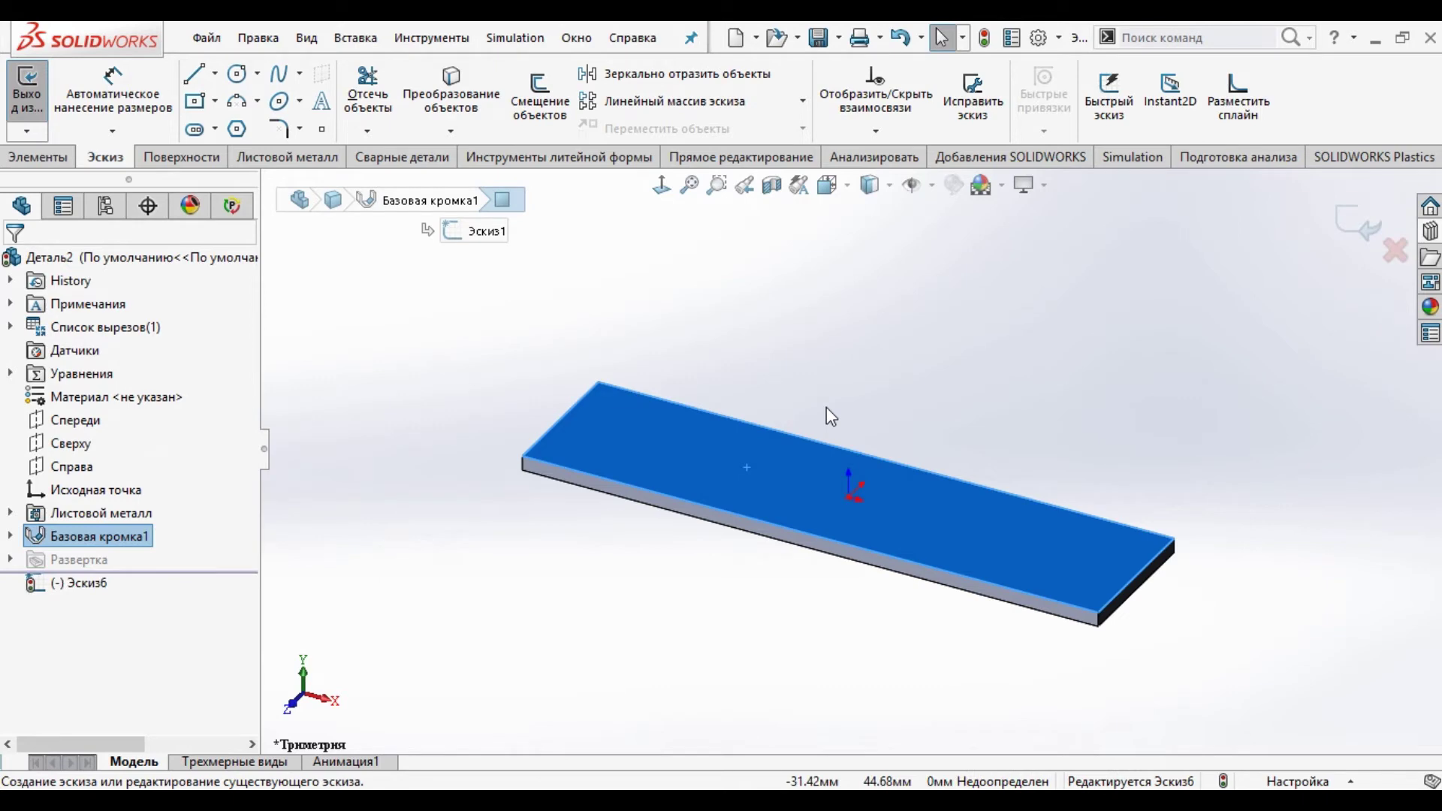
pyautogui.hotkey('ctrl', '5')
pyautogui.click(444, 359)
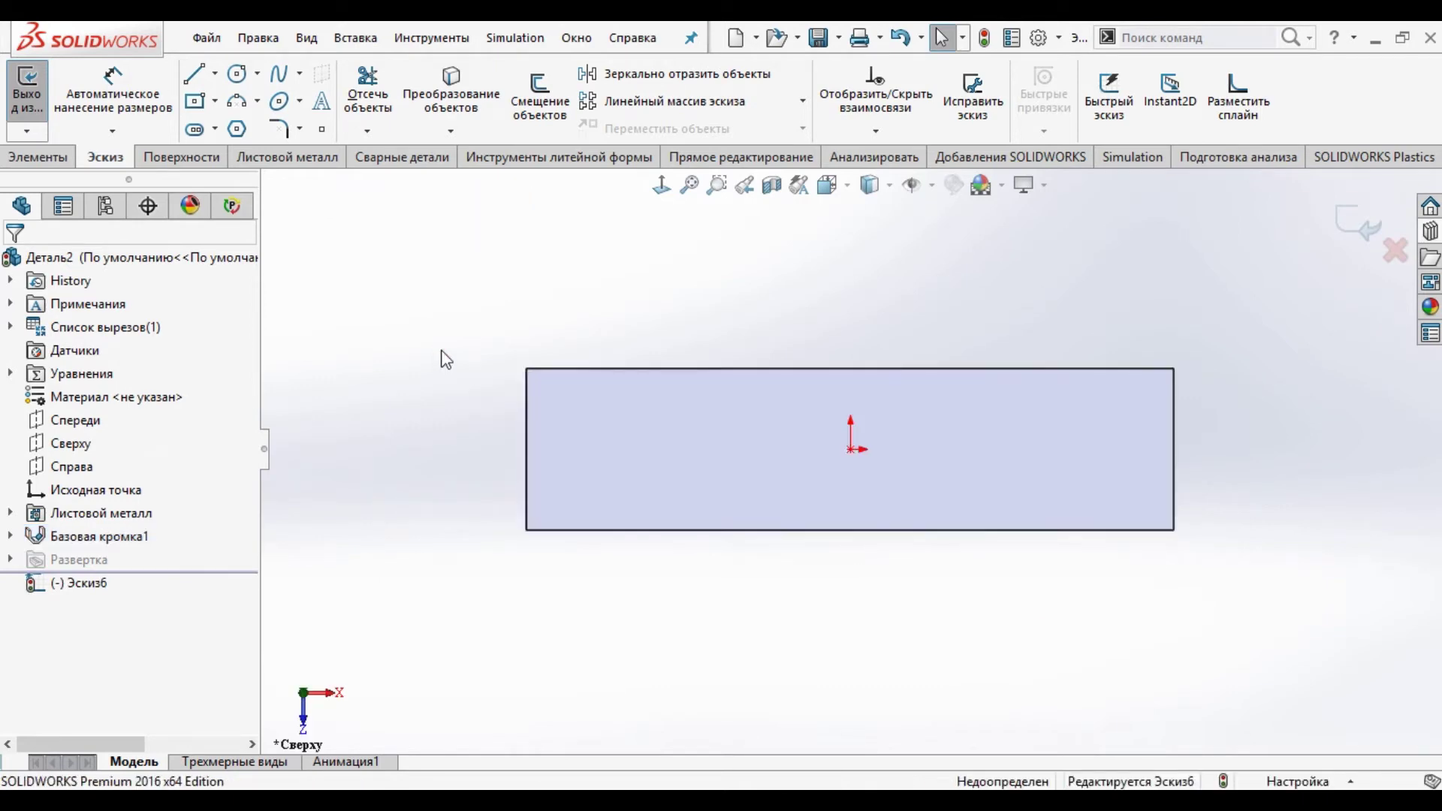
pyautogui.click(197, 105)
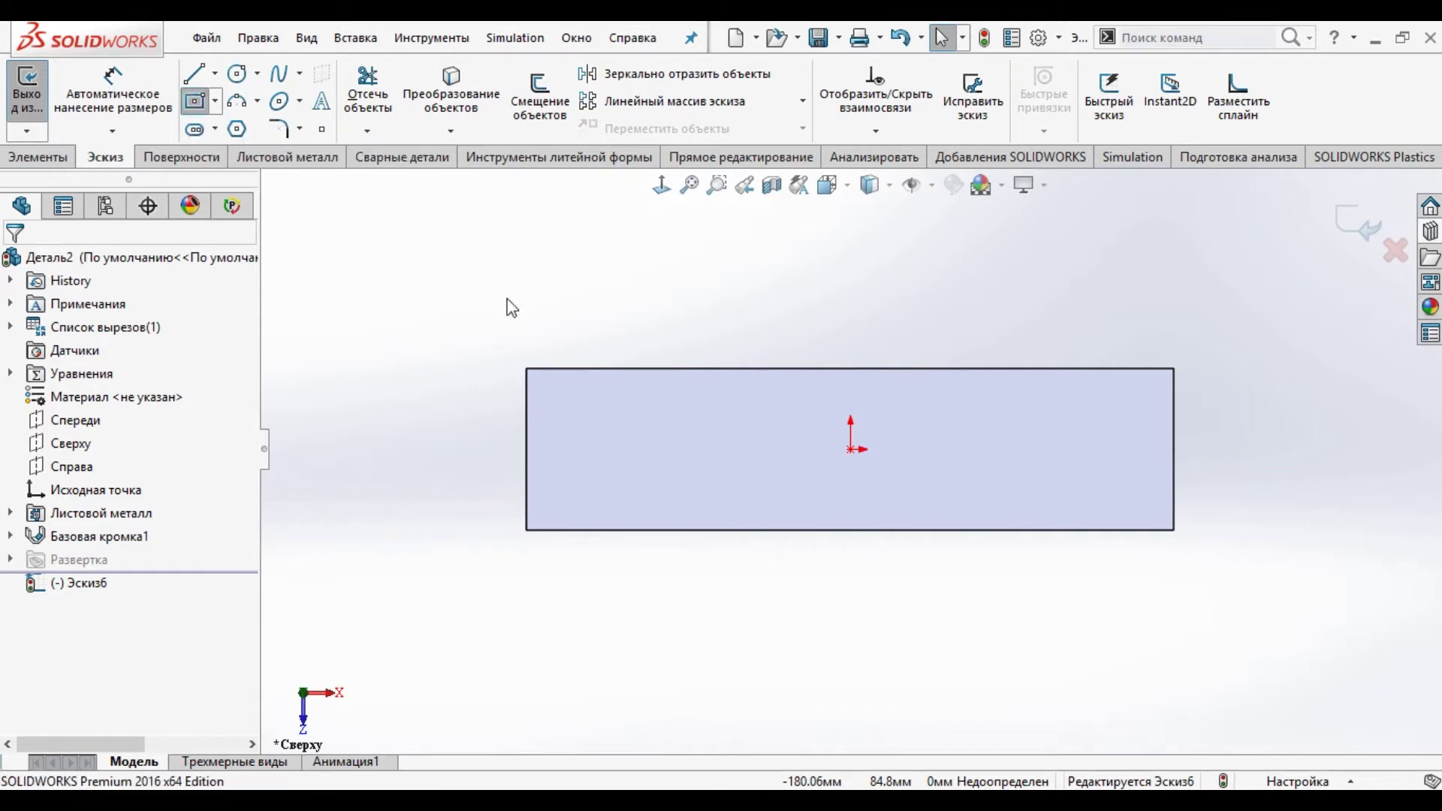
pyautogui.click(614, 449)
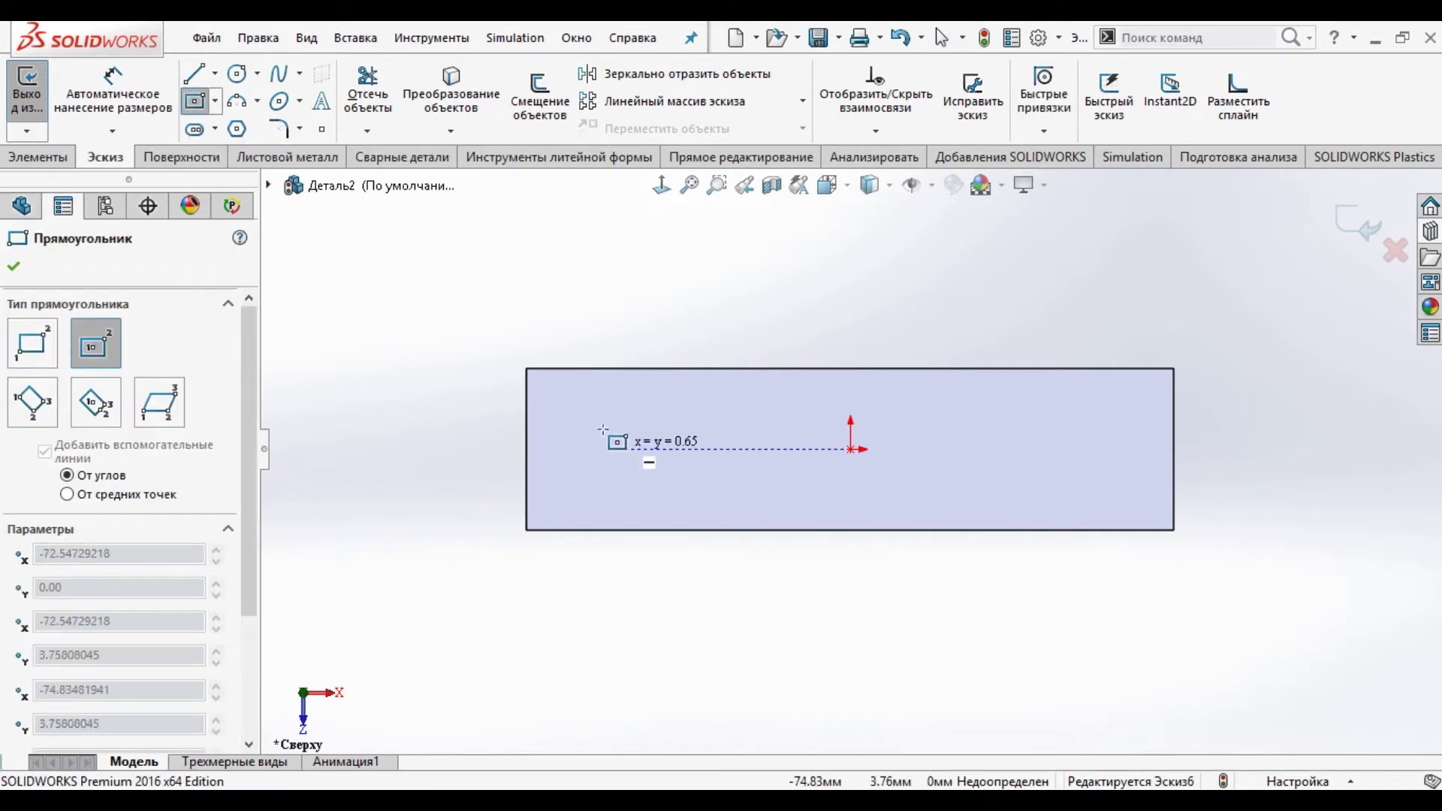
pyautogui.click(571, 397)
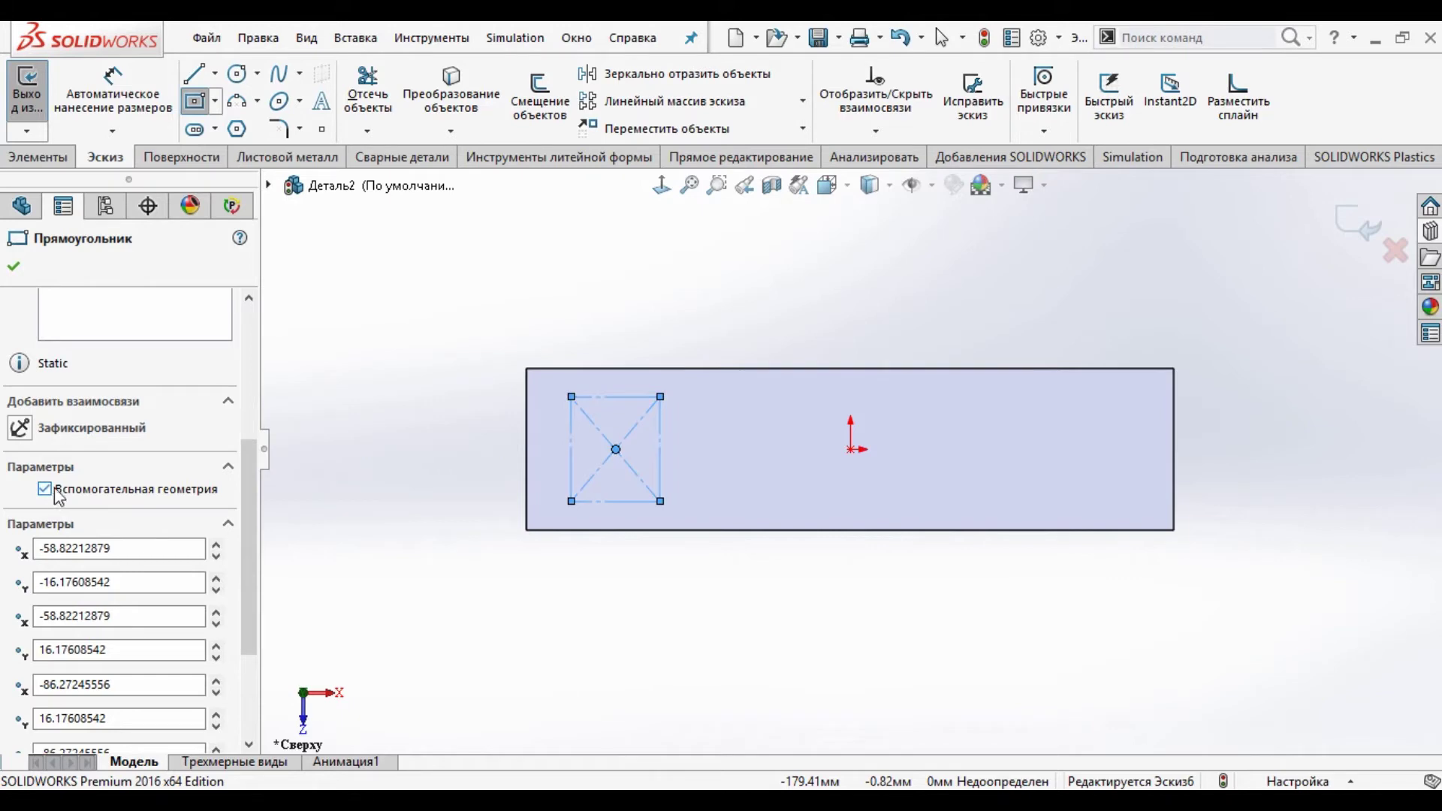
pyautogui.click(16, 269)
# Step: Dimension the height of the construction rectangle to 30 mm
pyautogui.click(112, 96)
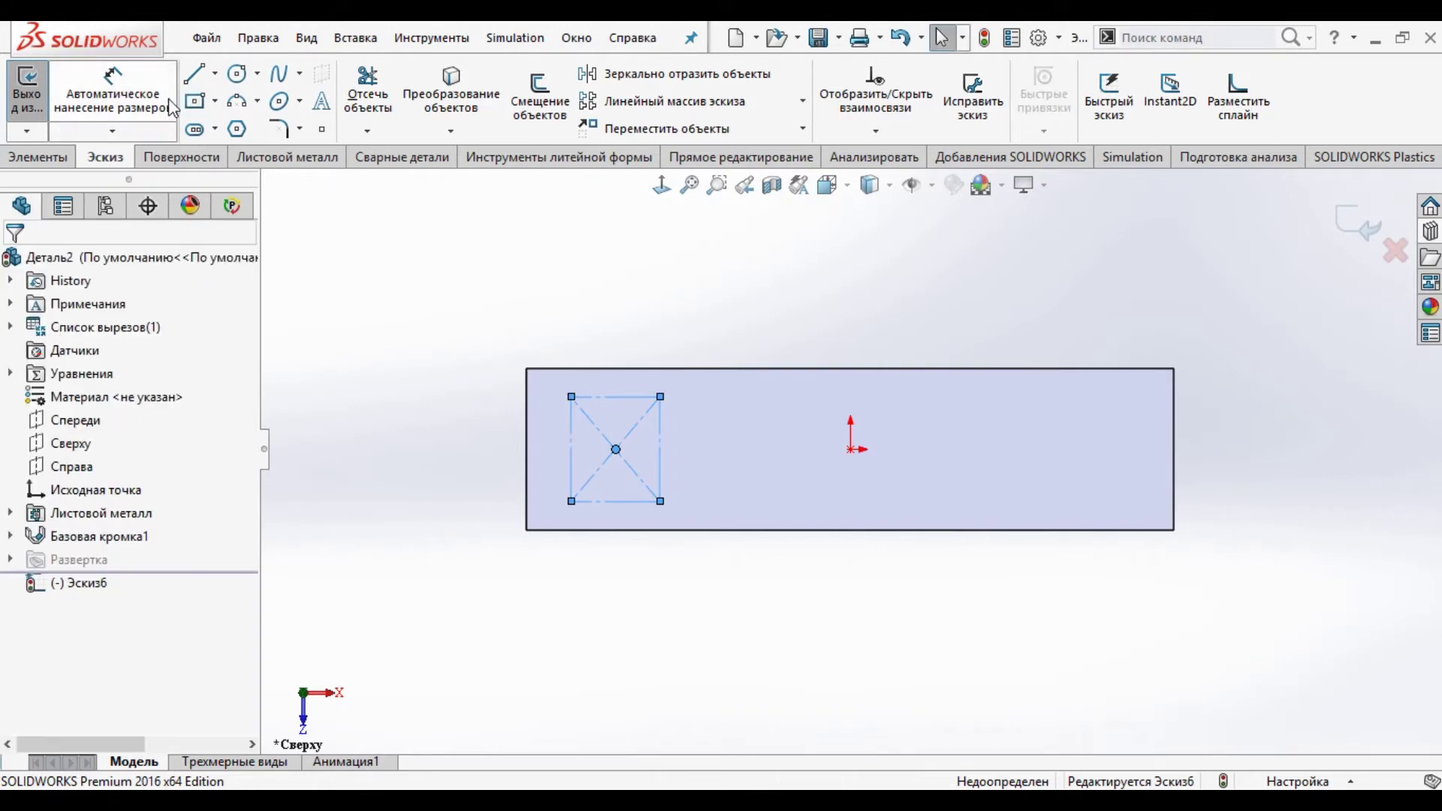
pyautogui.click(572, 443)
pyautogui.click(394, 445)
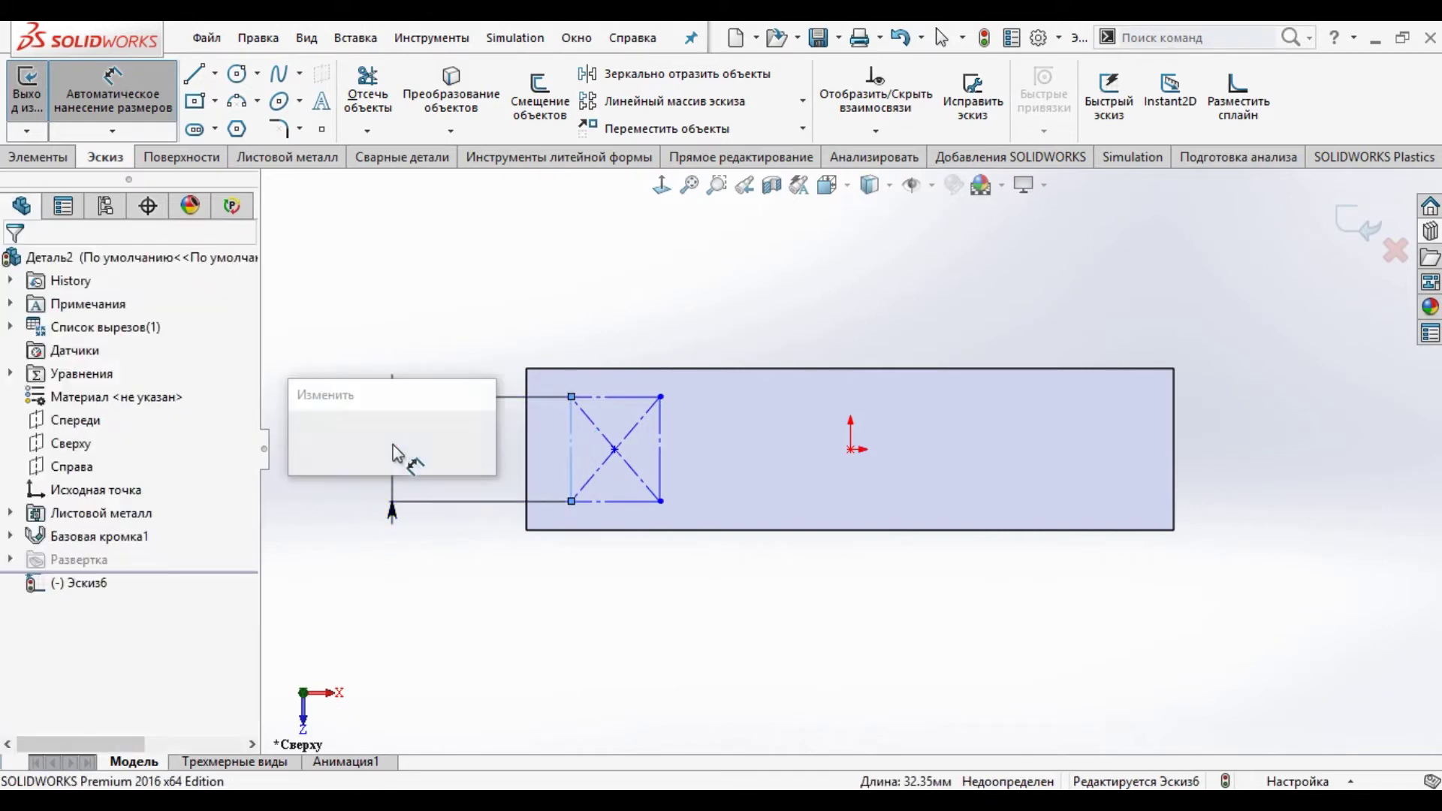
pyautogui.press('Return')
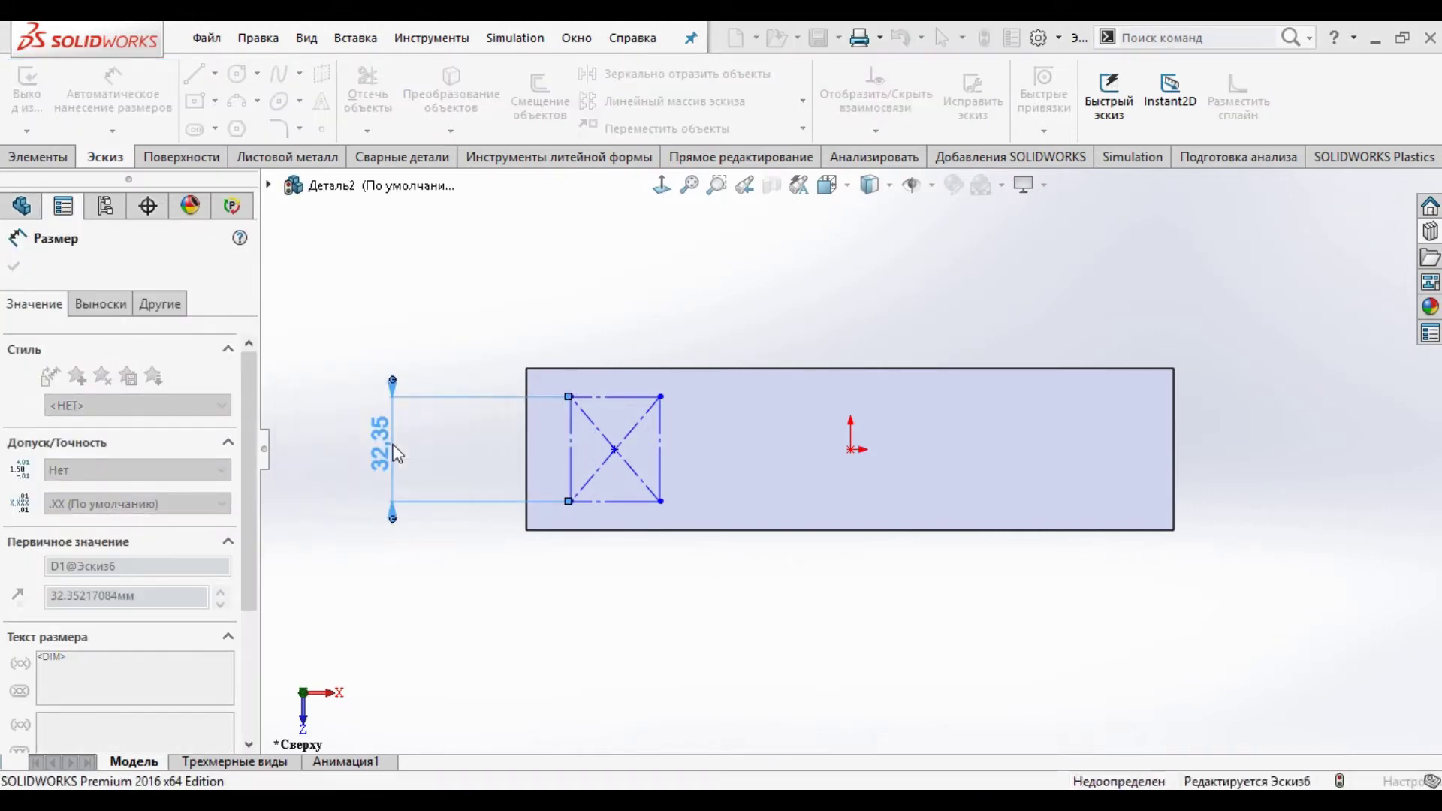
# Step: Dimension the distance from the rectangle's centre point to the plate's left edge as 30 mm
pyautogui.click(616, 453)
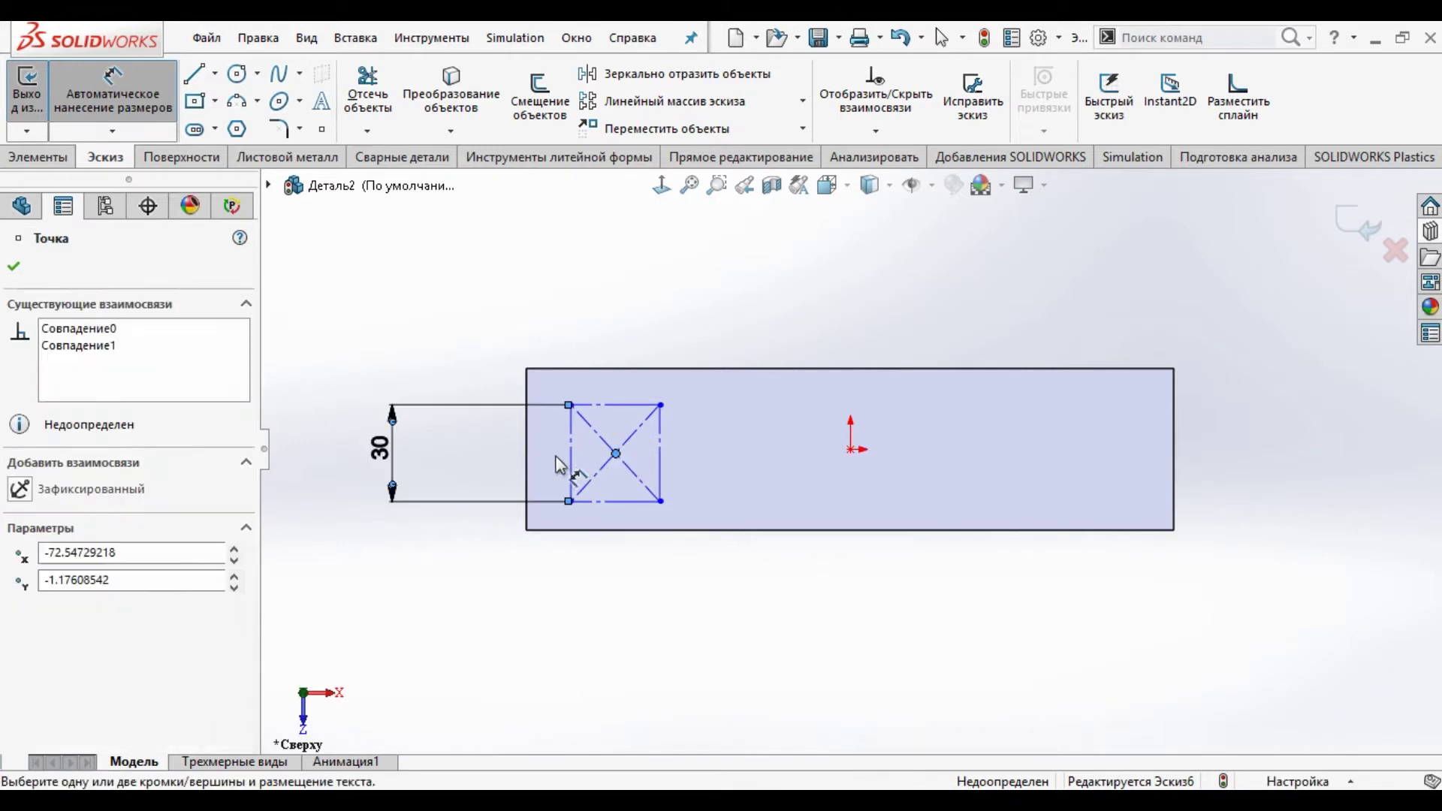
pyautogui.click(524, 444)
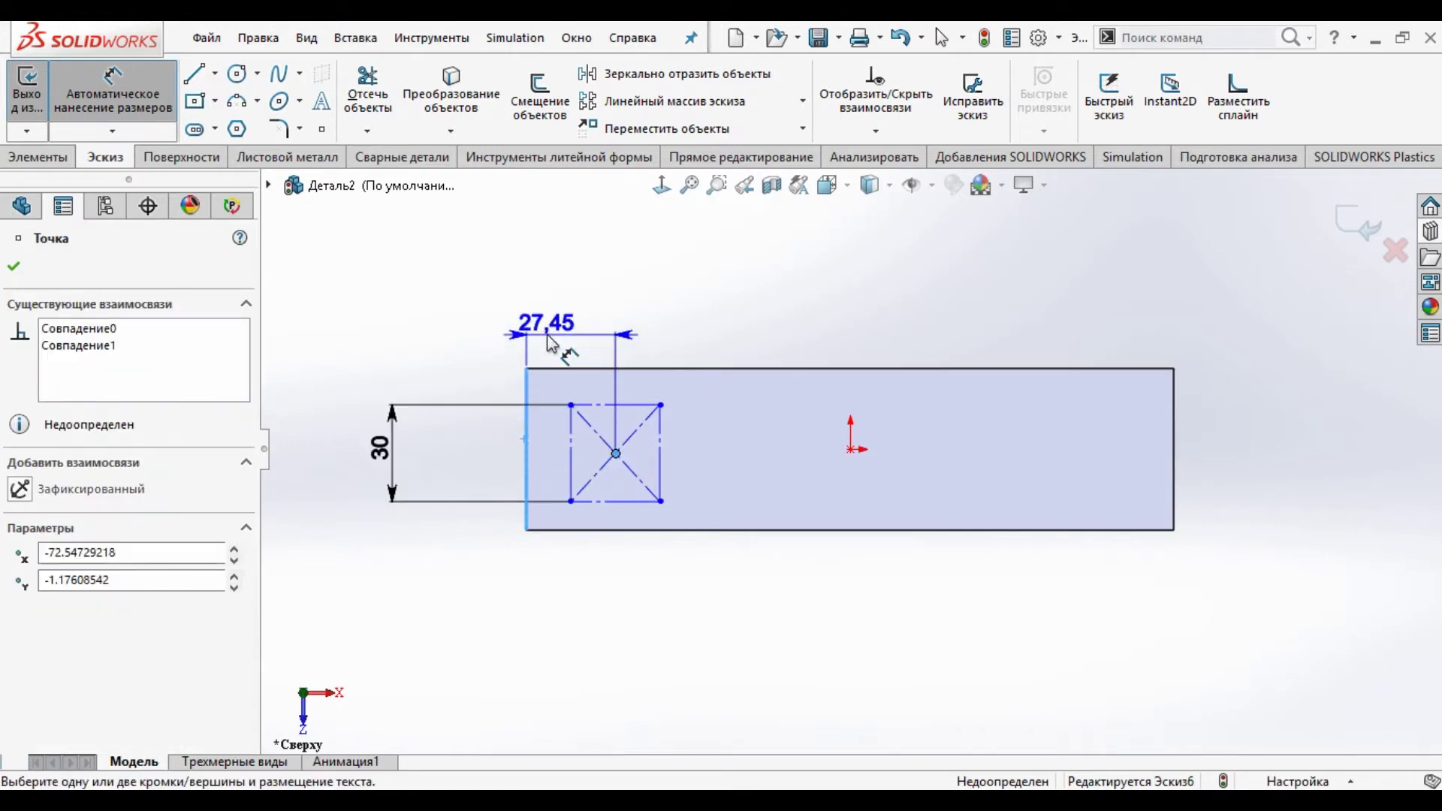
pyautogui.click(550, 342)
pyautogui.write('30')
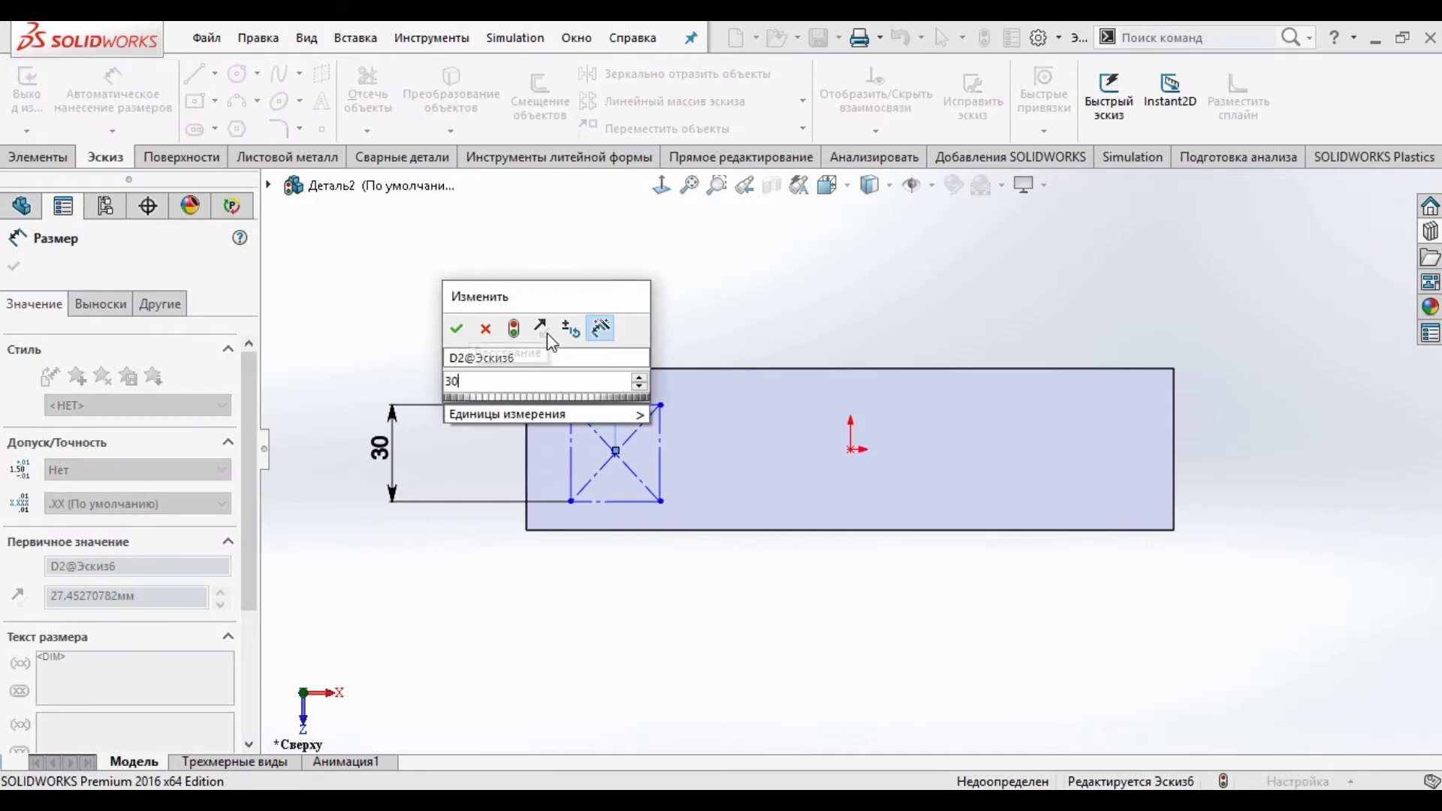
pyautogui.press('Return')
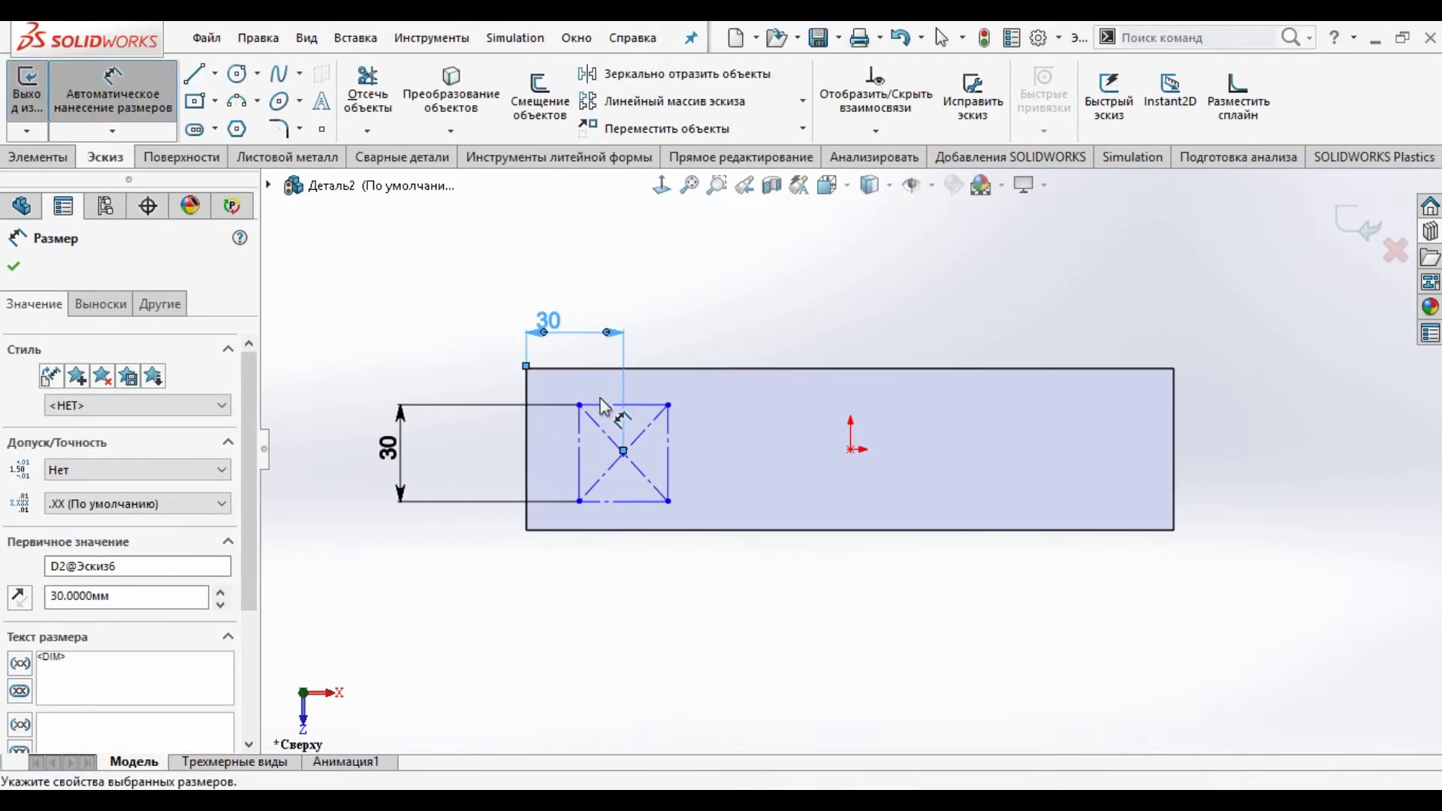
# Step: Dimension the width of the construction rectangle to 30 mm
pyautogui.click(607, 405)
pyautogui.click(634, 323)
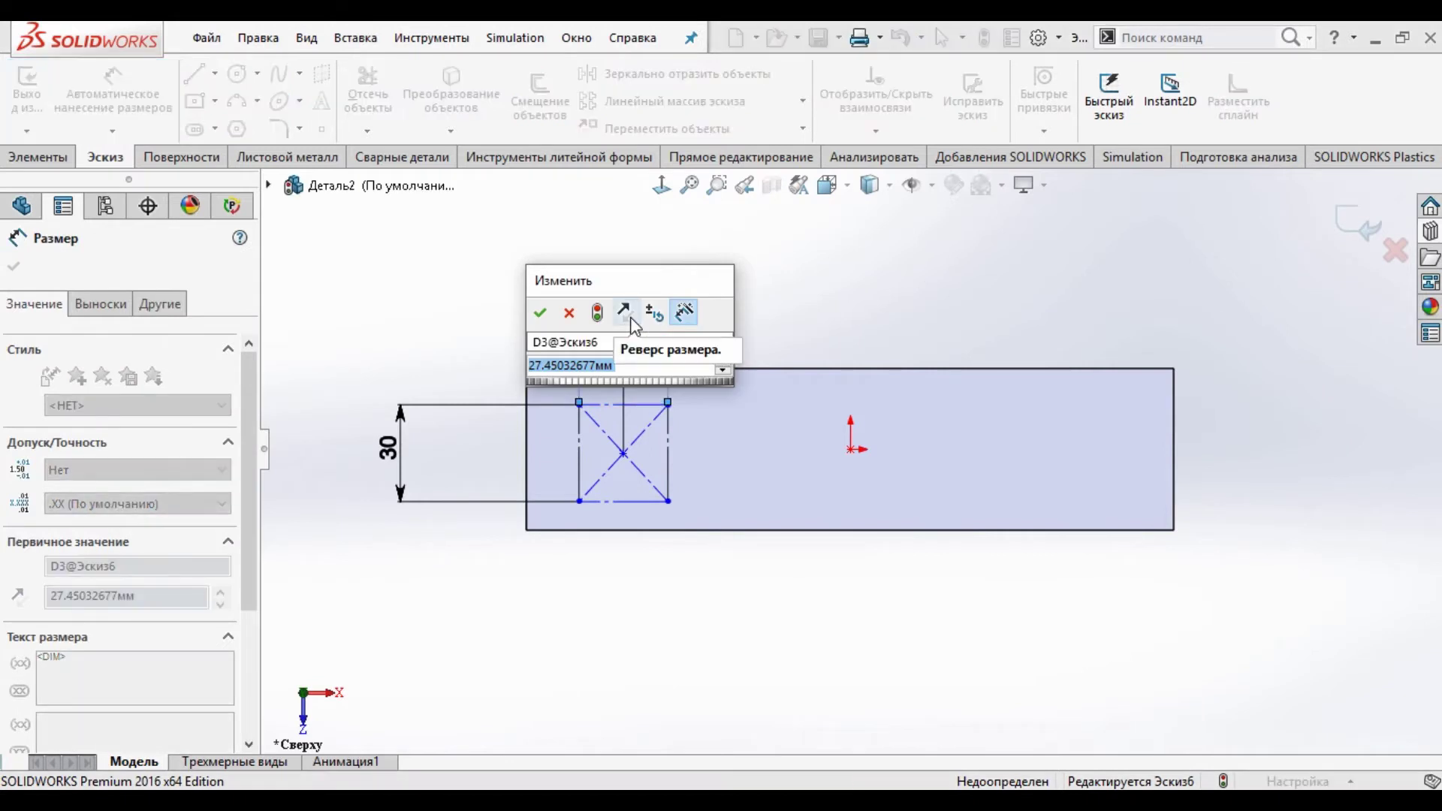
pyautogui.write('30')
pyautogui.press('Return')
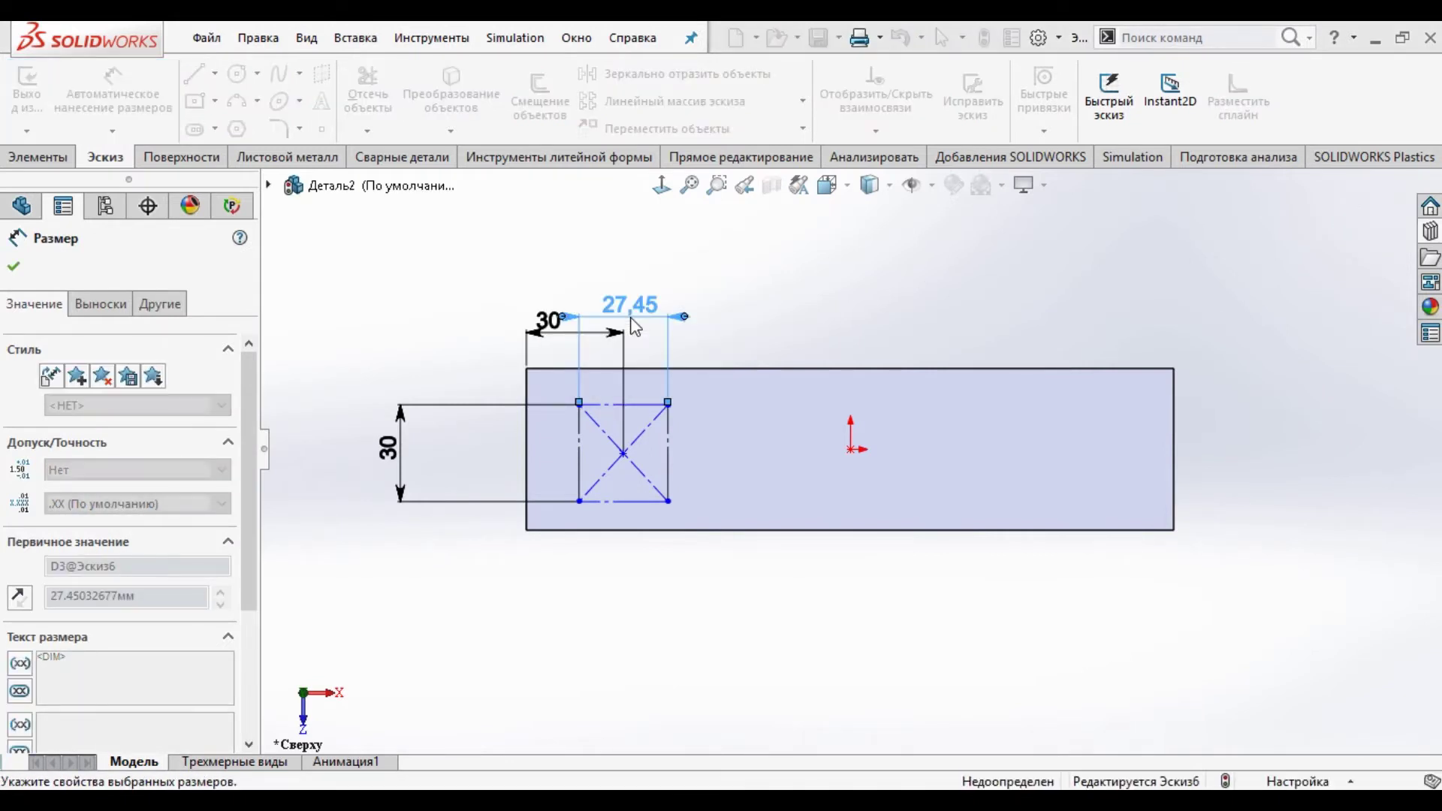
# Step: Draw four small circles, one centred on each corner of the construction rectangle
pyautogui.scroll(-3, 647, 462)
pyautogui.scroll(4, 661, 481)
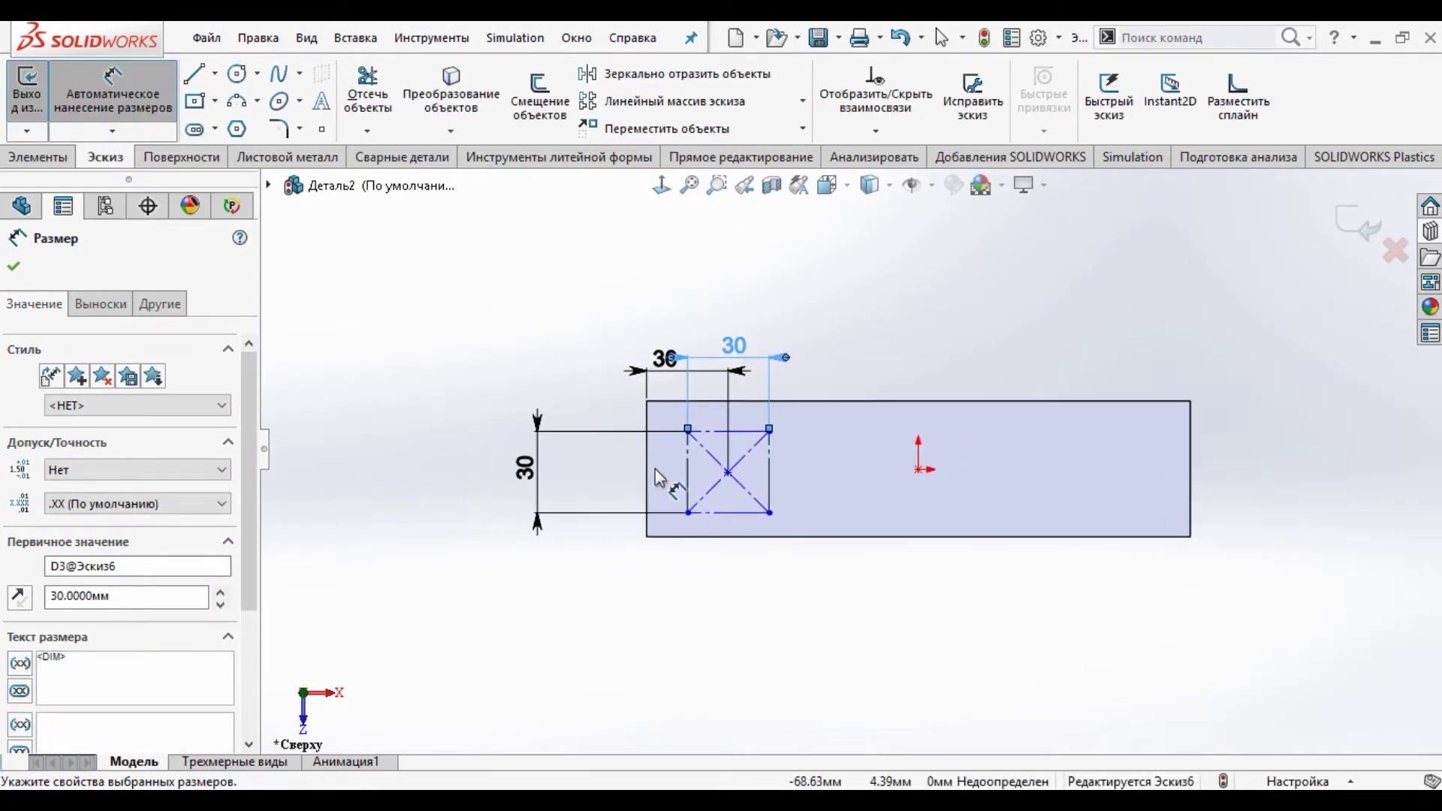
pyautogui.scroll(-2, 754, 480)
pyautogui.scroll(-2, 754, 484)
pyautogui.scroll(3, 849, 471)
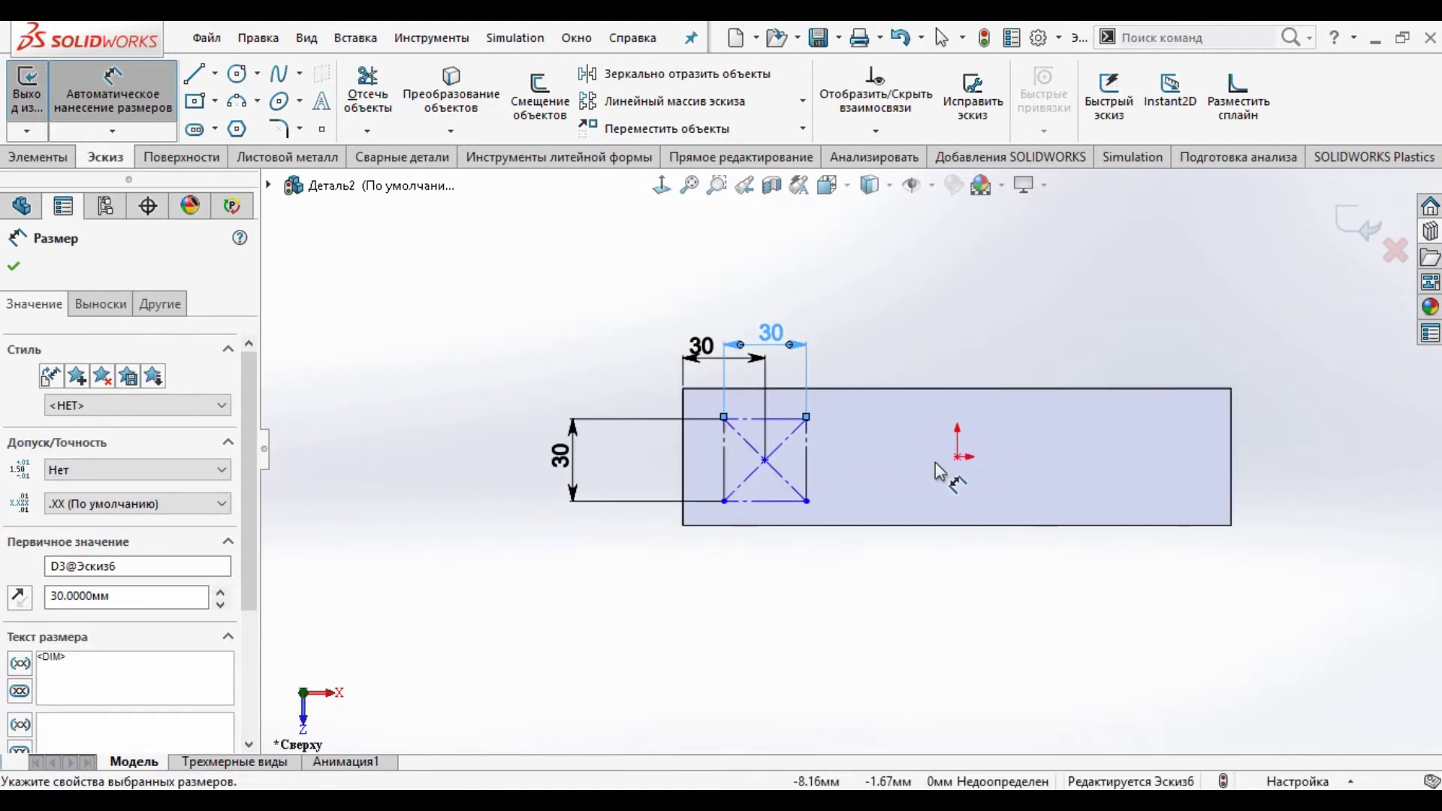
pyautogui.scroll(-2, 937, 472)
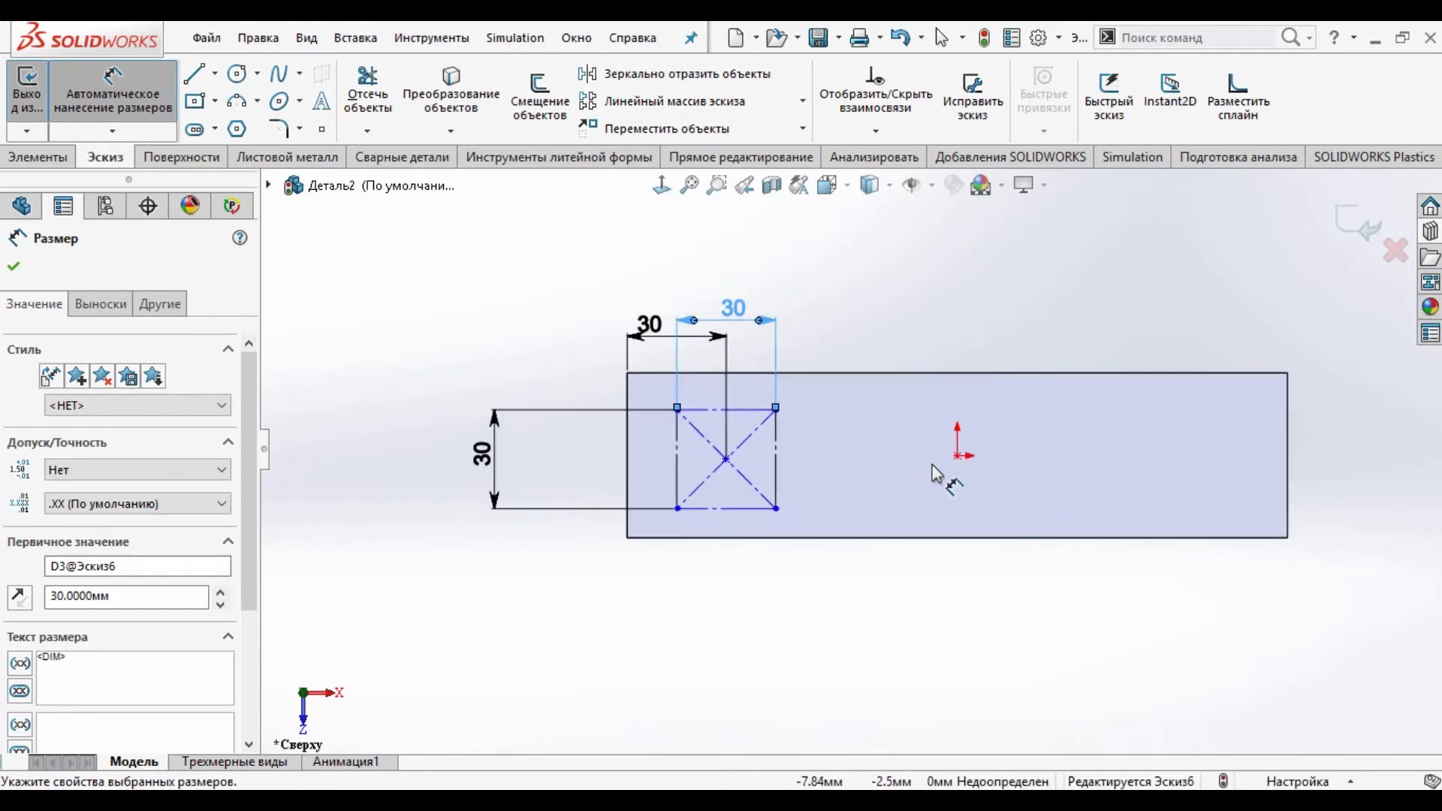
pyautogui.click(237, 75)
pyautogui.scroll(-2, 692, 417)
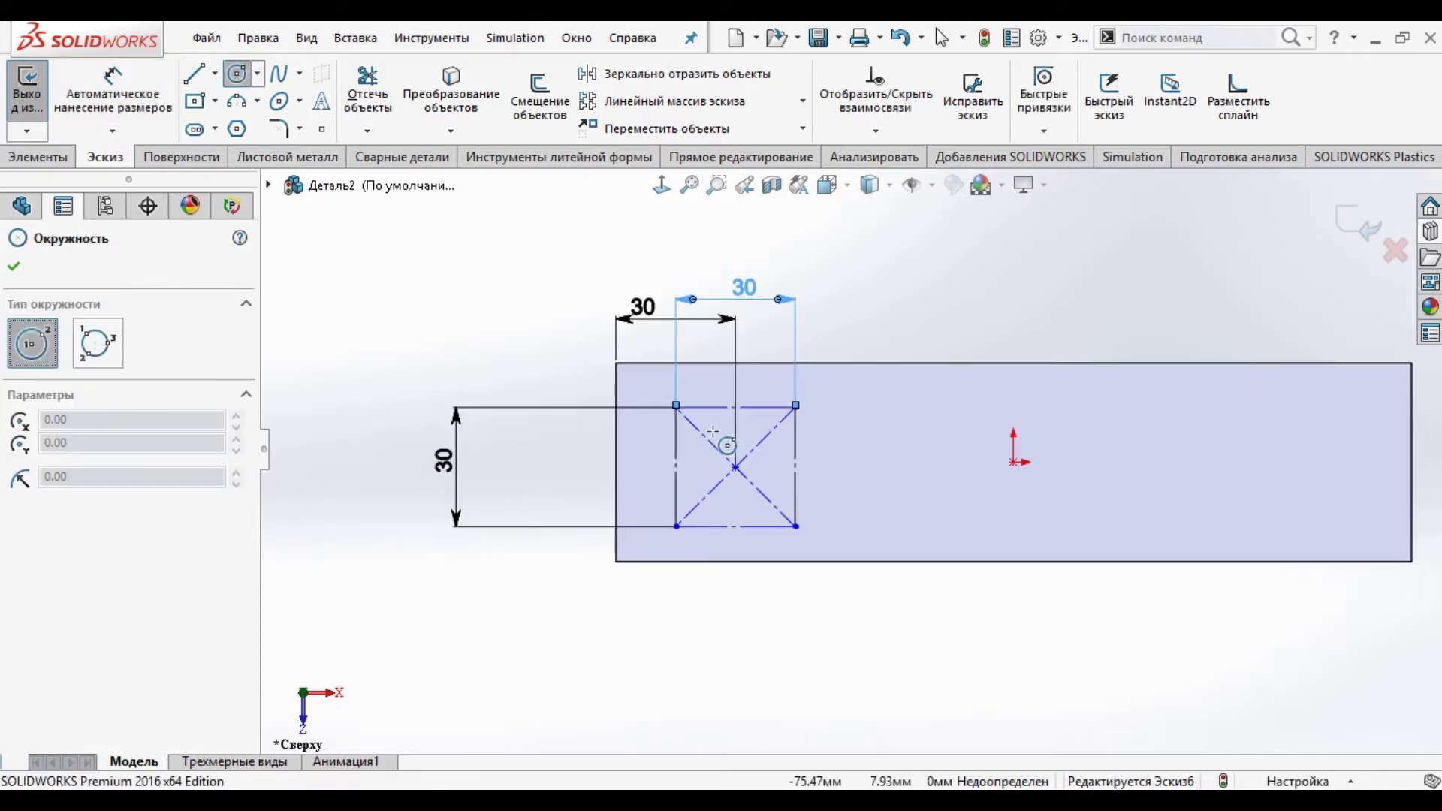
pyautogui.moveTo(677, 404); pyautogui.dragTo(696, 404)
pyautogui.moveTo(819, 403); pyautogui.dragTo(838, 403)
pyautogui.moveTo(818, 547); pyautogui.dragTo(841, 543)
pyautogui.moveTo(675, 547); pyautogui.dragTo(680, 522)
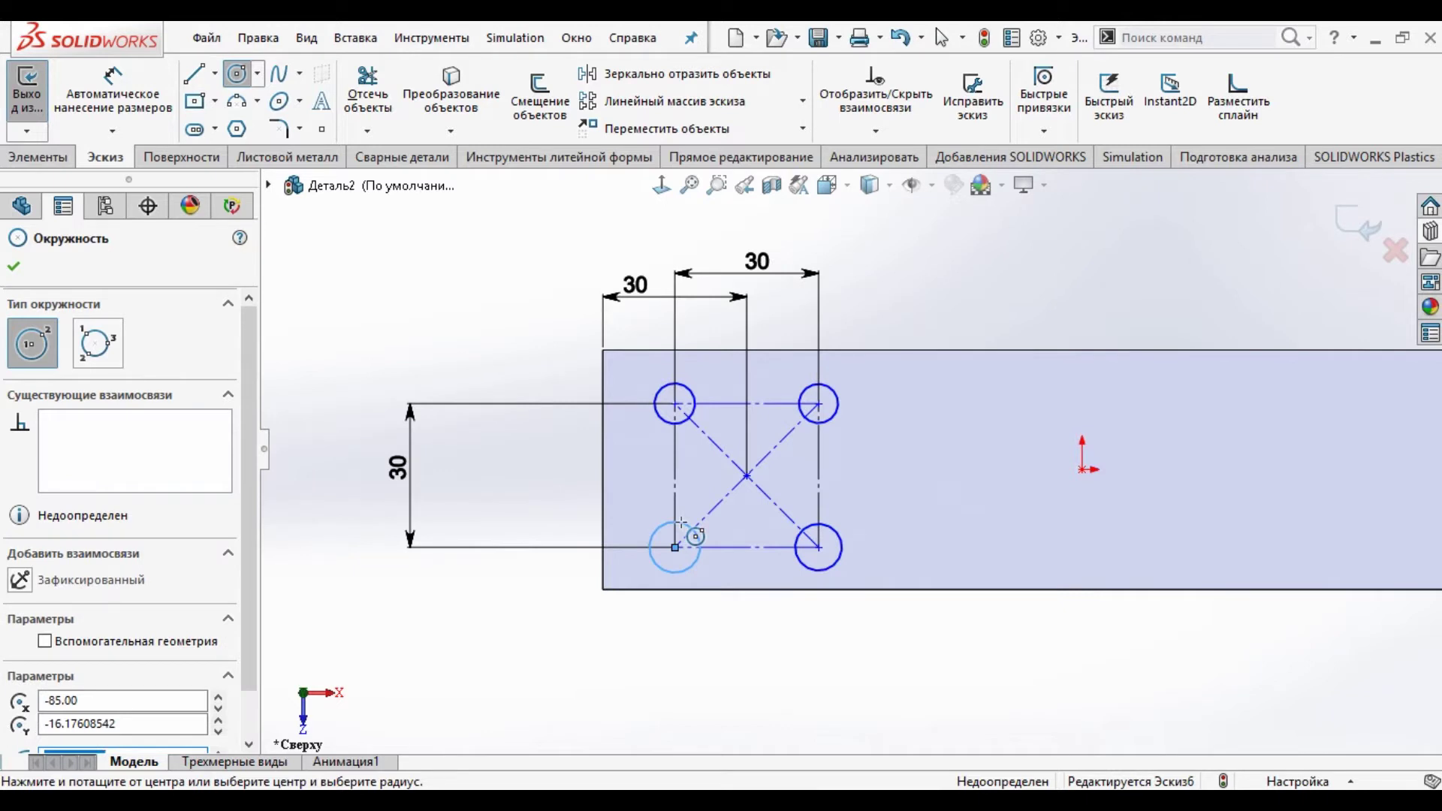
pyautogui.press('Escape')
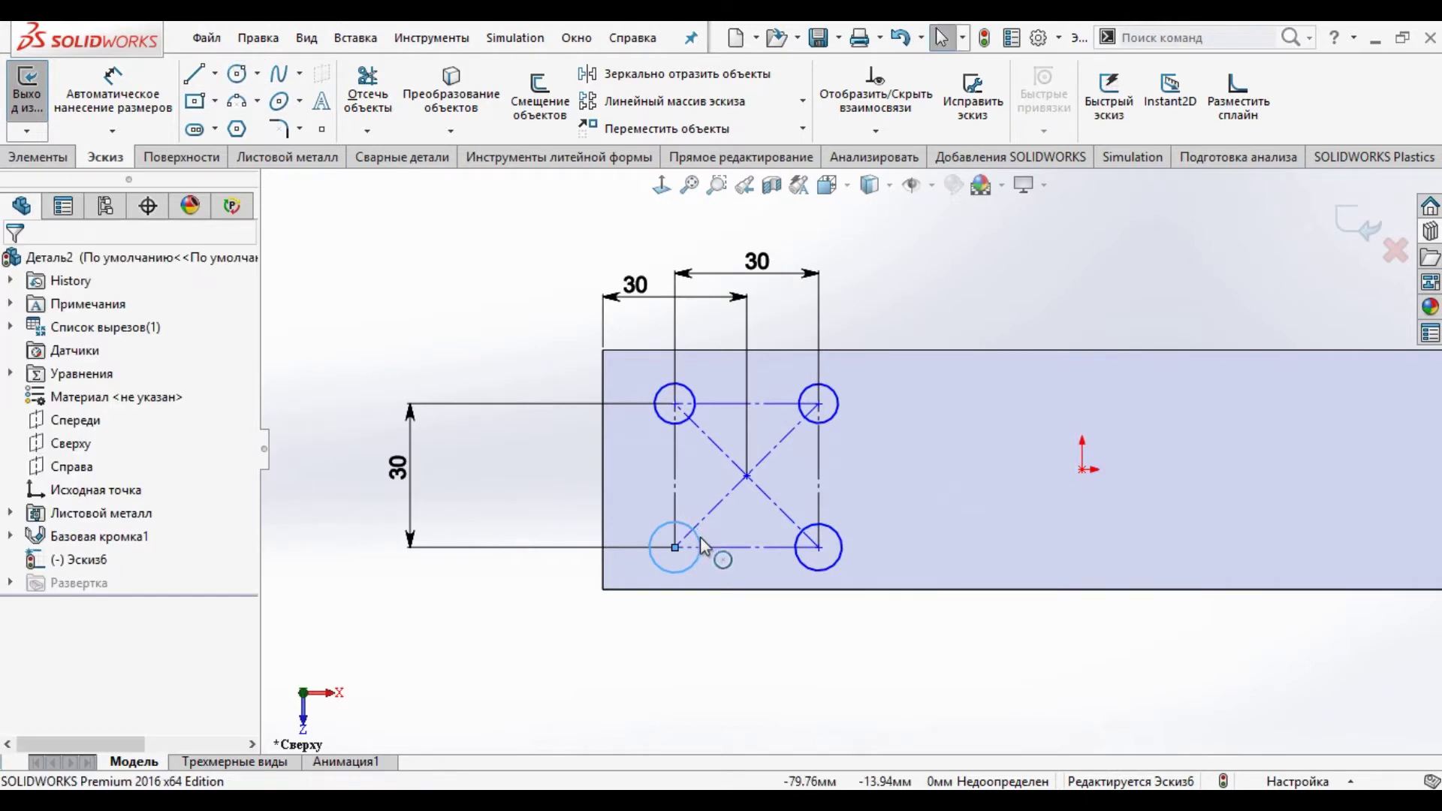
# Step: Apply an Equal relation to all four corner circles
pyautogui.click(812, 570)
pyautogui.keyDown('ctrl'); pyautogui.click(835, 418); pyautogui.keyUp('ctrl')
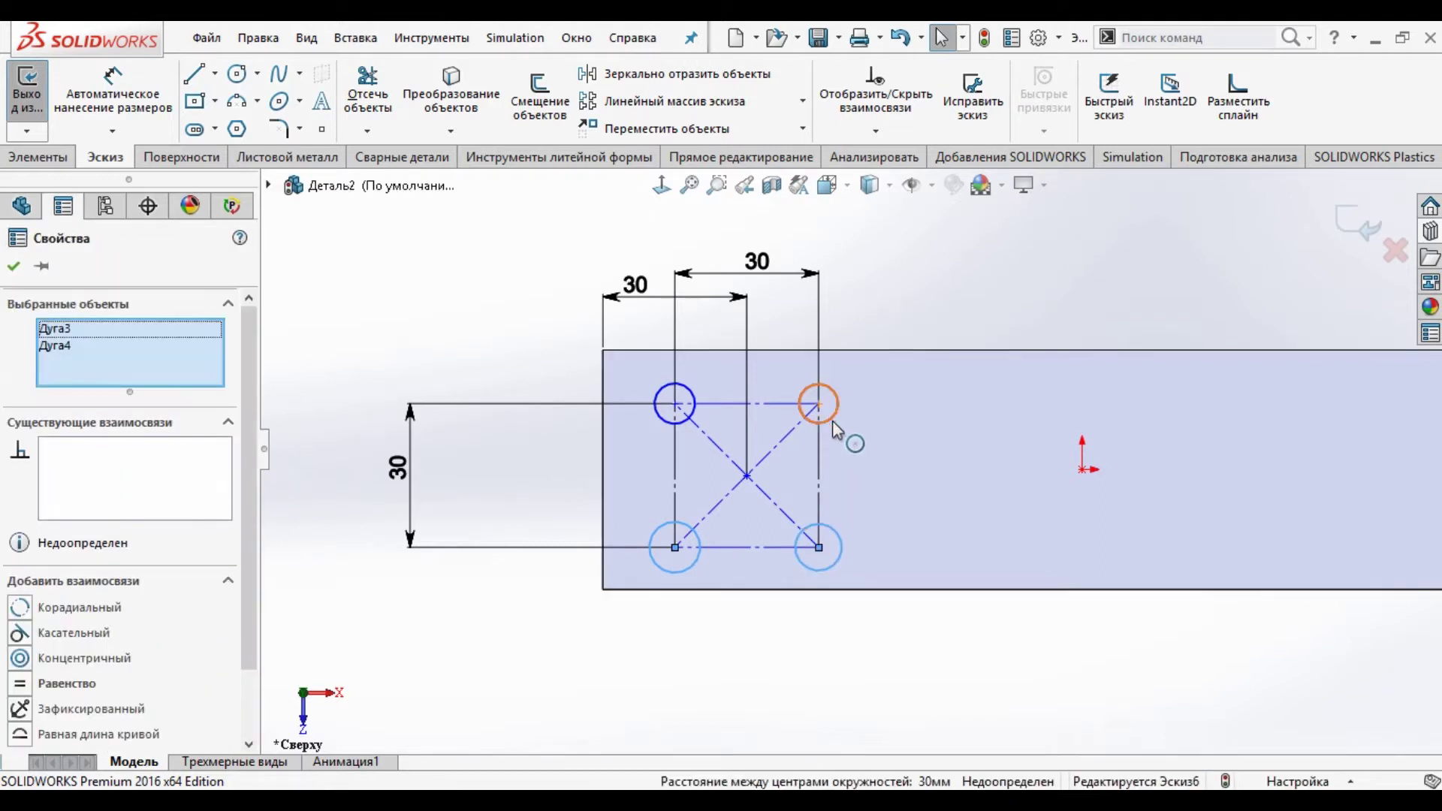
pyautogui.keyDown('ctrl'); pyautogui.click(695, 416); pyautogui.keyUp('ctrl')
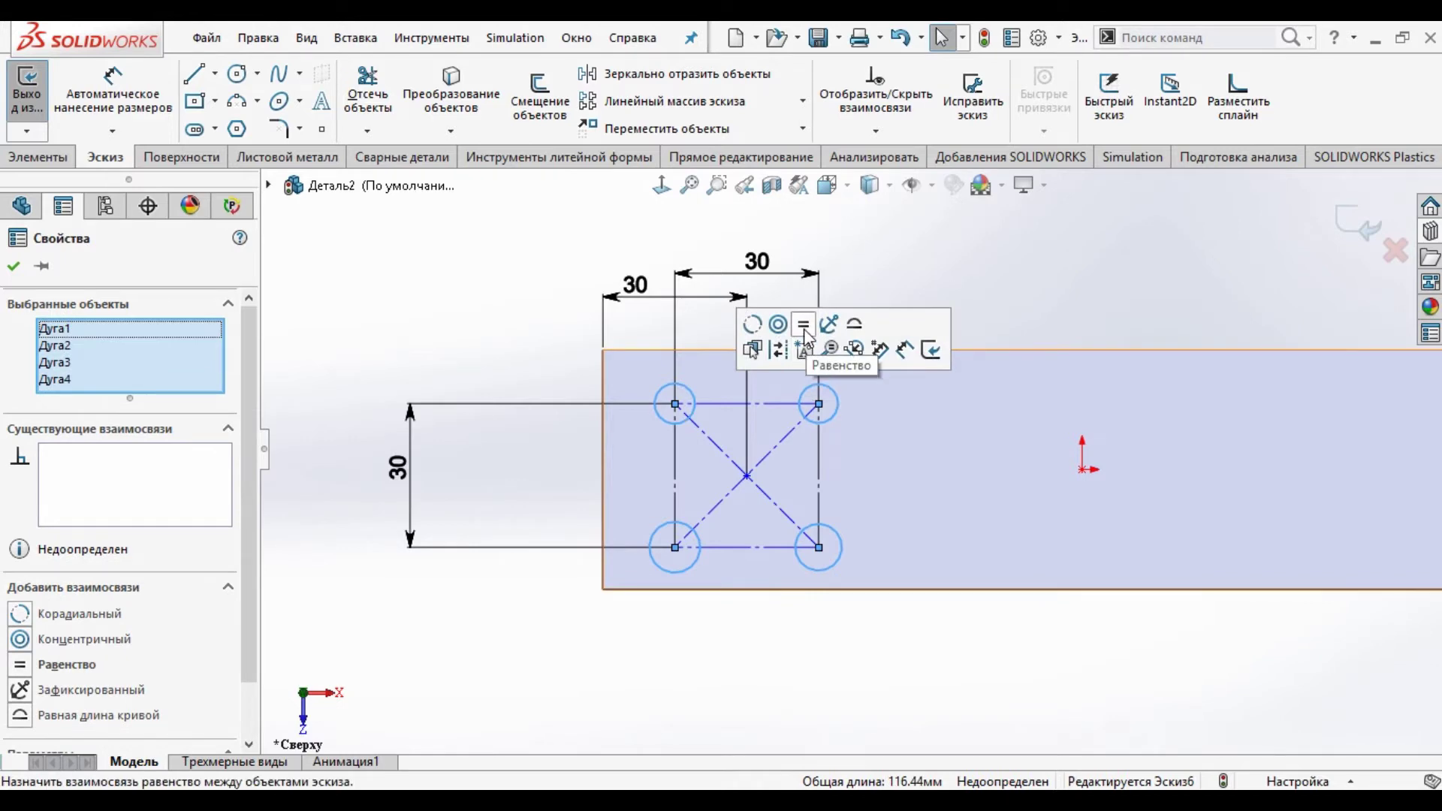
pyautogui.click(804, 328)
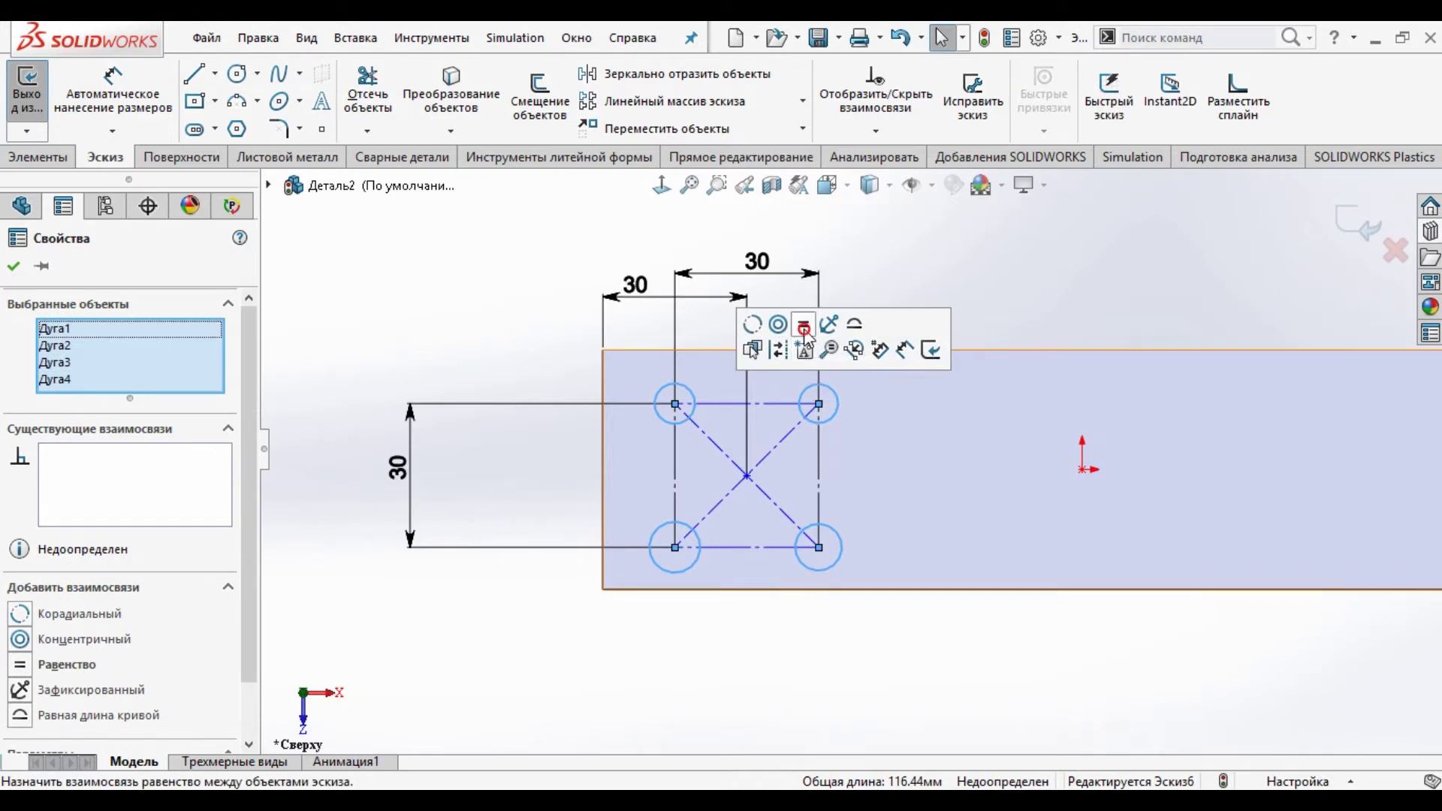
# Step: Dimension the diameter of the upper-left corner circle to 8 mm
pyautogui.click(77, 96)
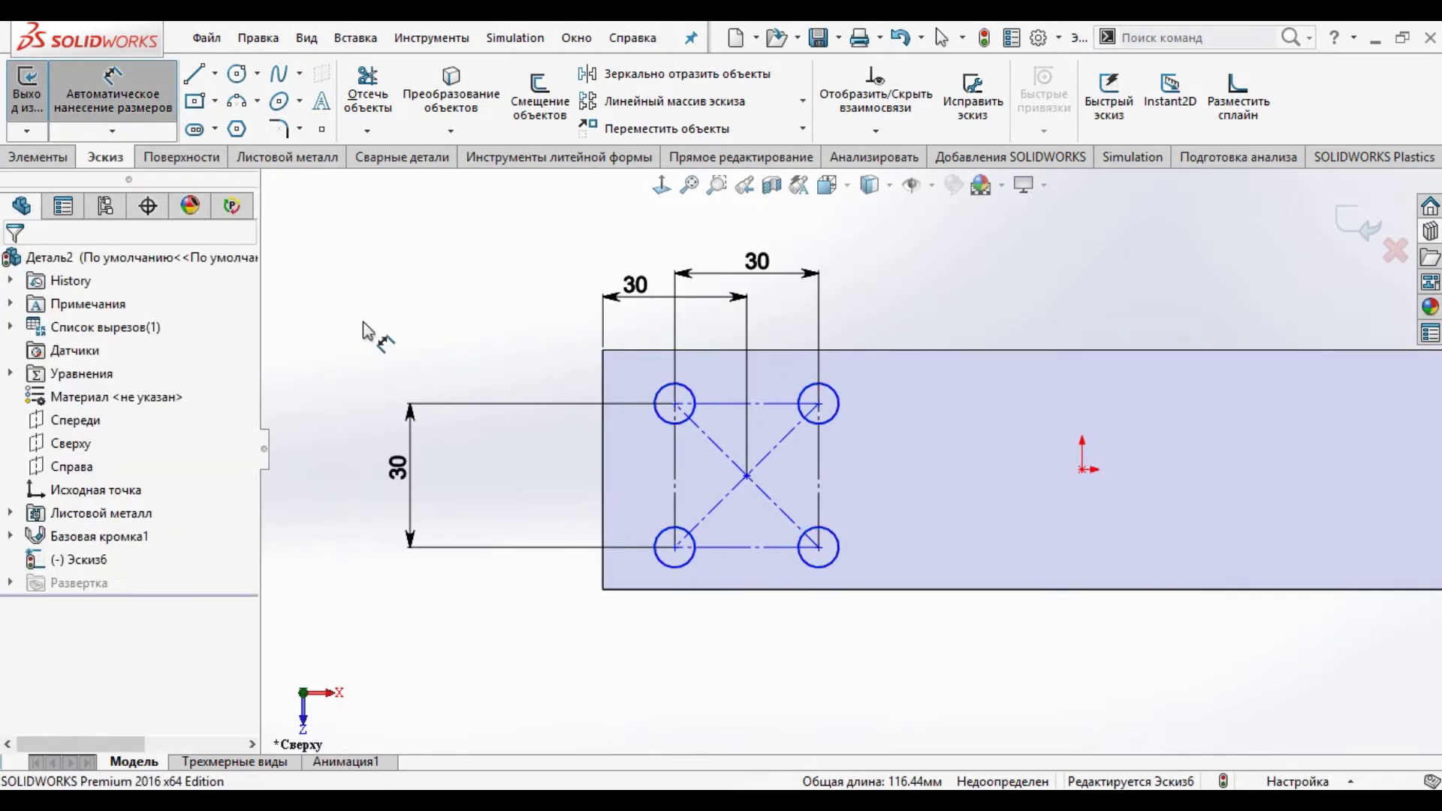
pyautogui.click(665, 436)
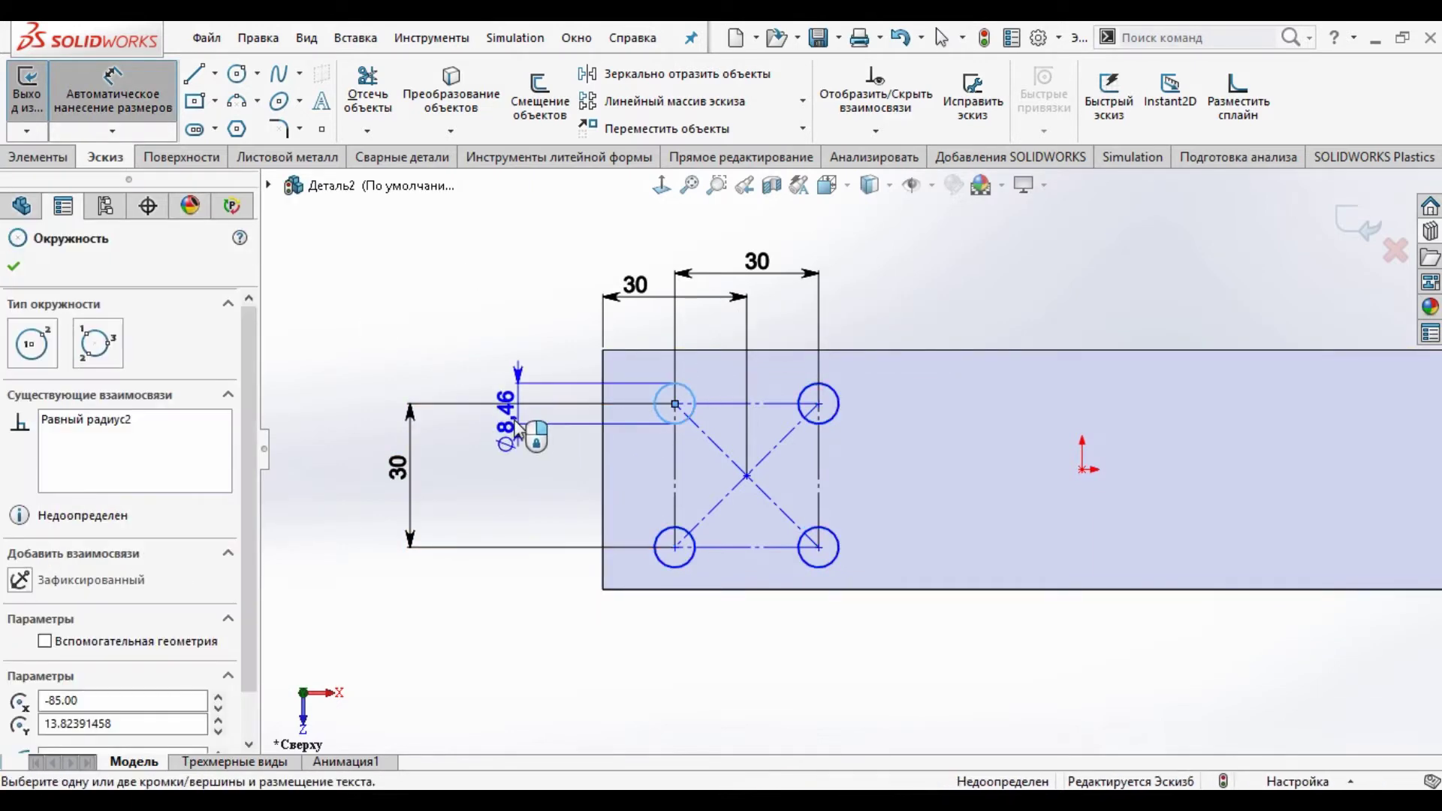
pyautogui.click(517, 425)
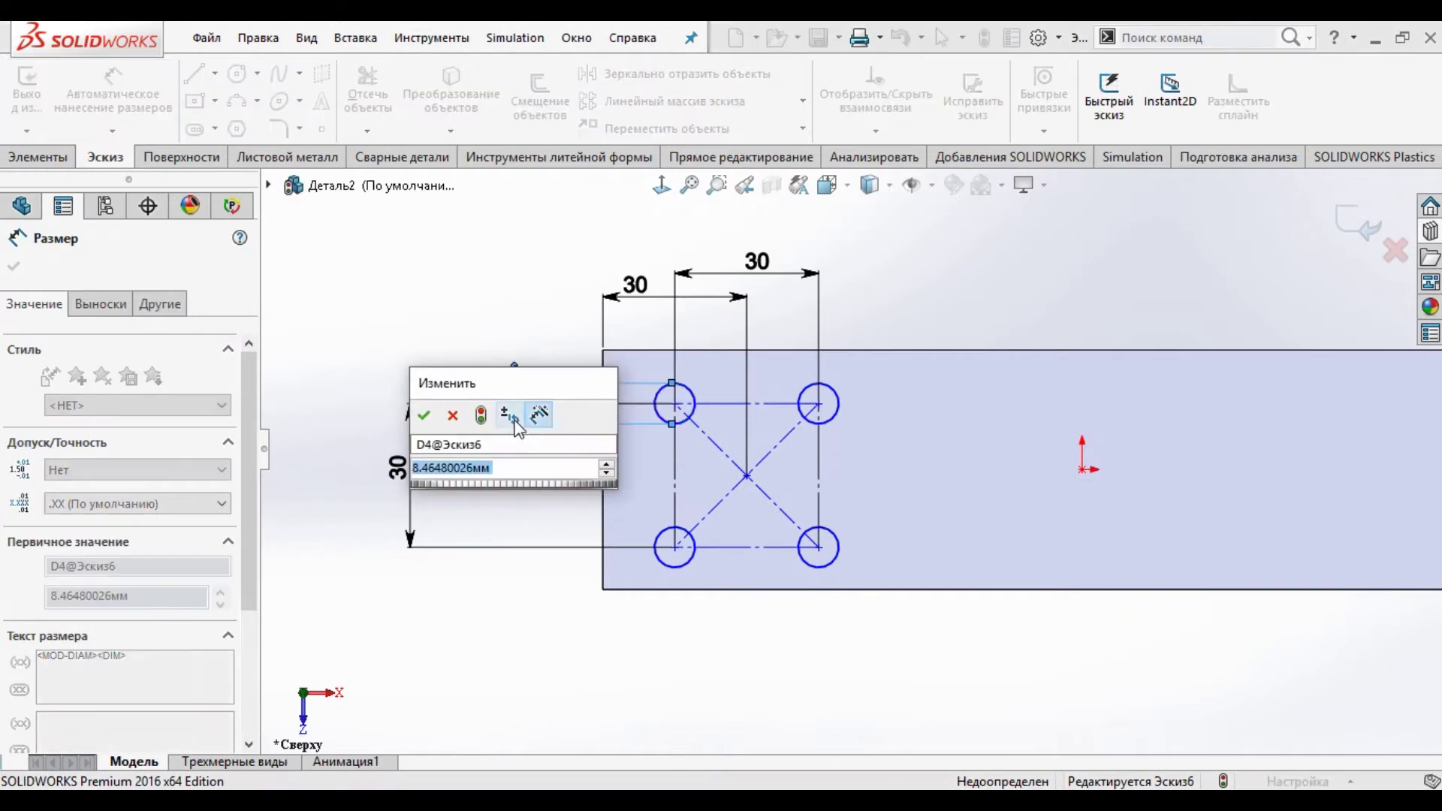
pyautogui.write('8')
pyautogui.press('Return')
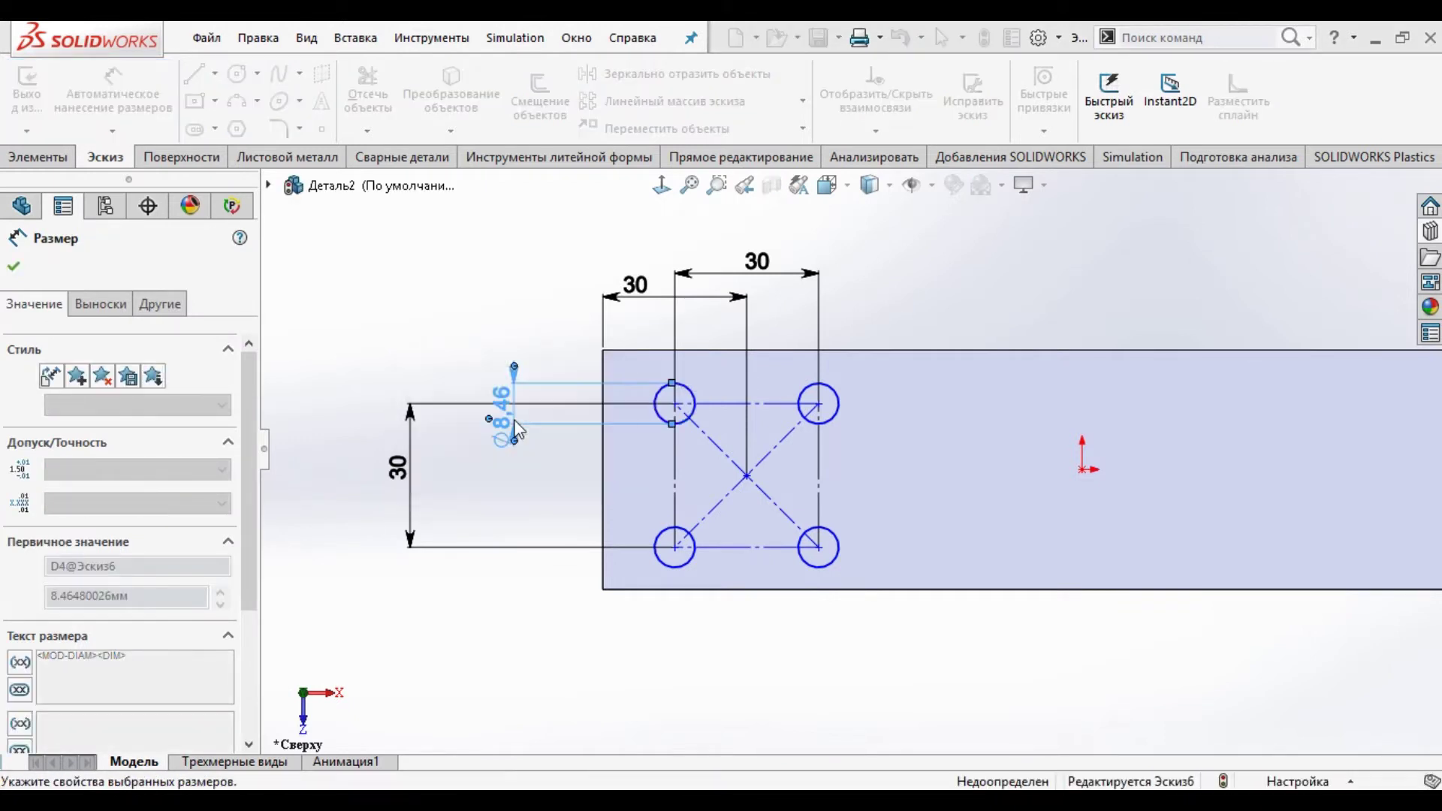
# Step: Cut-extrude the four 8 mm circles through the plate to a depth of about 31 mm
pyautogui.press('z')
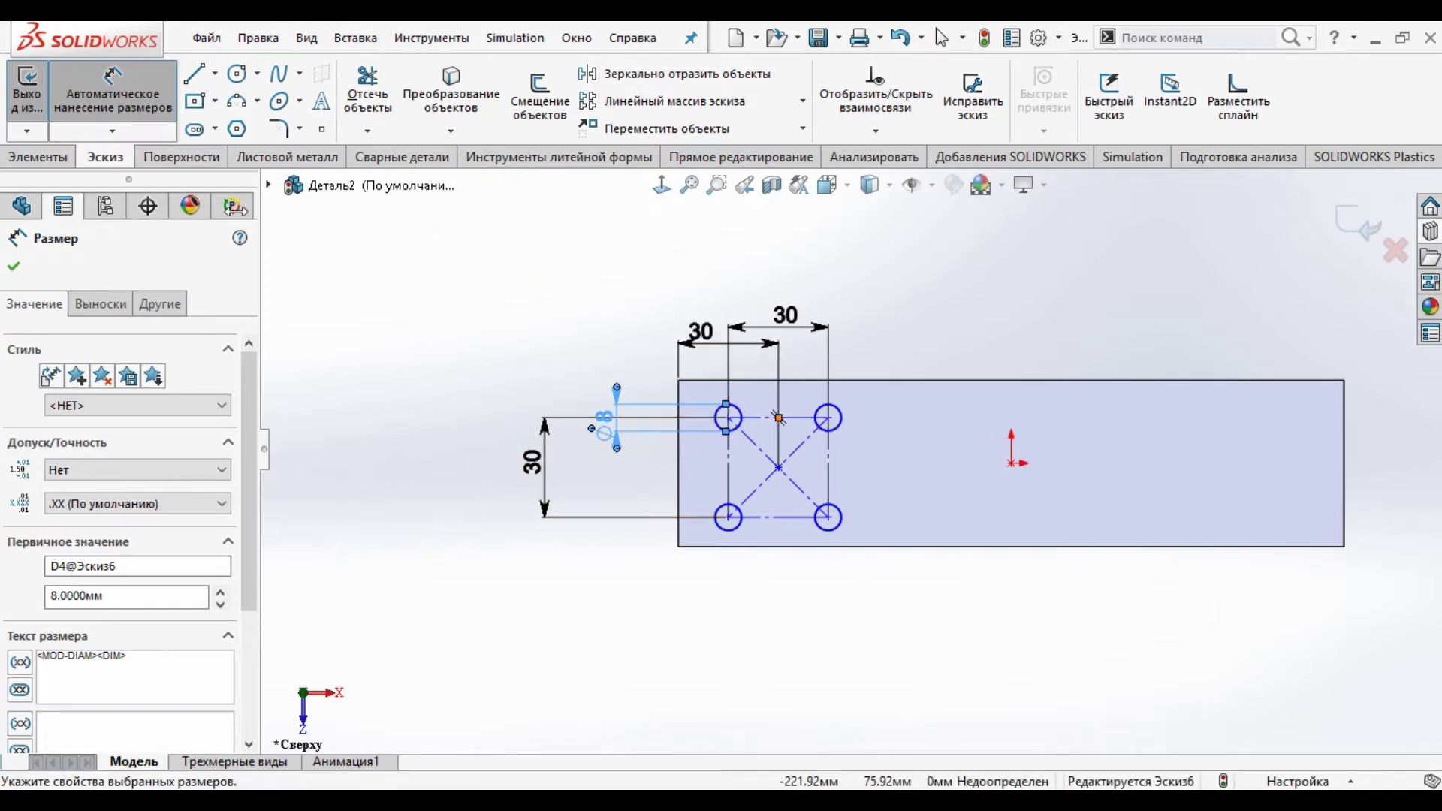
pyautogui.click(55, 161)
pyautogui.click(549, 106)
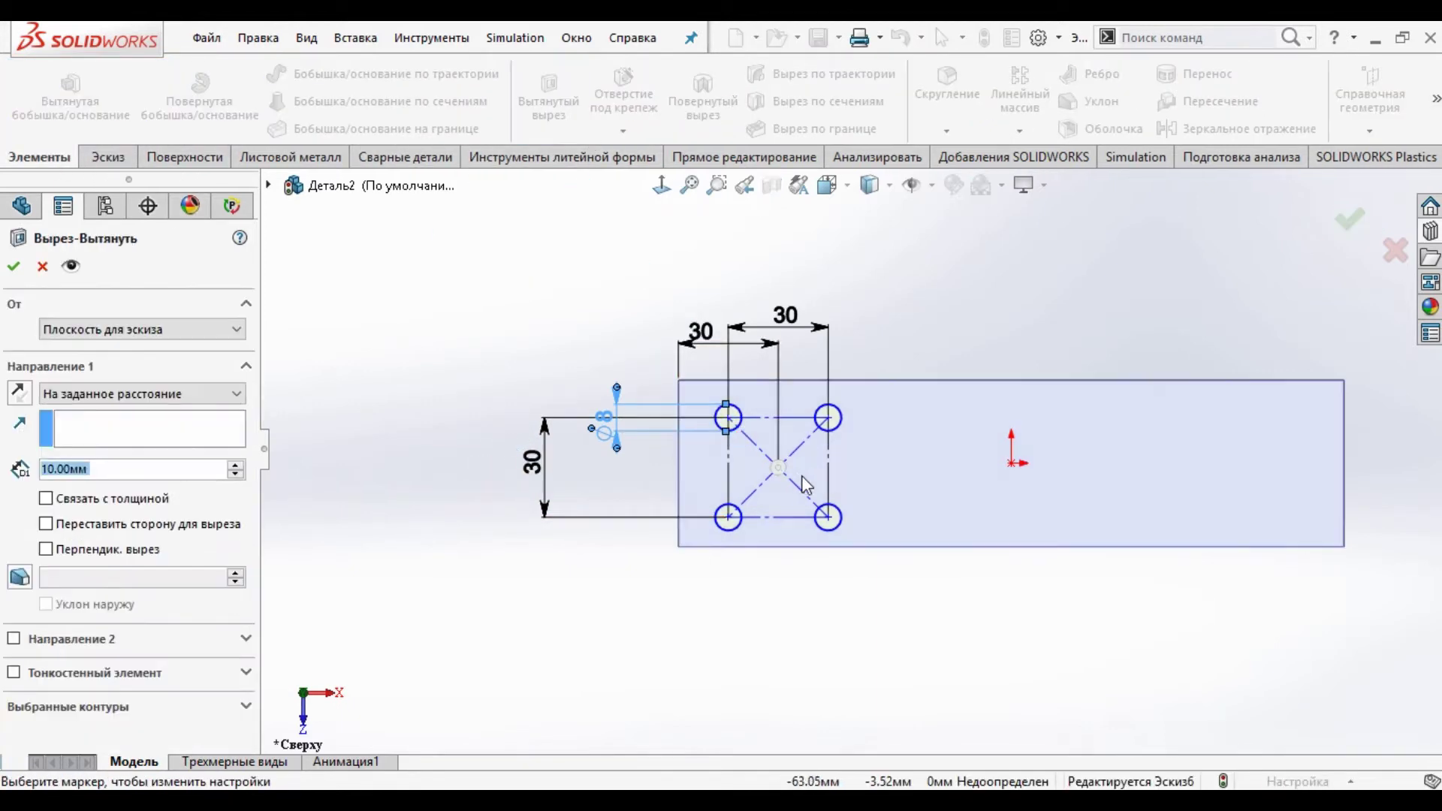
pyautogui.moveTo(781, 471); pyautogui.dragTo(718, 477, button='middle')
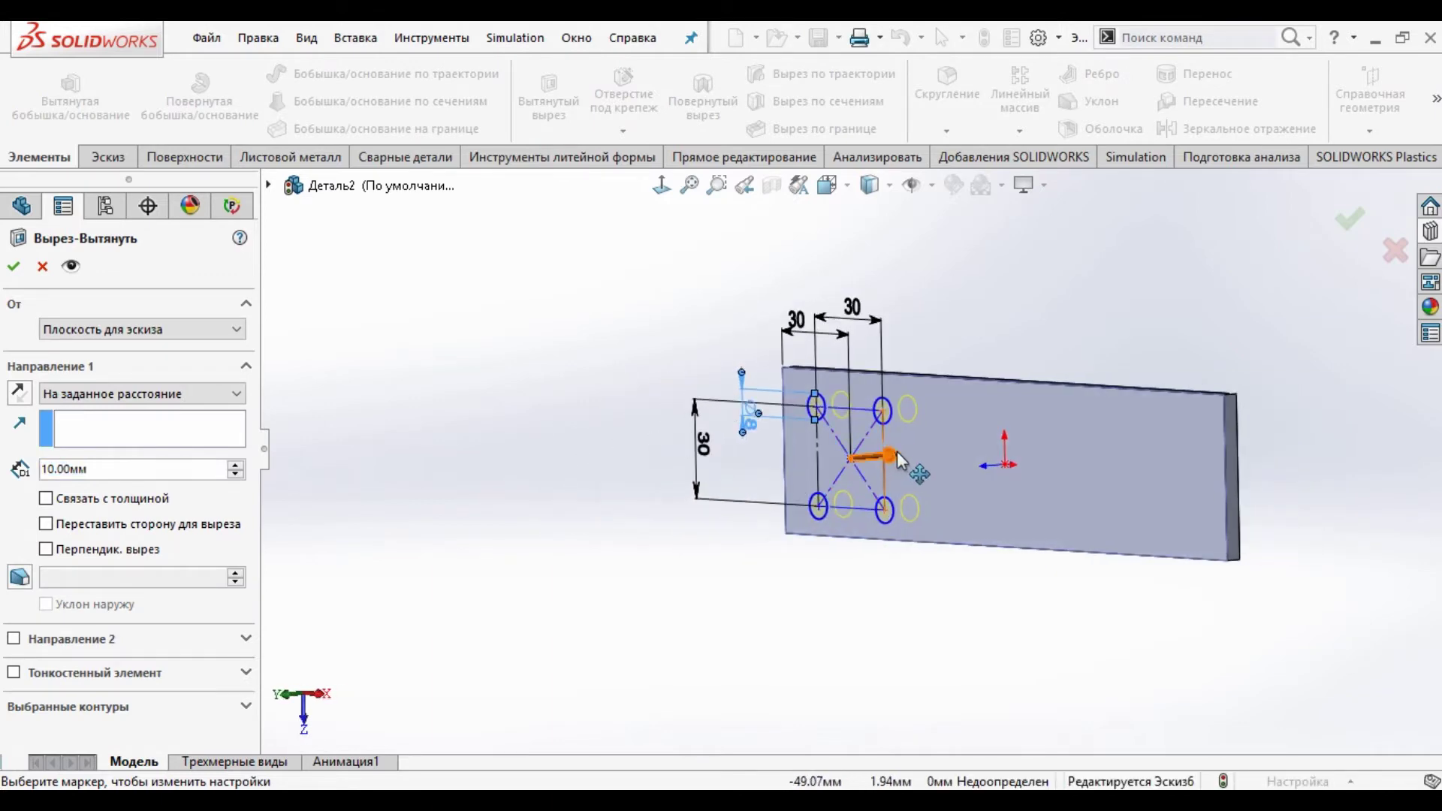
pyautogui.moveTo(896, 453)
pyautogui.mouseDown()
pyautogui.moveTo(965, 451)
pyautogui.moveTo(935, 458)
pyautogui.mouseUp()
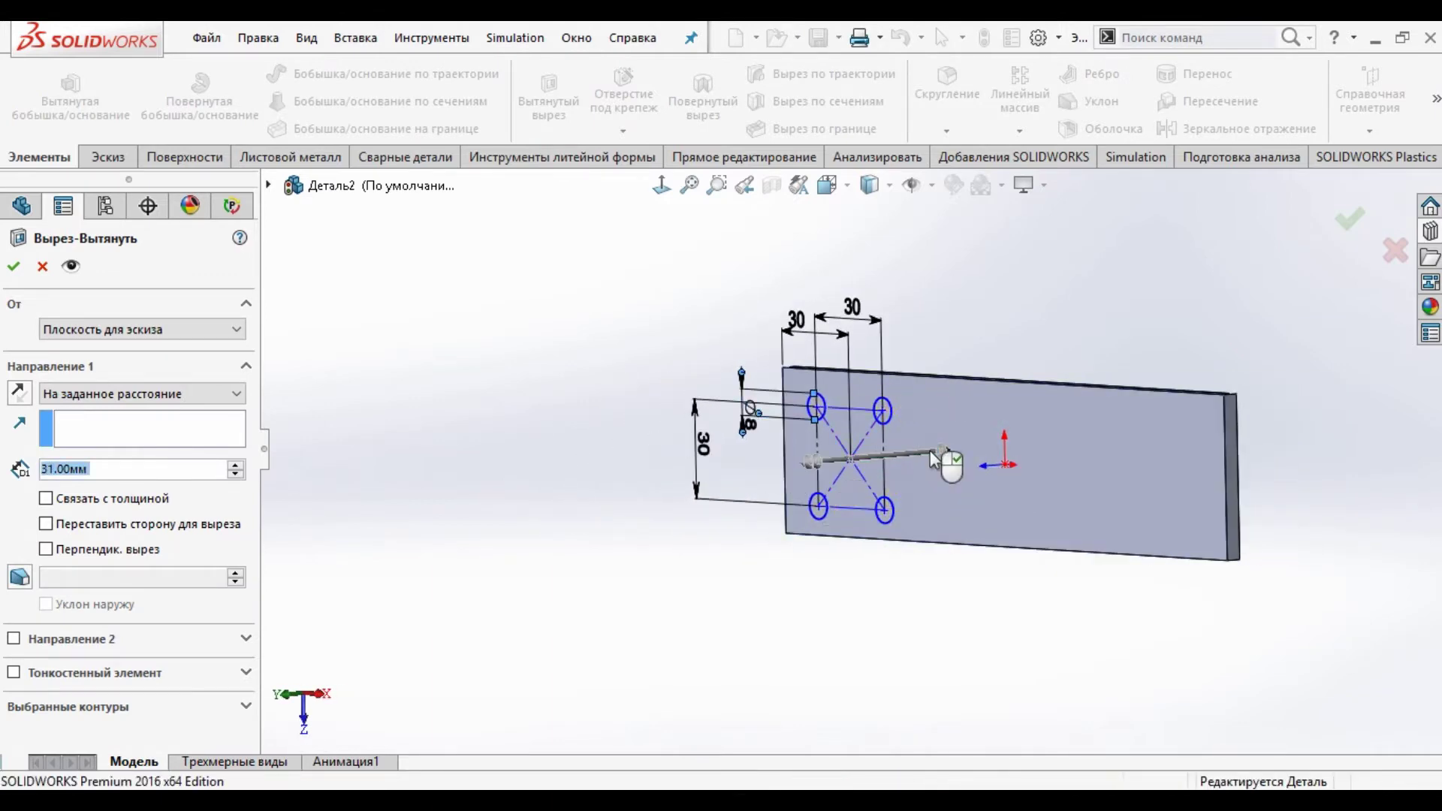
pyautogui.rightClick(940, 460)
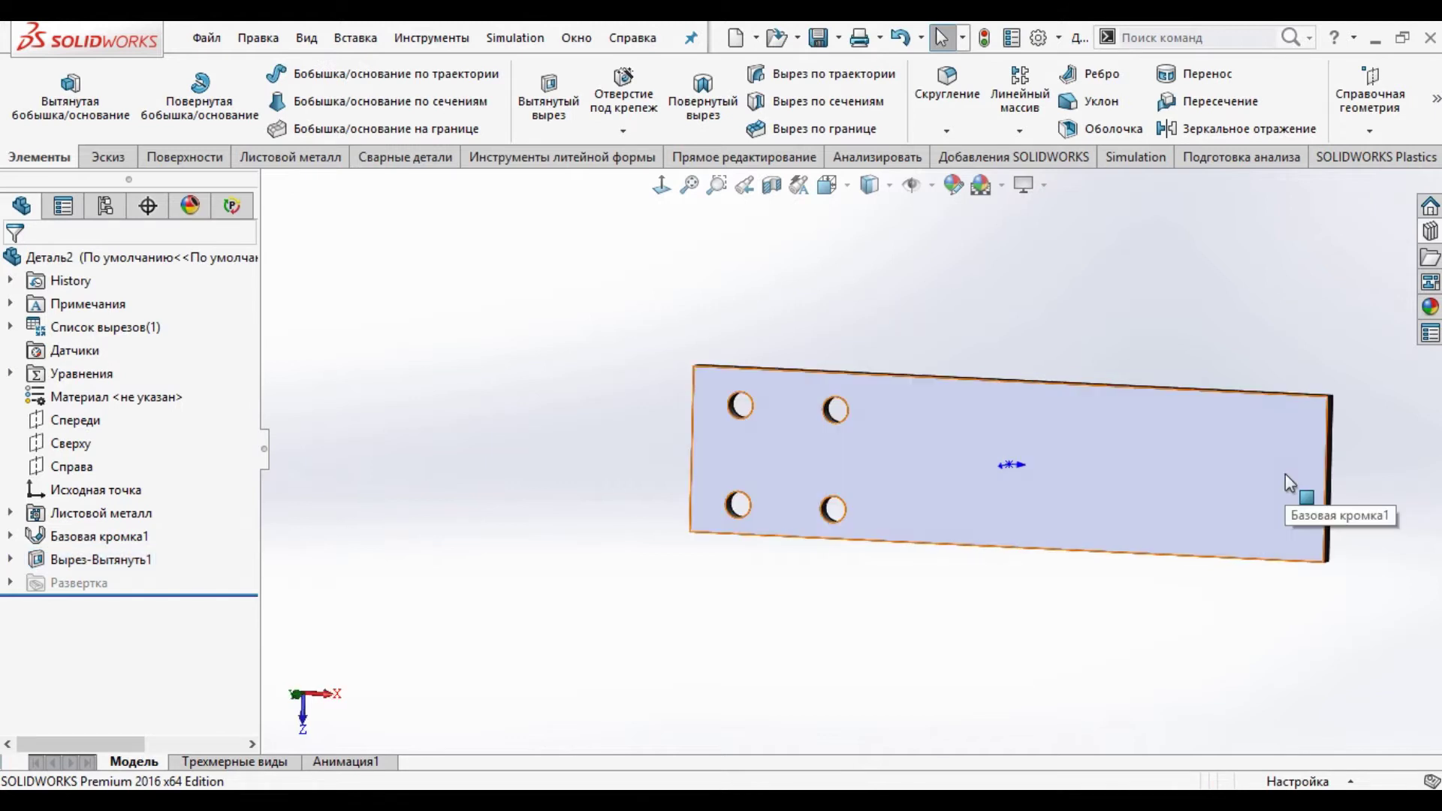
# Step: Start a sketch on the plate's large face and draw a centre rectangle about 26 by 27 mm near the right end, level with the origin
pyautogui.click(1243, 479)
pyautogui.click(1277, 410)
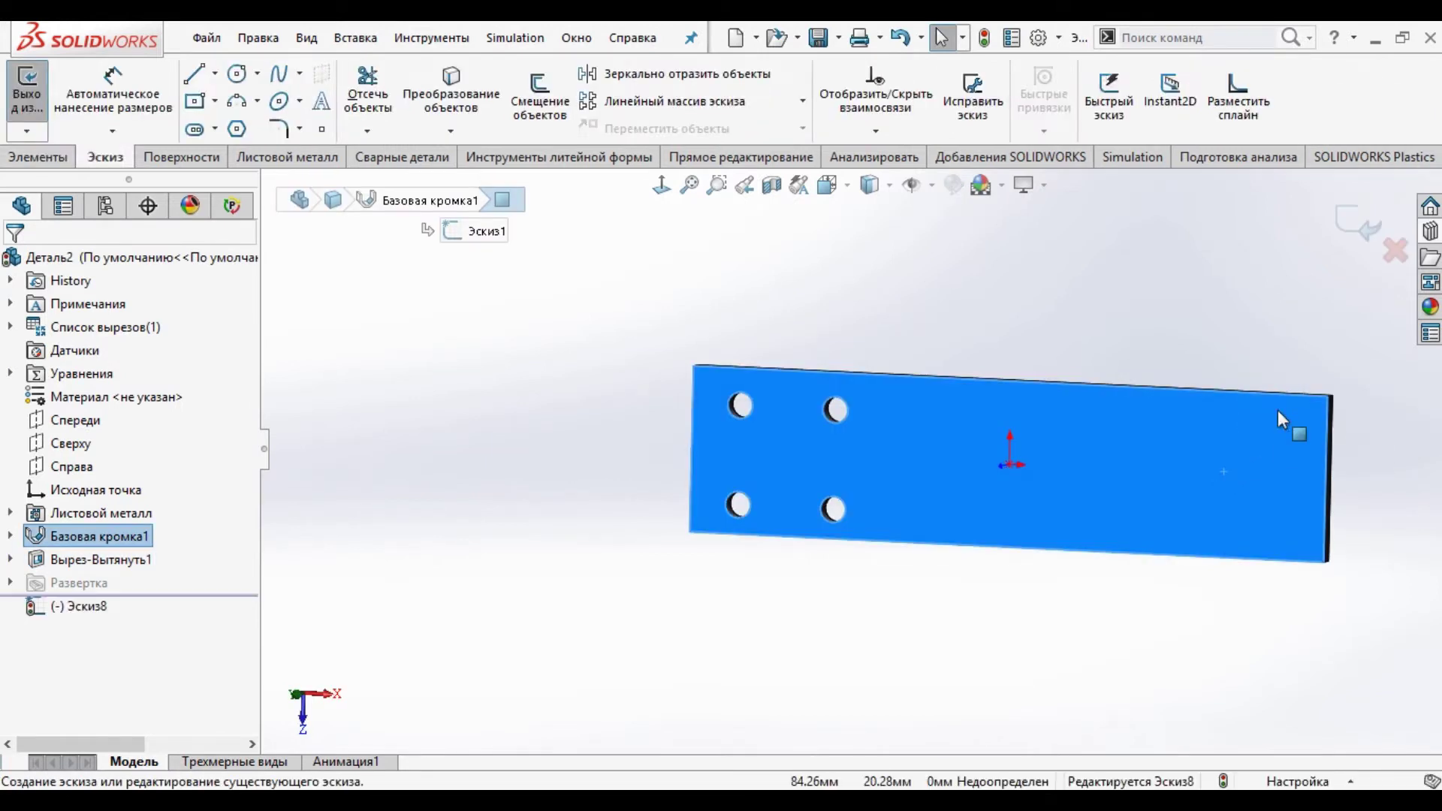
pyautogui.hotkey('ctrl', '8')
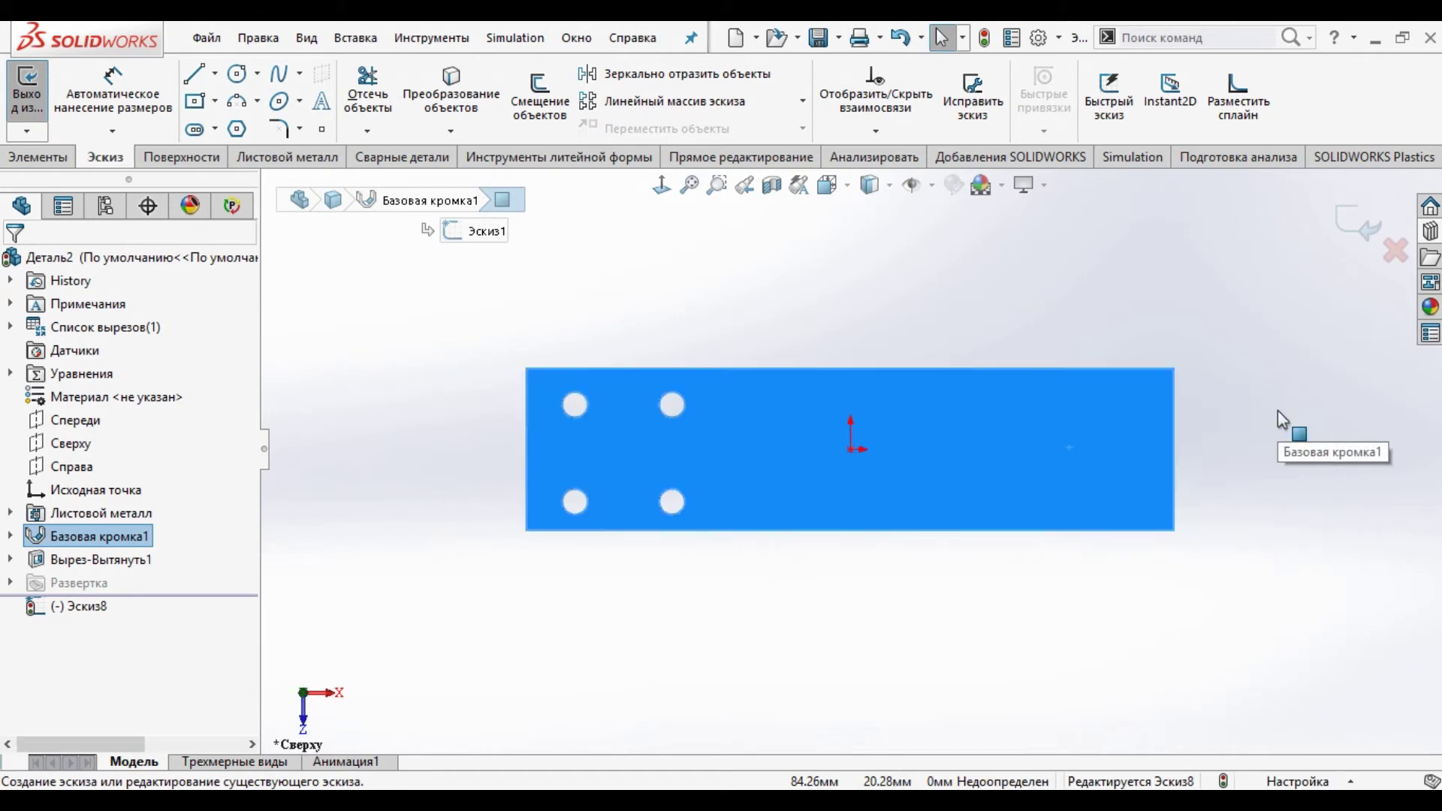
pyautogui.click(1079, 324)
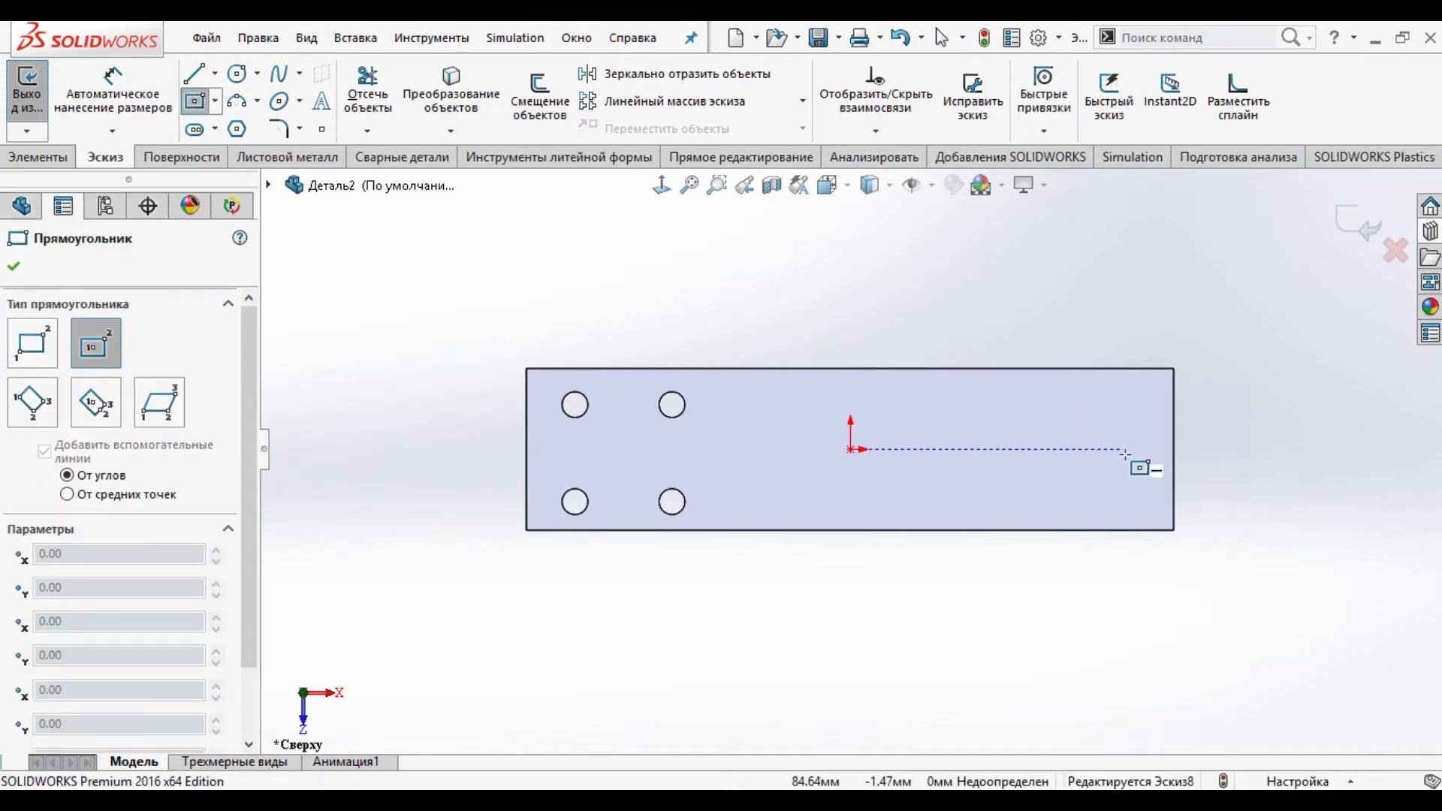
pyautogui.click(1097, 449)
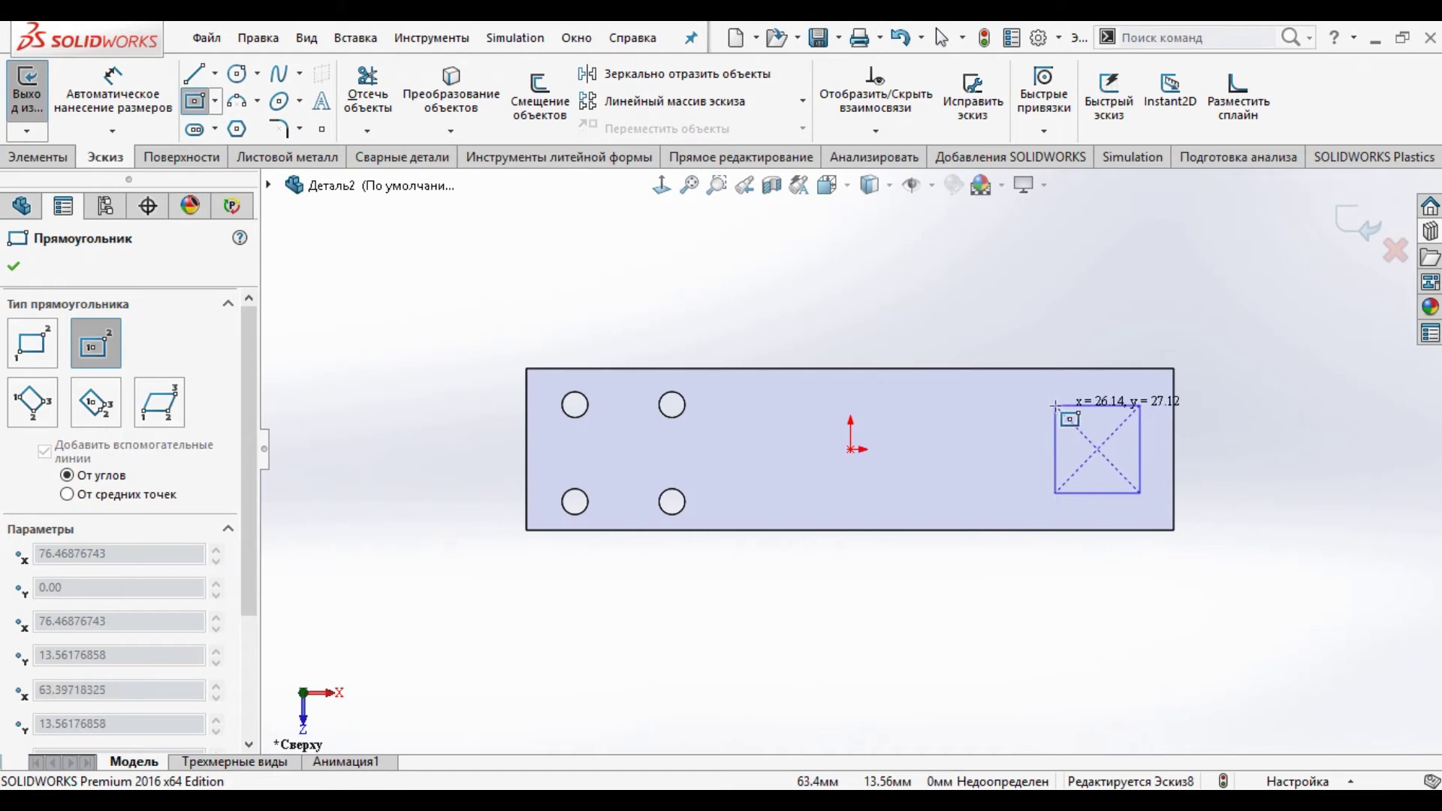
pyautogui.click(1055, 405)
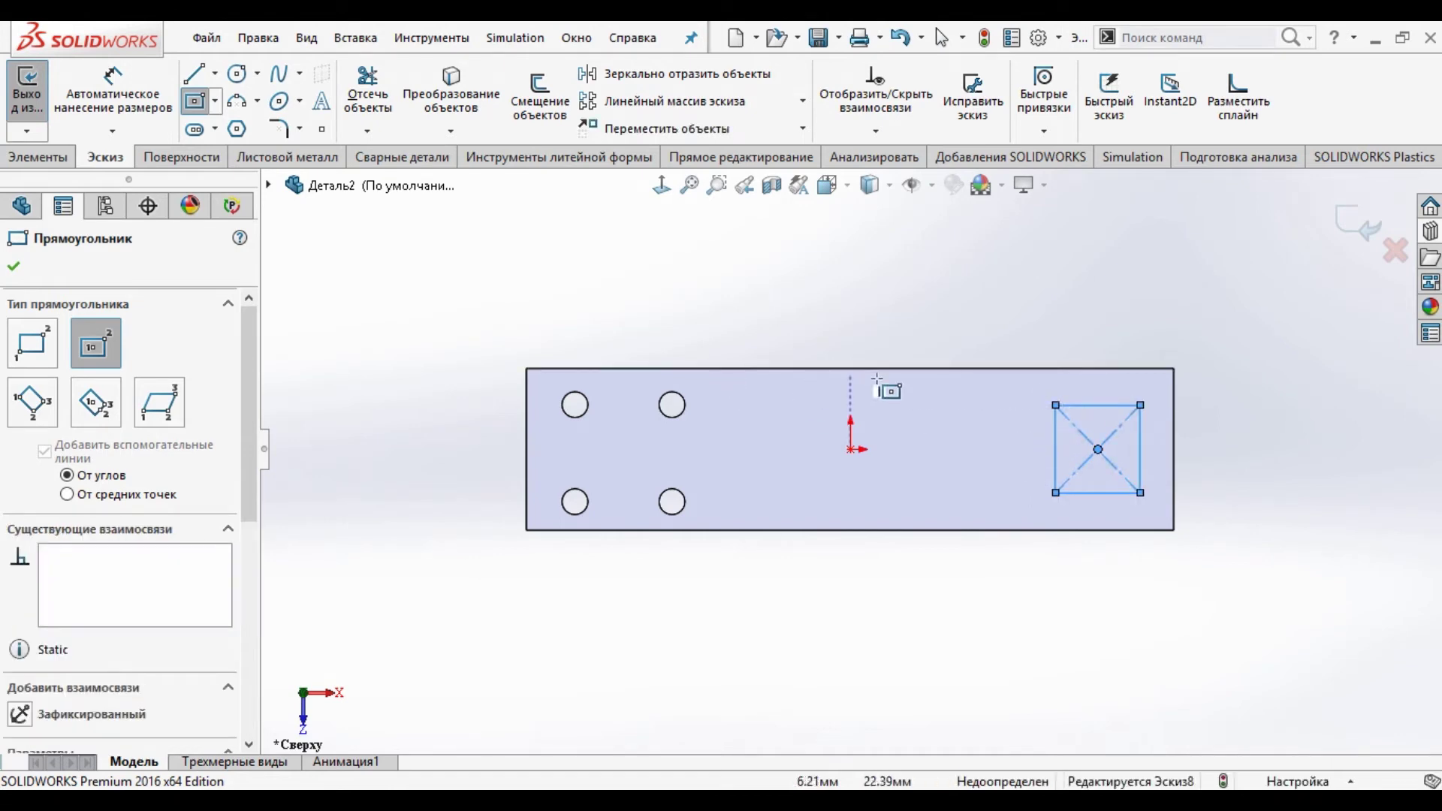
# Step: Dimension the distance from the new rectangle's centre point to the plate's right edge as 25 mm
pyautogui.click(140, 98)
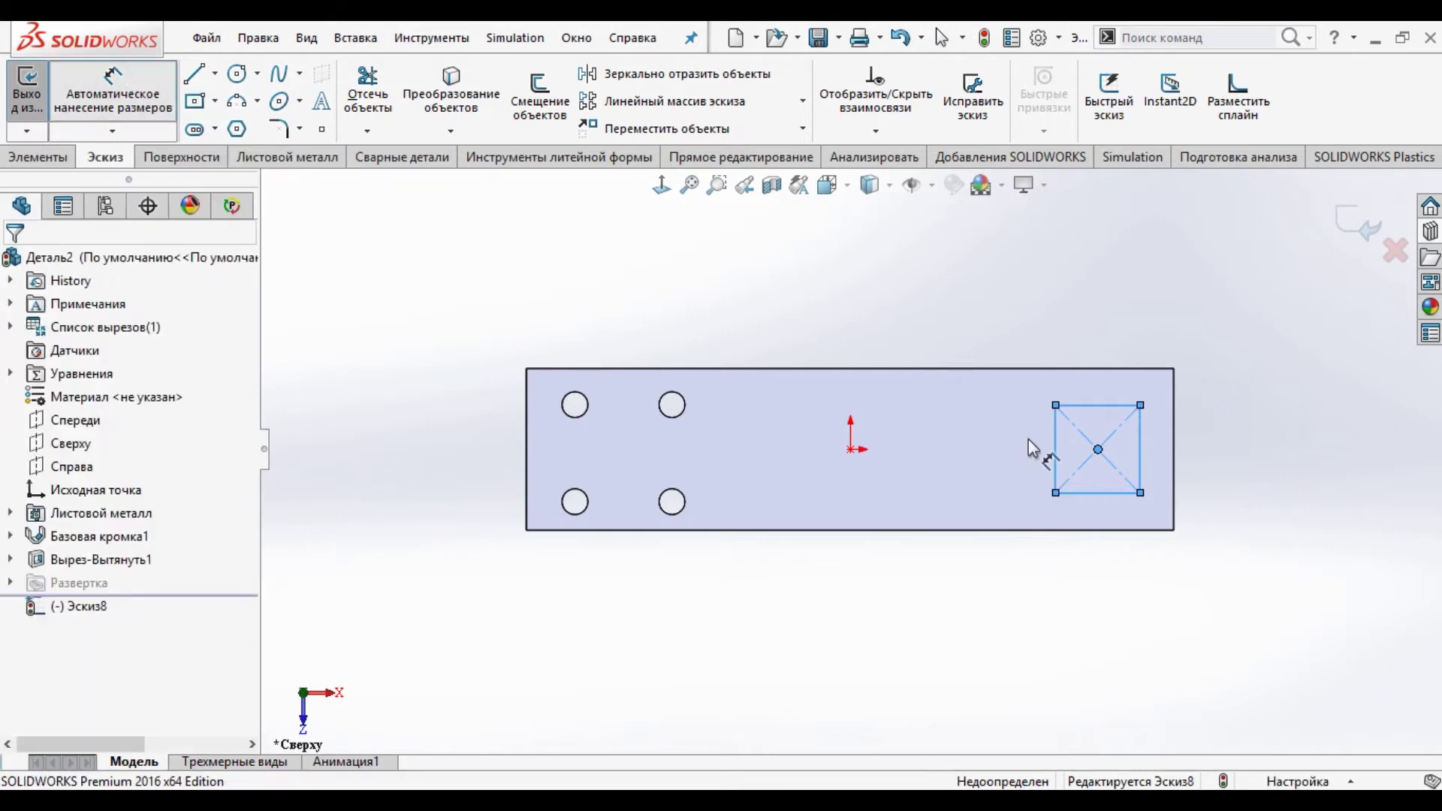
pyautogui.scroll(-2, 1143, 464)
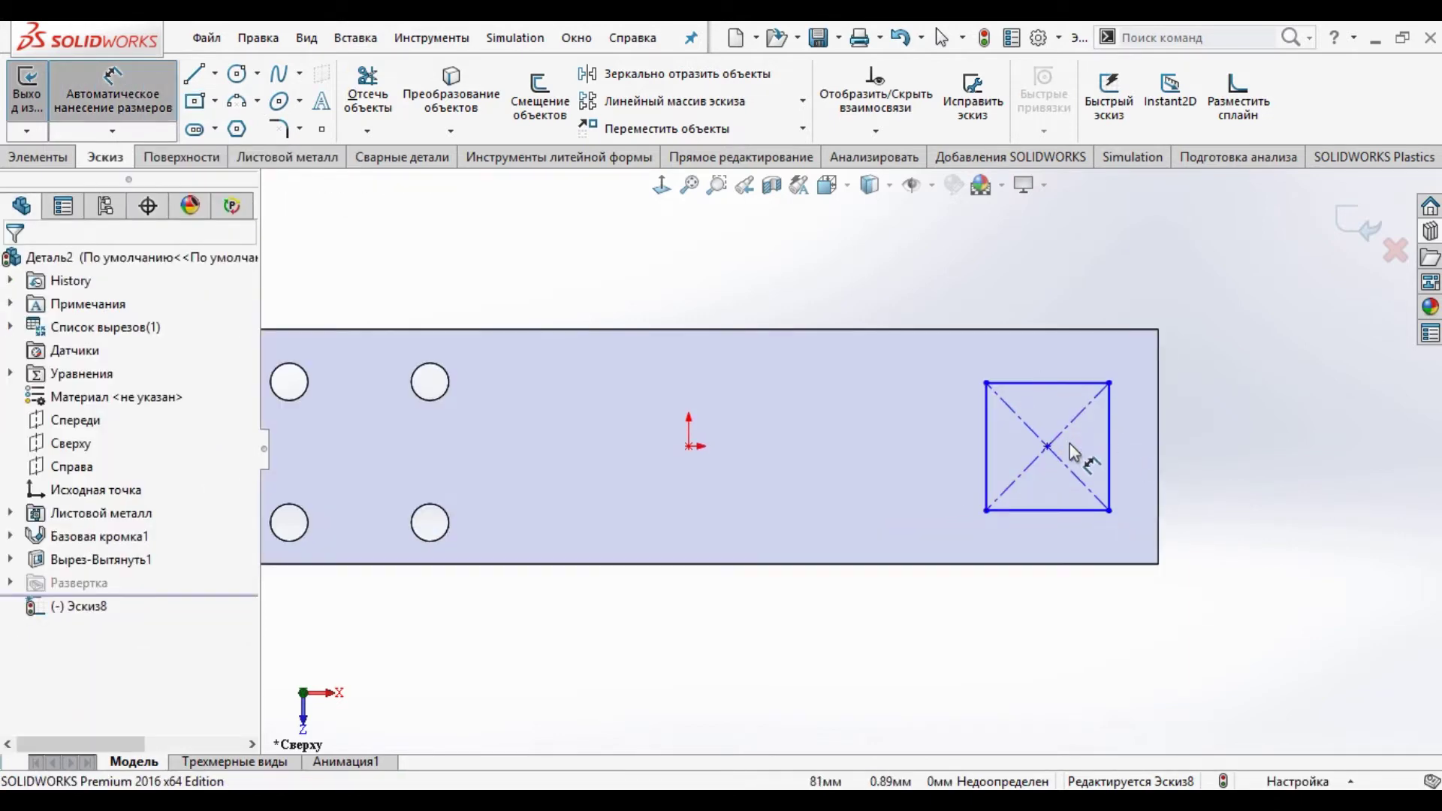
pyautogui.click(1109, 446)
pyautogui.click(1163, 459)
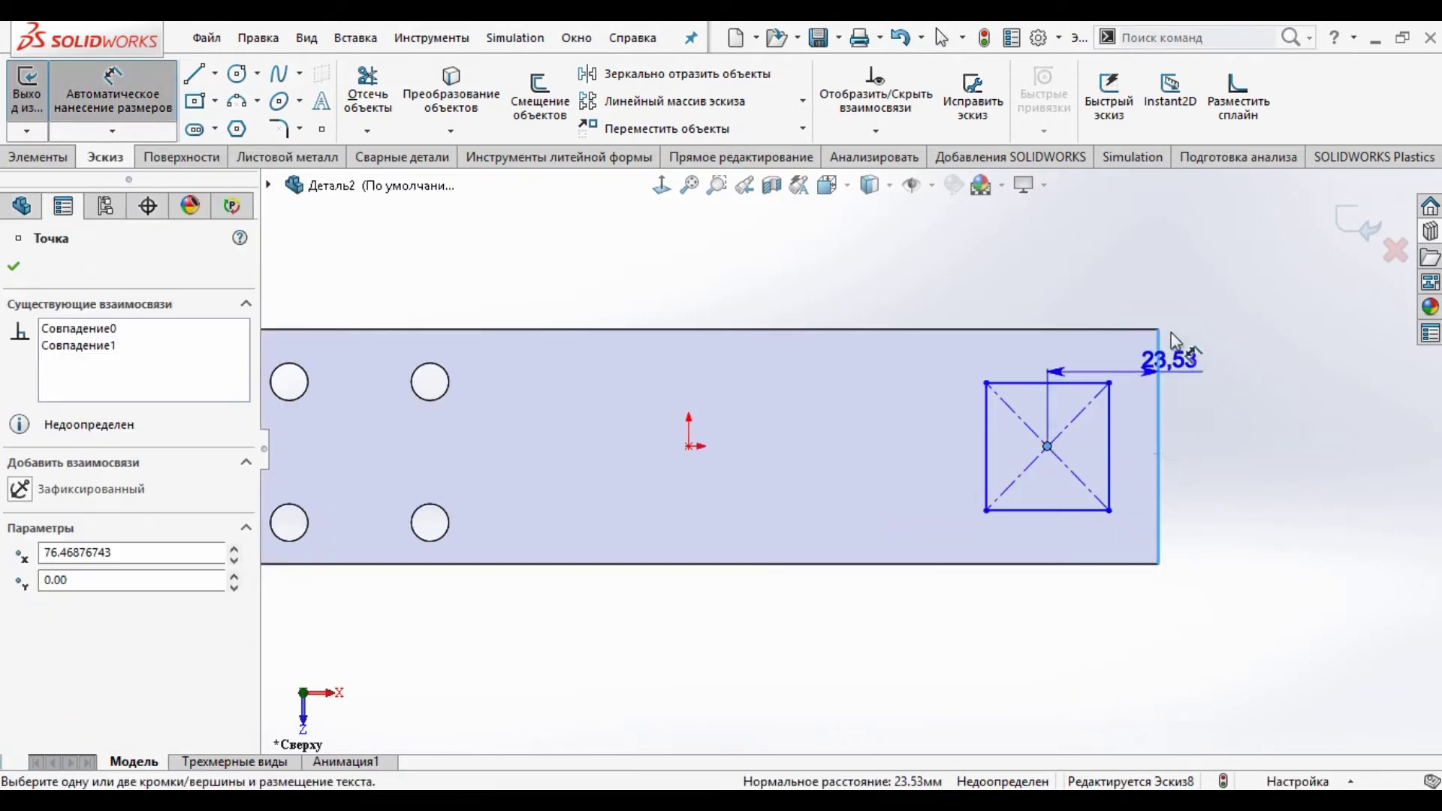
pyautogui.click(1160, 285)
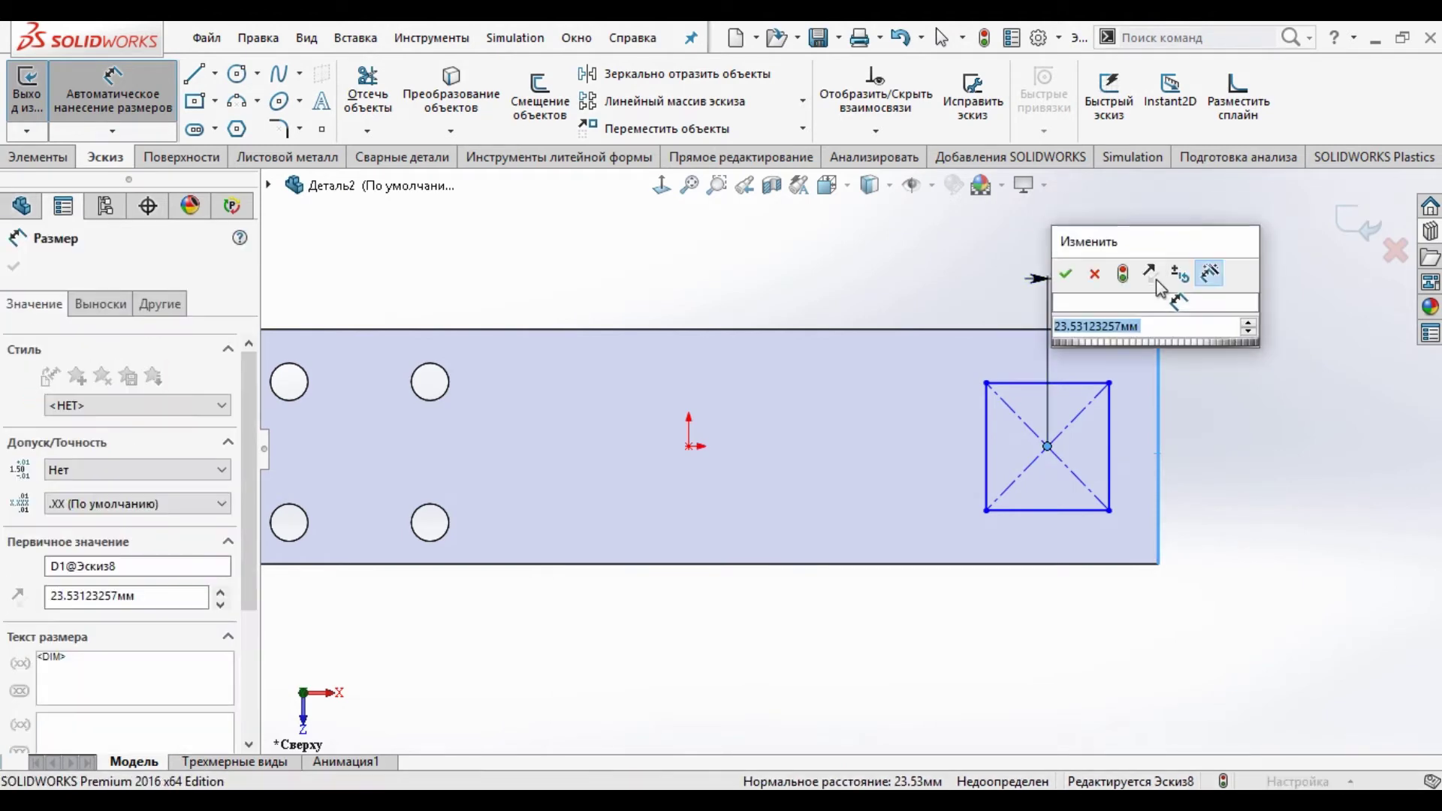
pyautogui.write('25')
pyautogui.press('Return')
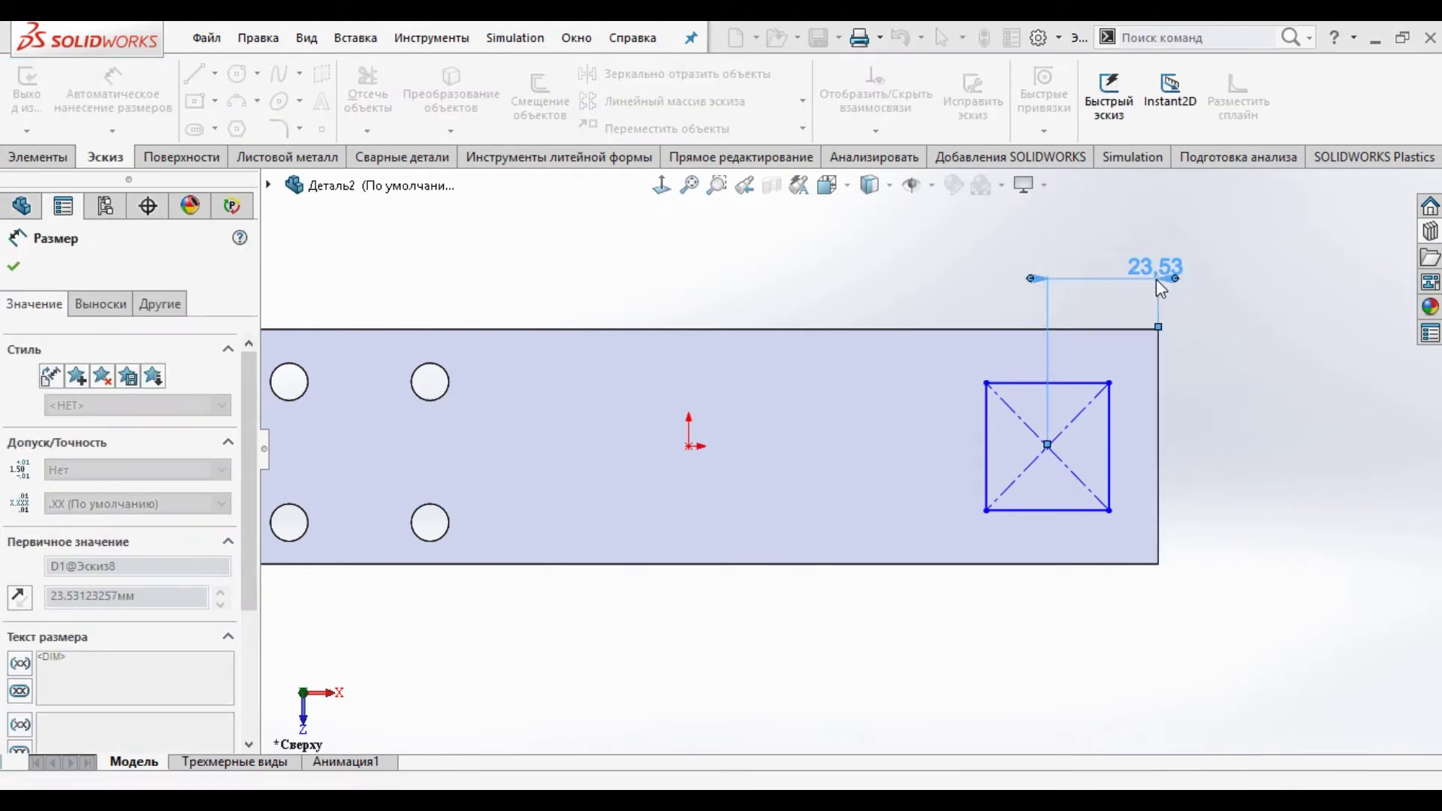
# Step: Dimension the rectangle's width and height to 25 mm each
pyautogui.click(1074, 383)
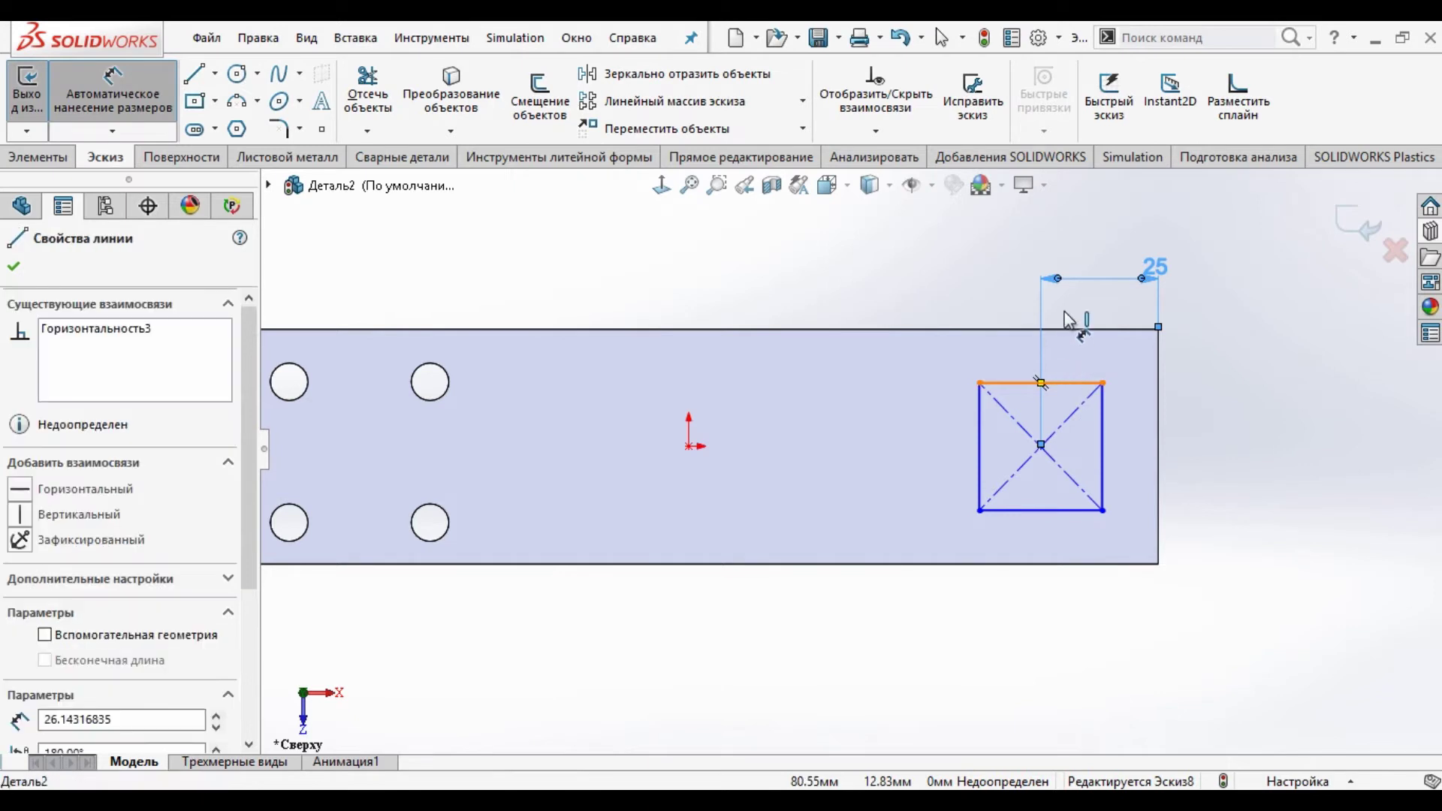
pyautogui.click(1041, 261)
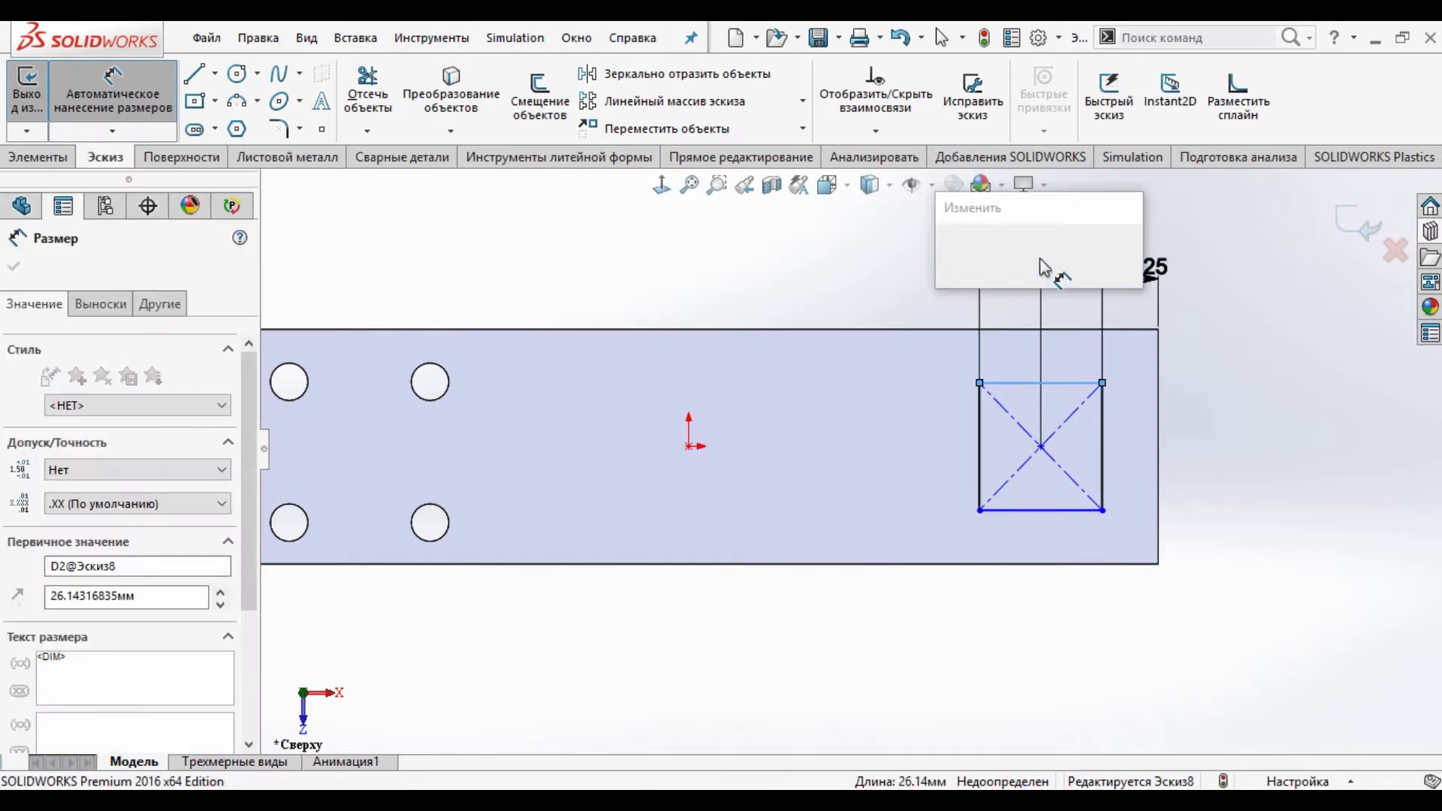
pyautogui.write('25')
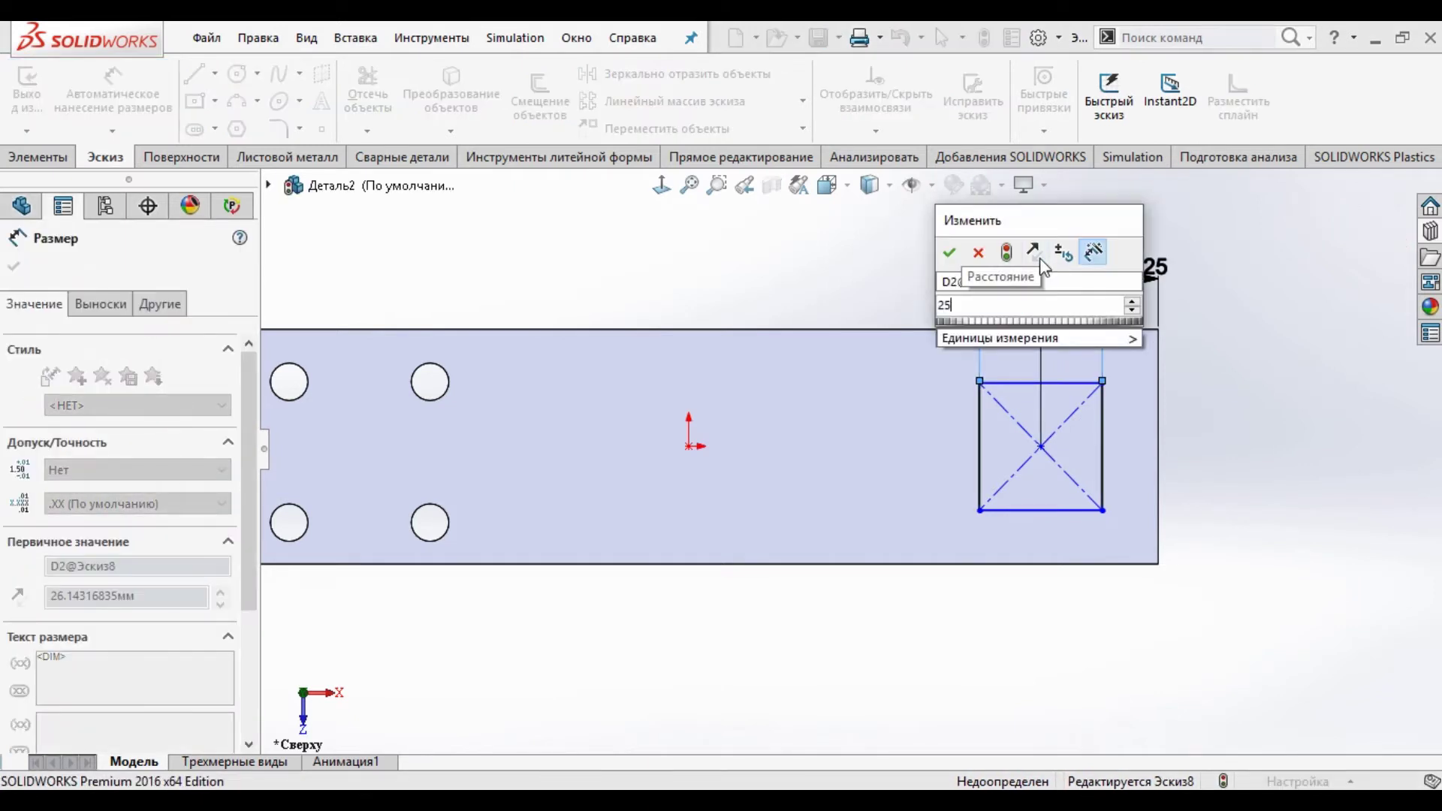
pyautogui.press('Return')
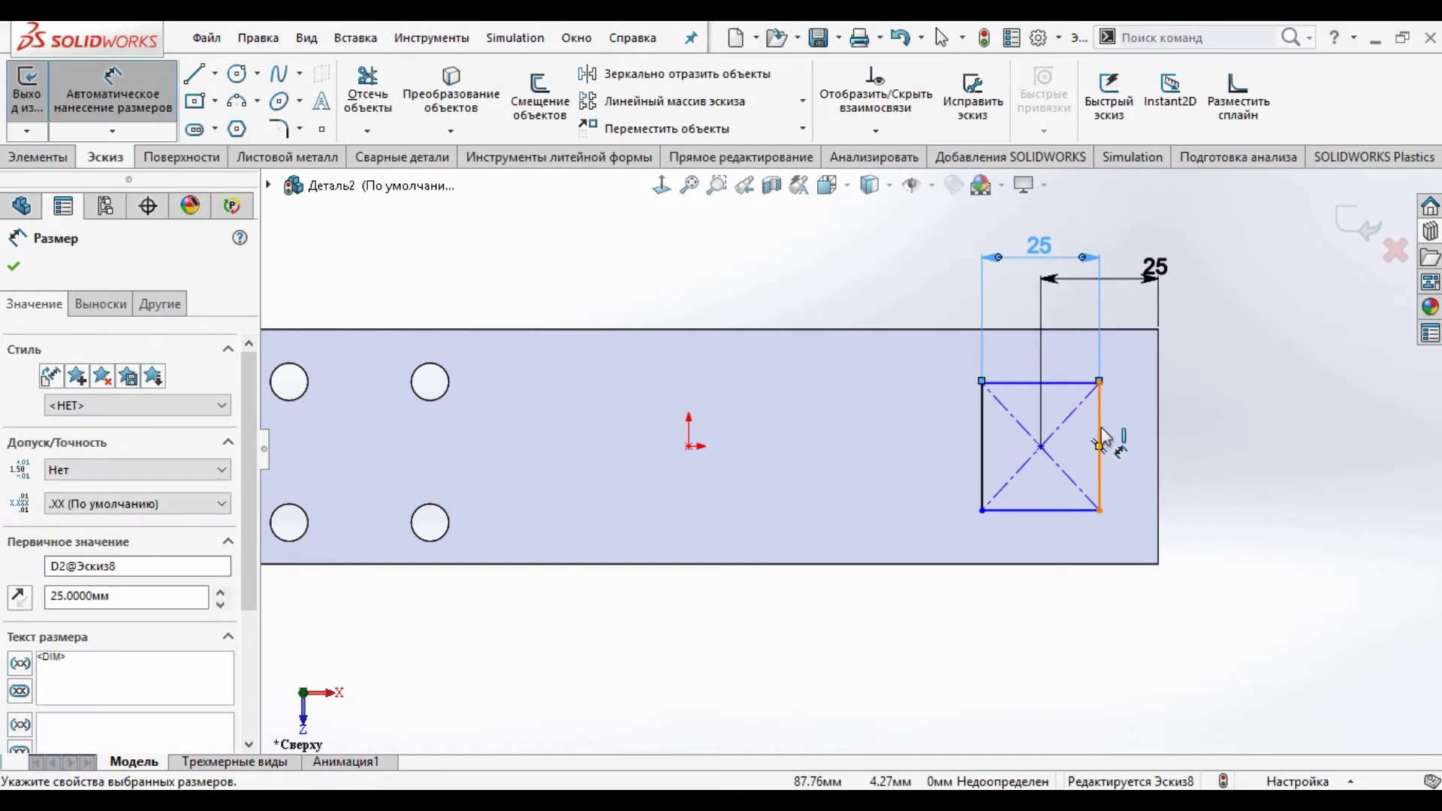
pyautogui.click(1099, 440)
pyautogui.click(1235, 437)
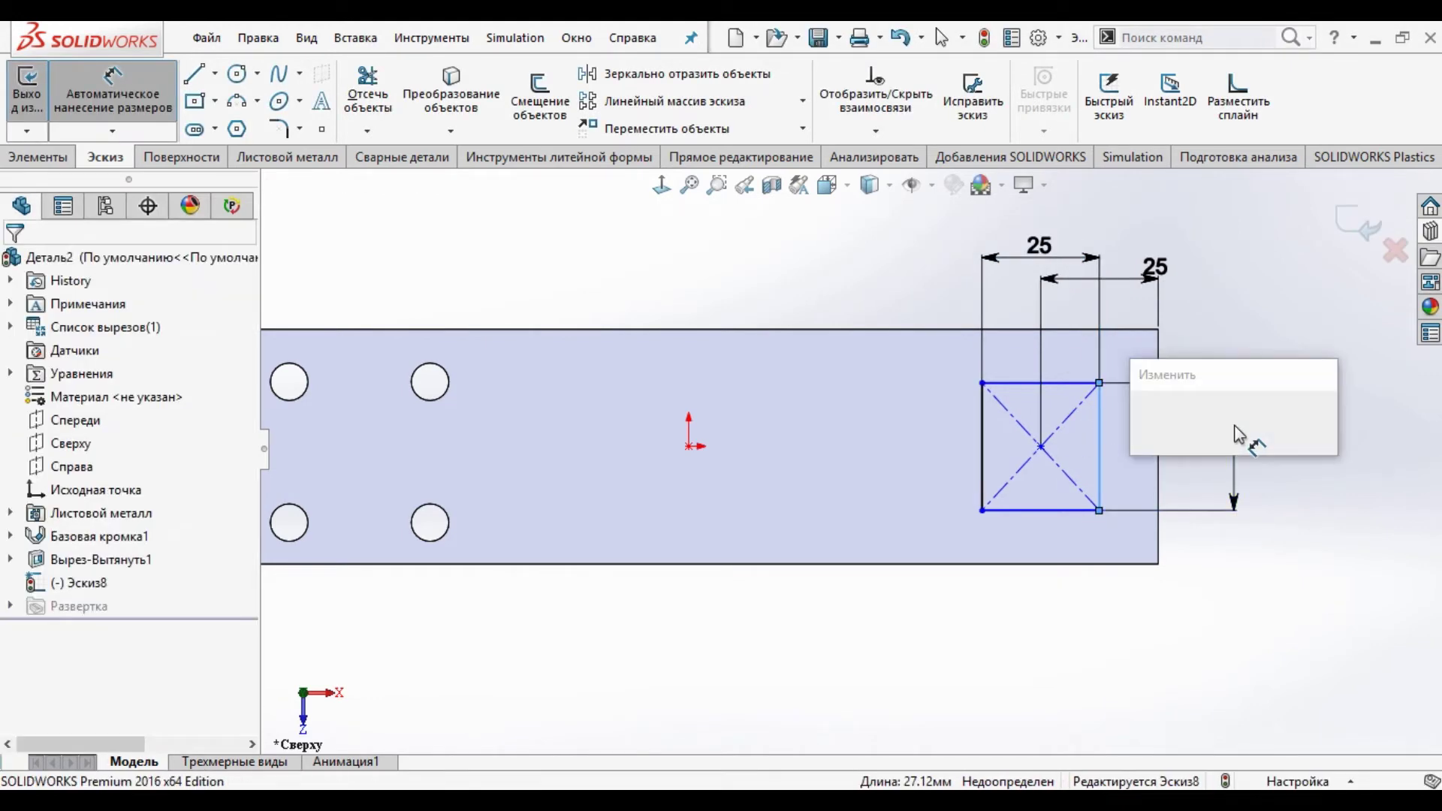
pyautogui.write('25')
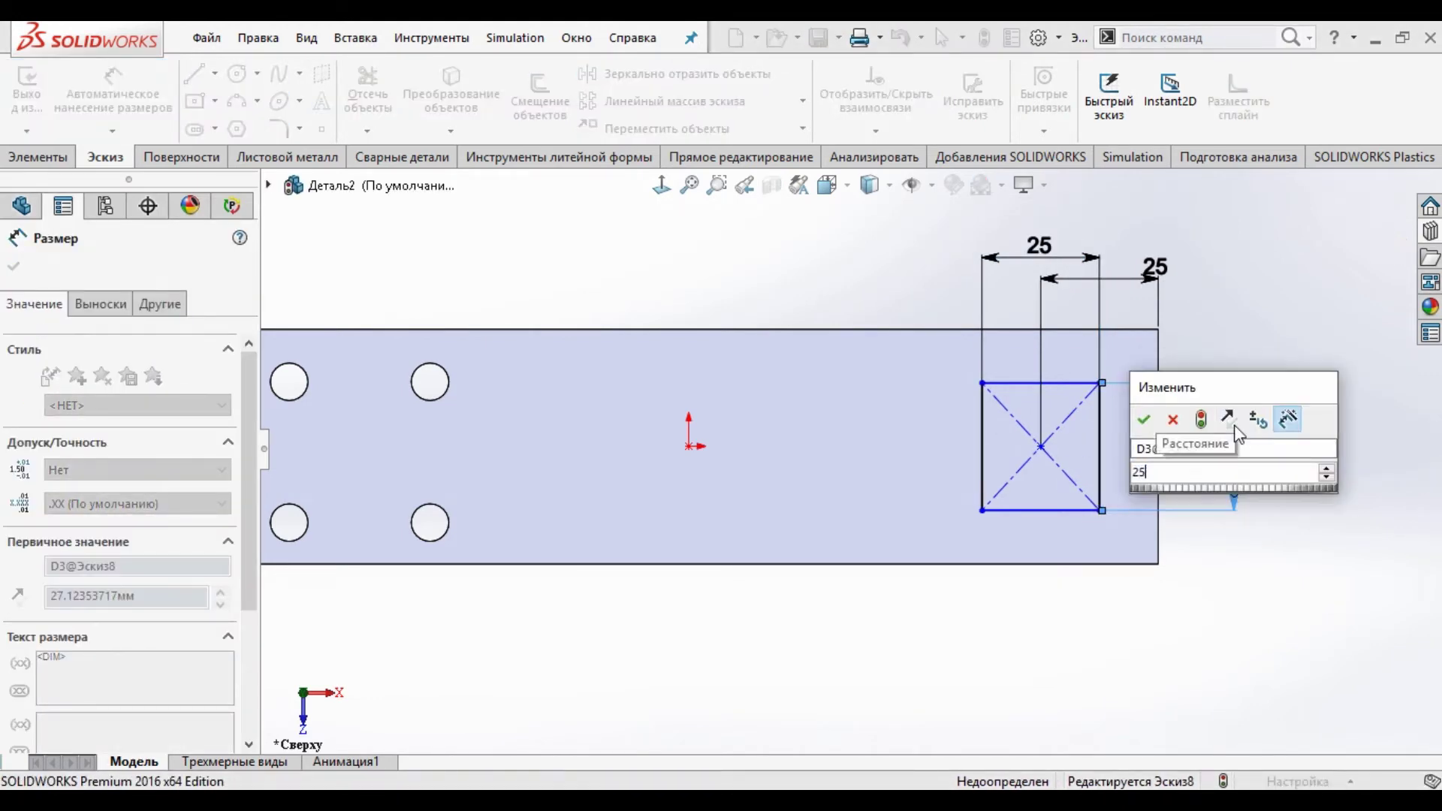
pyautogui.press('Return')
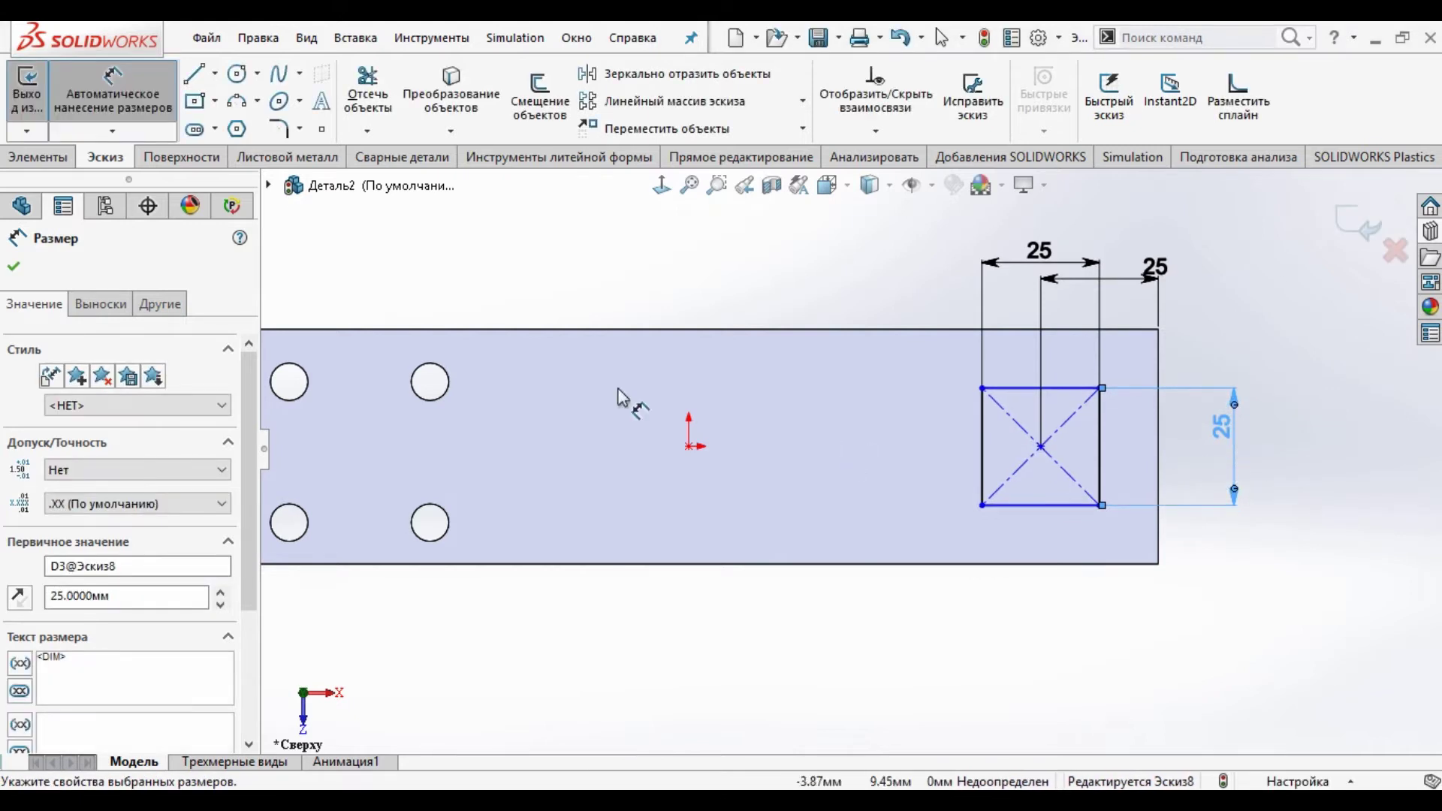
# Step: Draw four small circles, one centred on each corner of the 25 mm square near the plate's right end
pyautogui.click(257, 73)
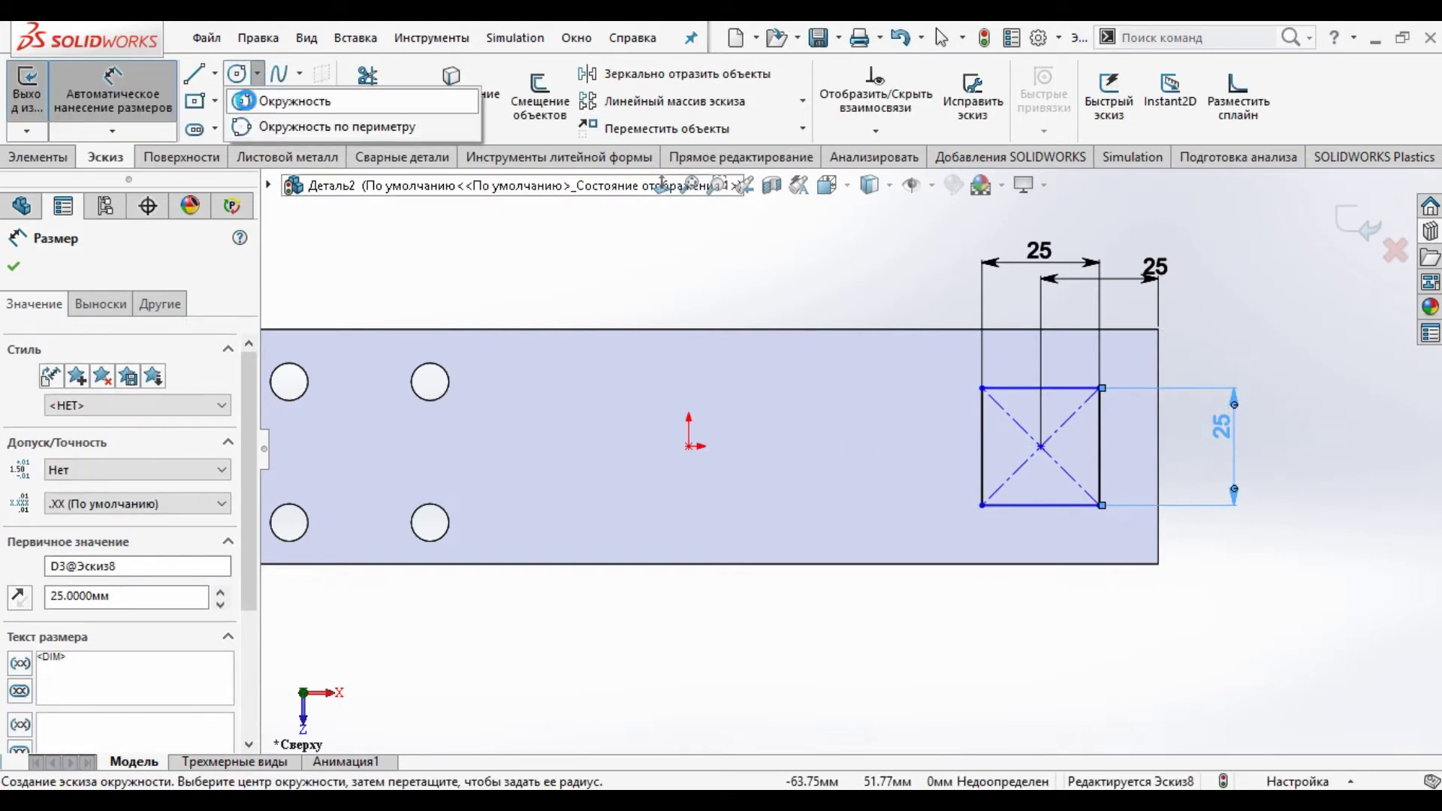
pyautogui.click(300, 100)
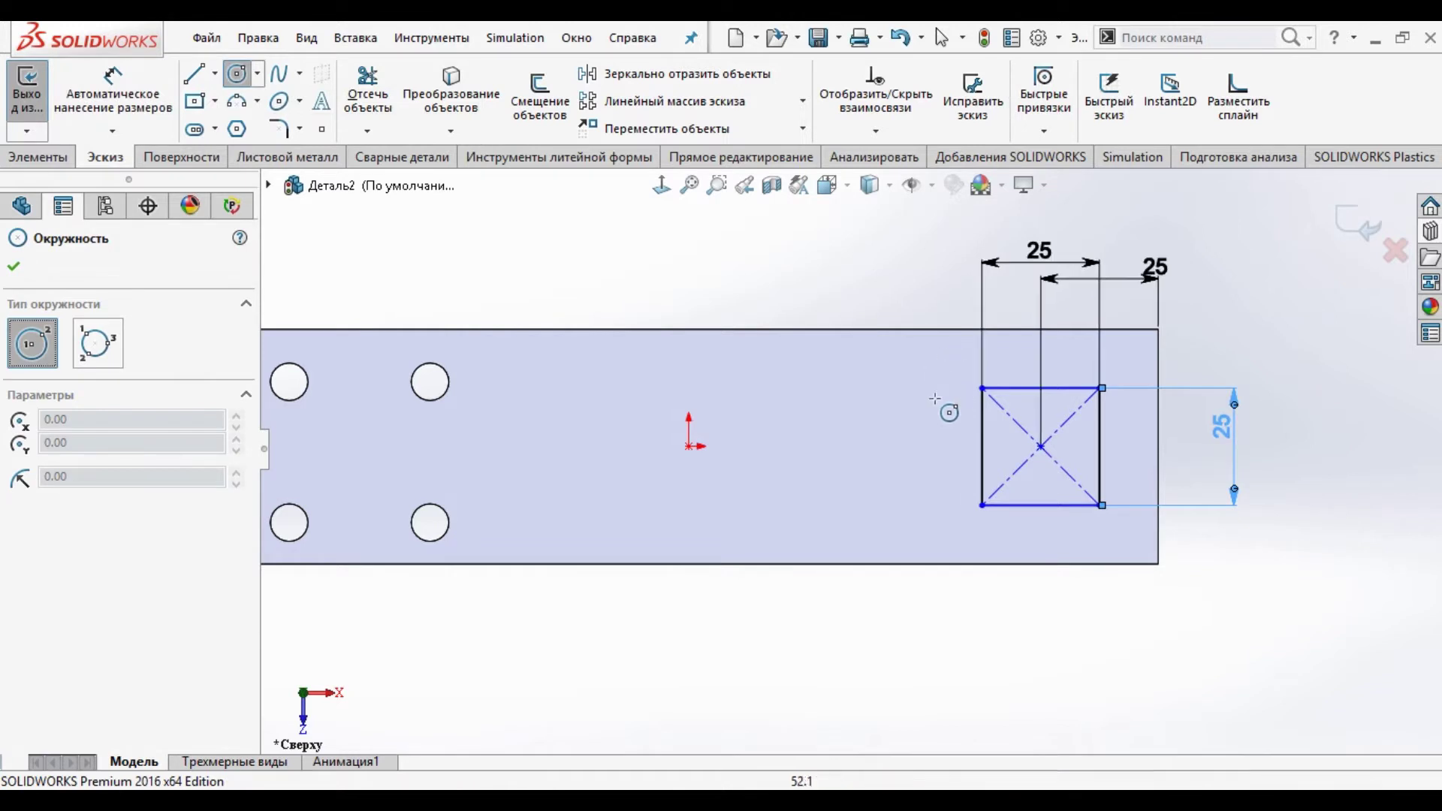
pyautogui.click(983, 389)
pyautogui.click(977, 376)
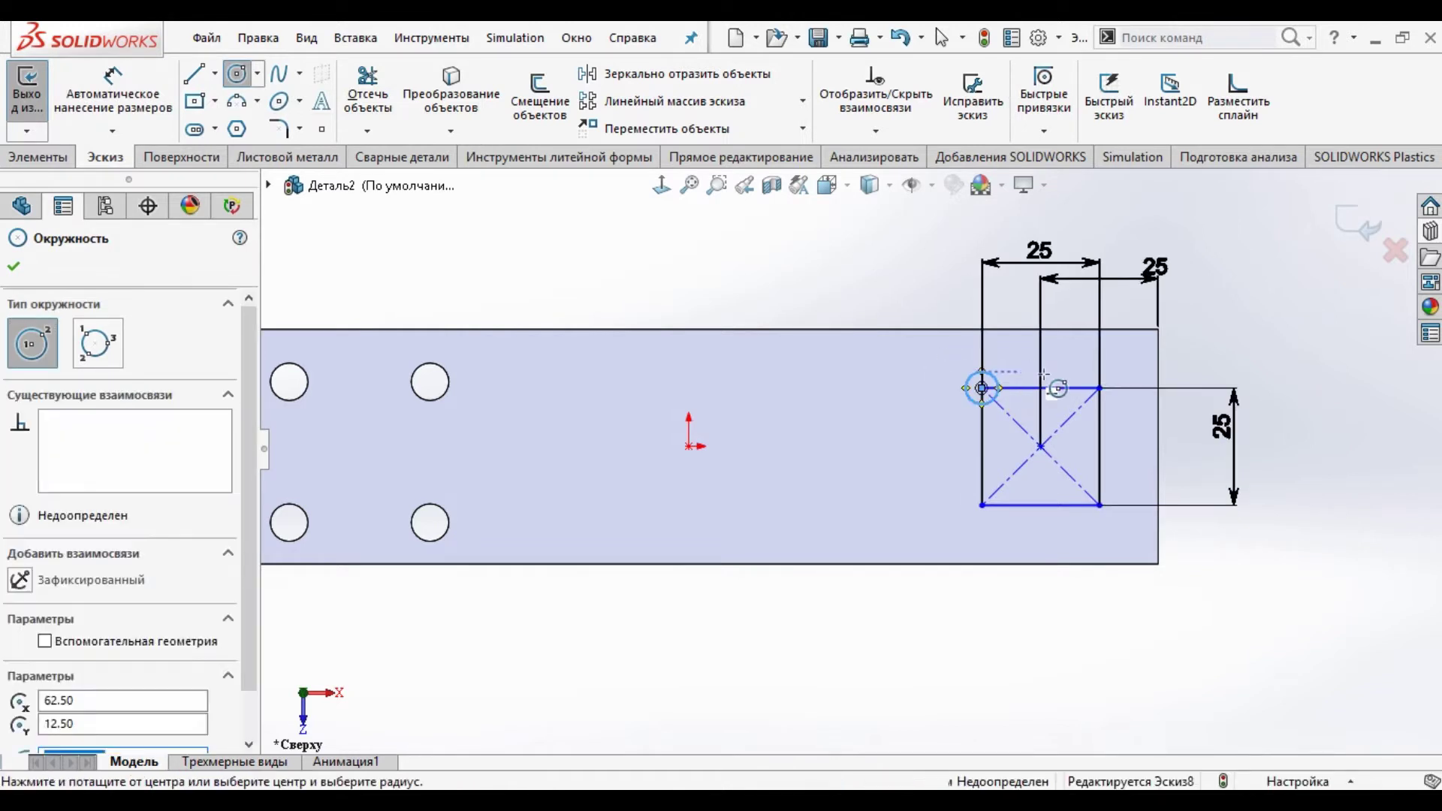
pyautogui.click(1100, 388)
pyautogui.click(1117, 383)
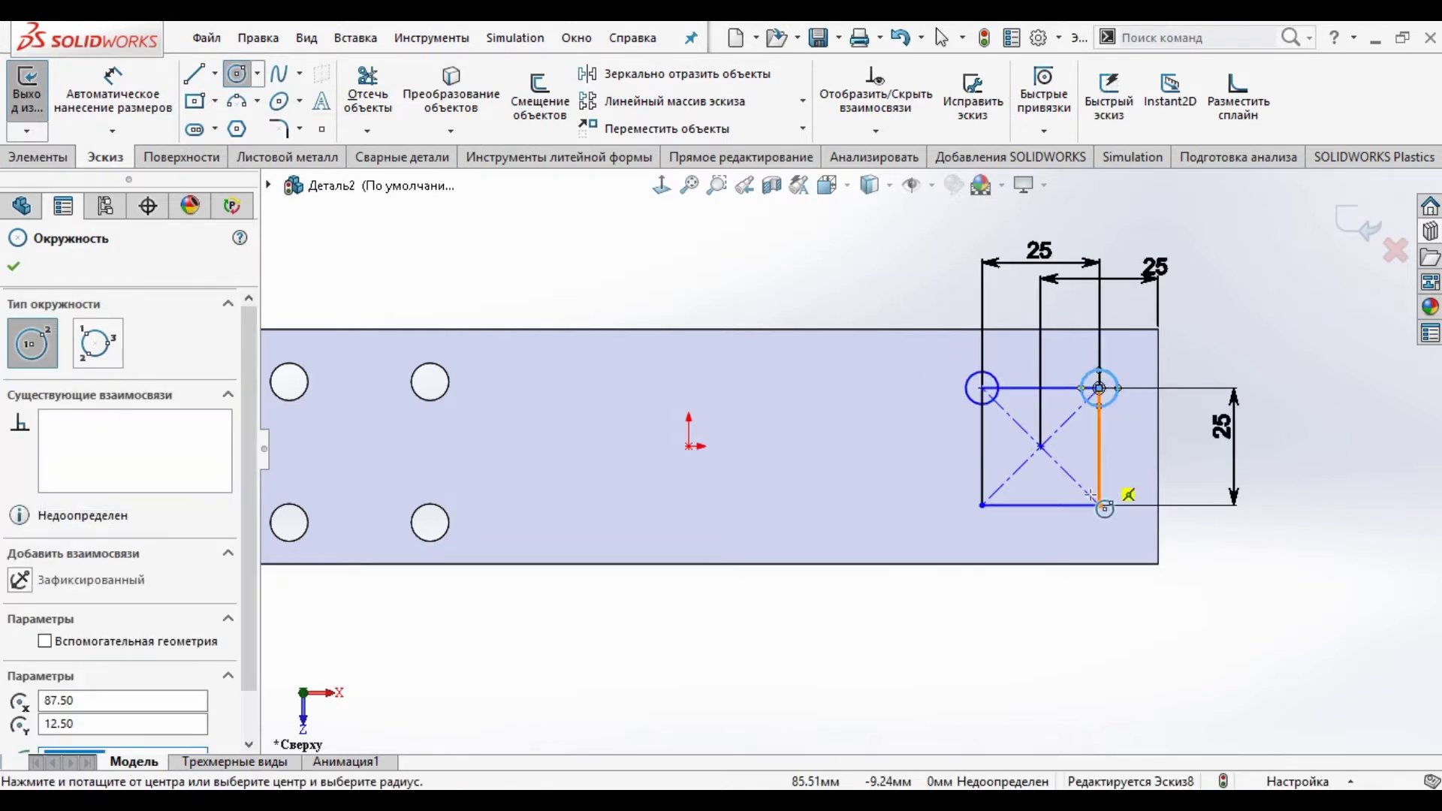
pyautogui.click(1099, 505)
pyautogui.click(1118, 499)
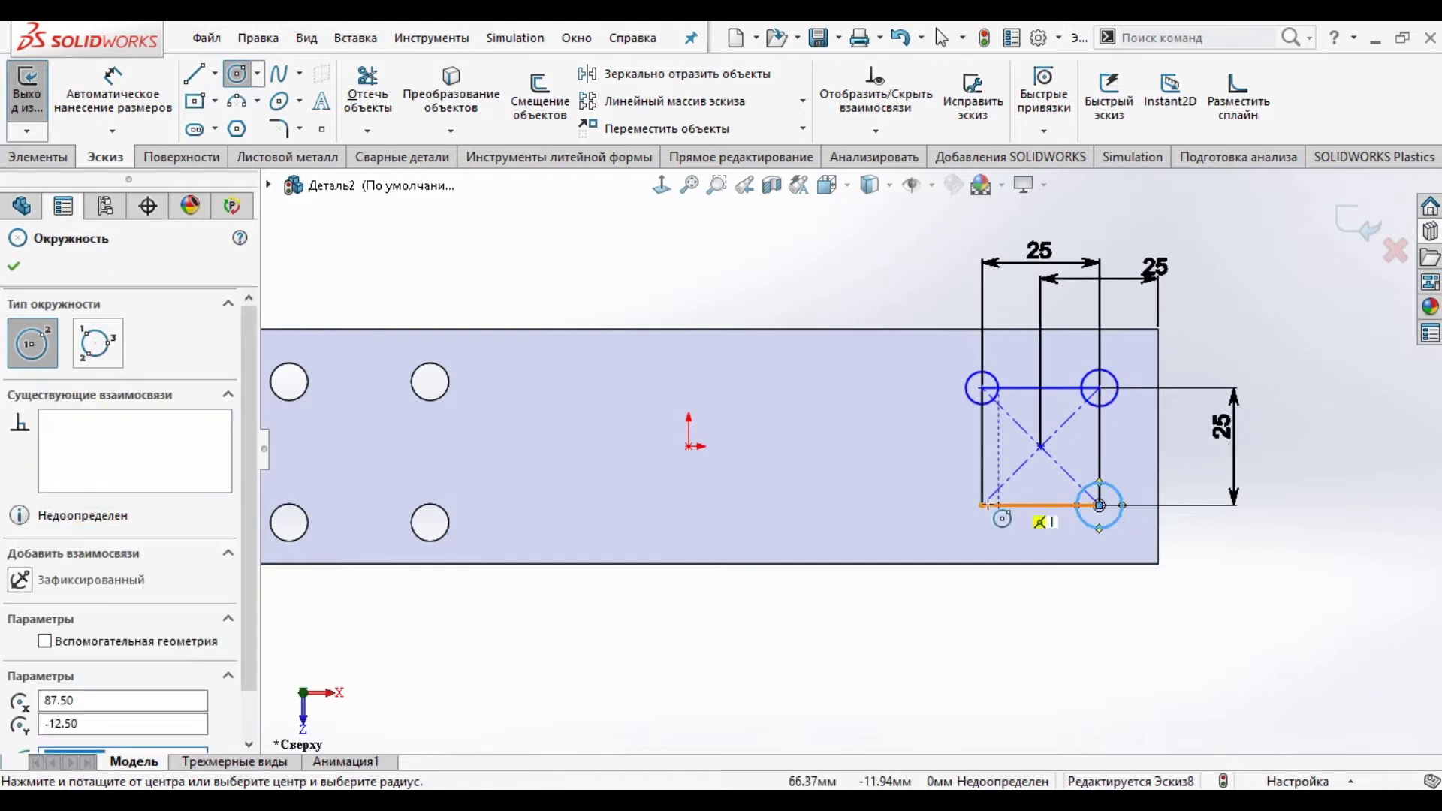
pyautogui.click(981, 504)
pyautogui.click(971, 492)
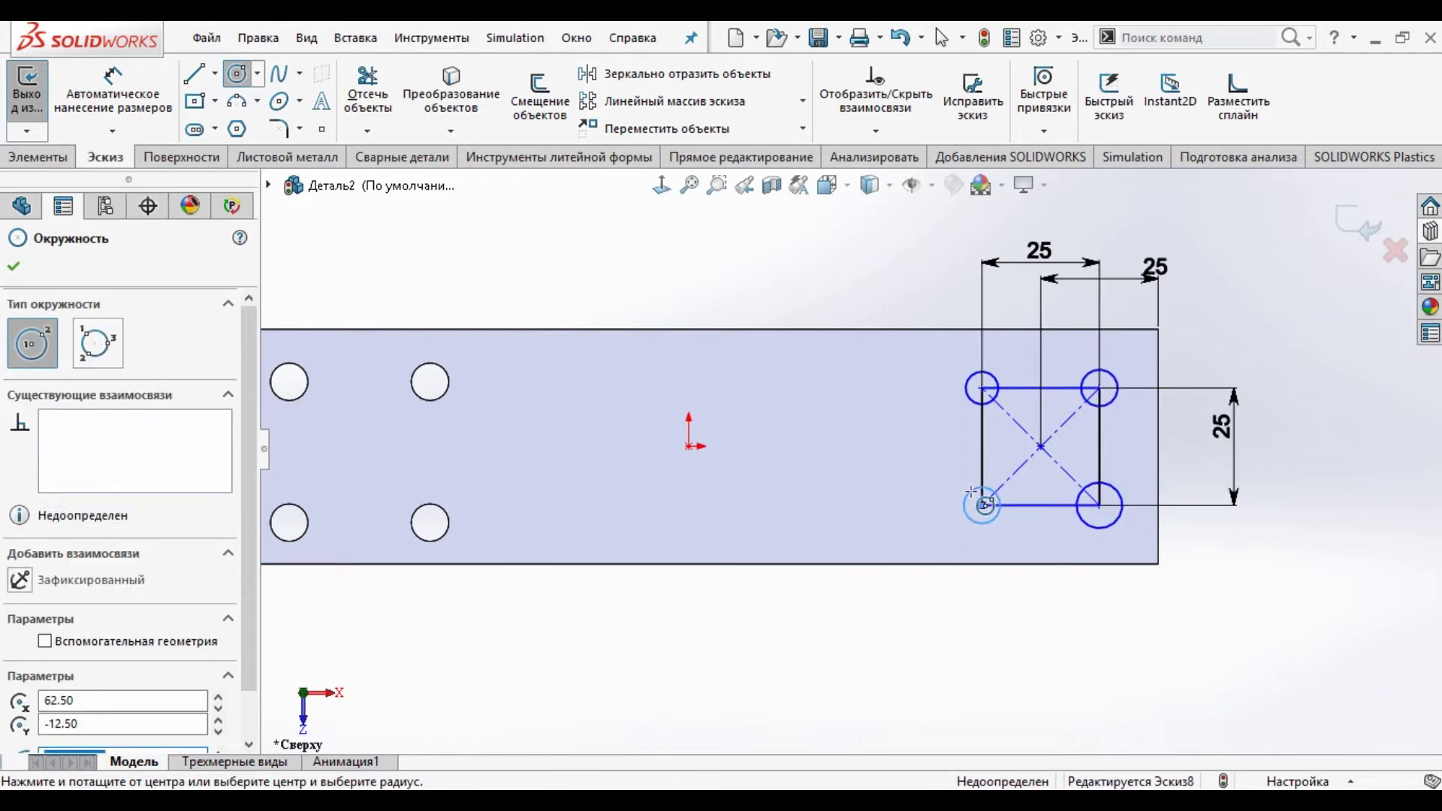
pyautogui.press('Escape')
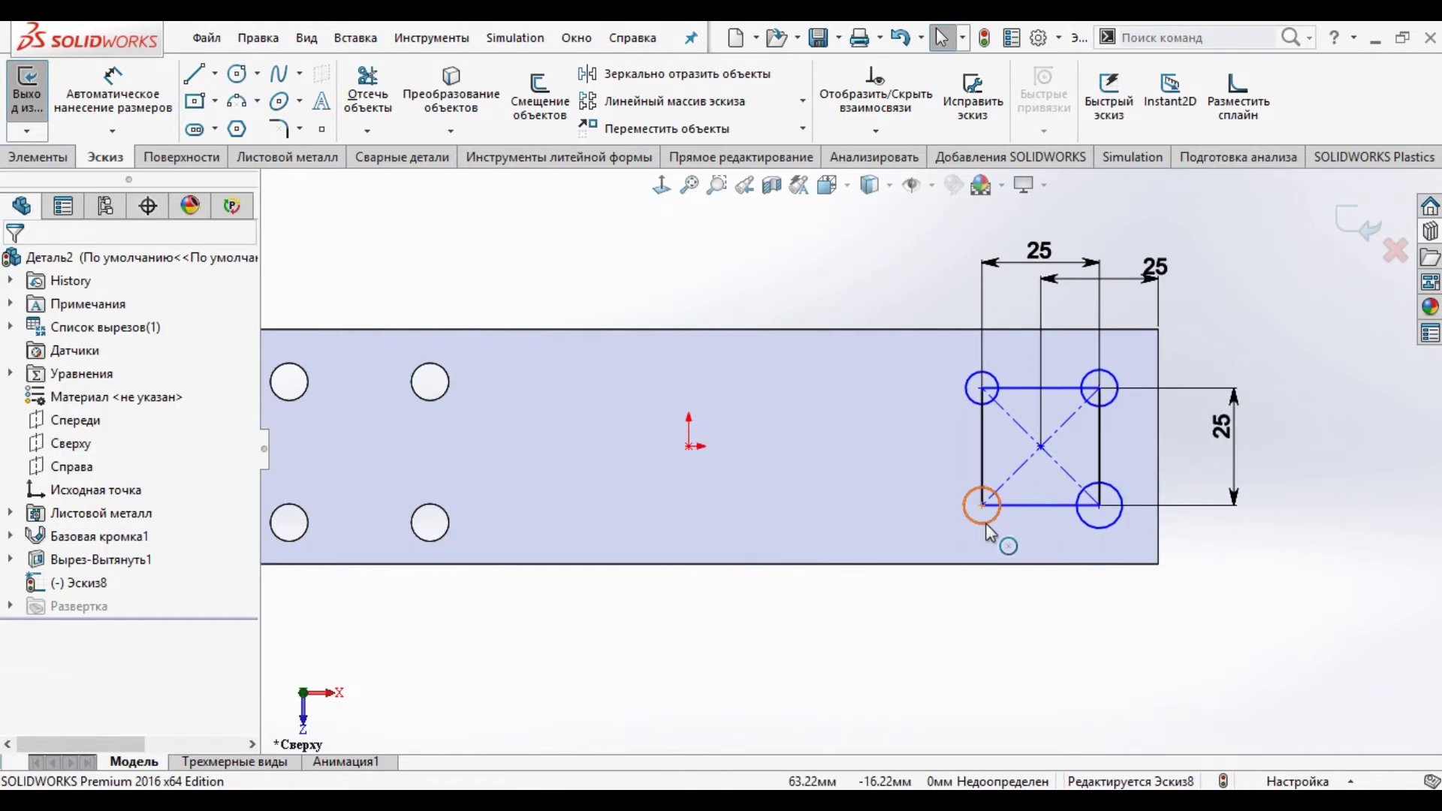
# Step: Make the four circles near the plate's right end equal and dimension their diameter as 10 mm
pyautogui.click(989, 524)
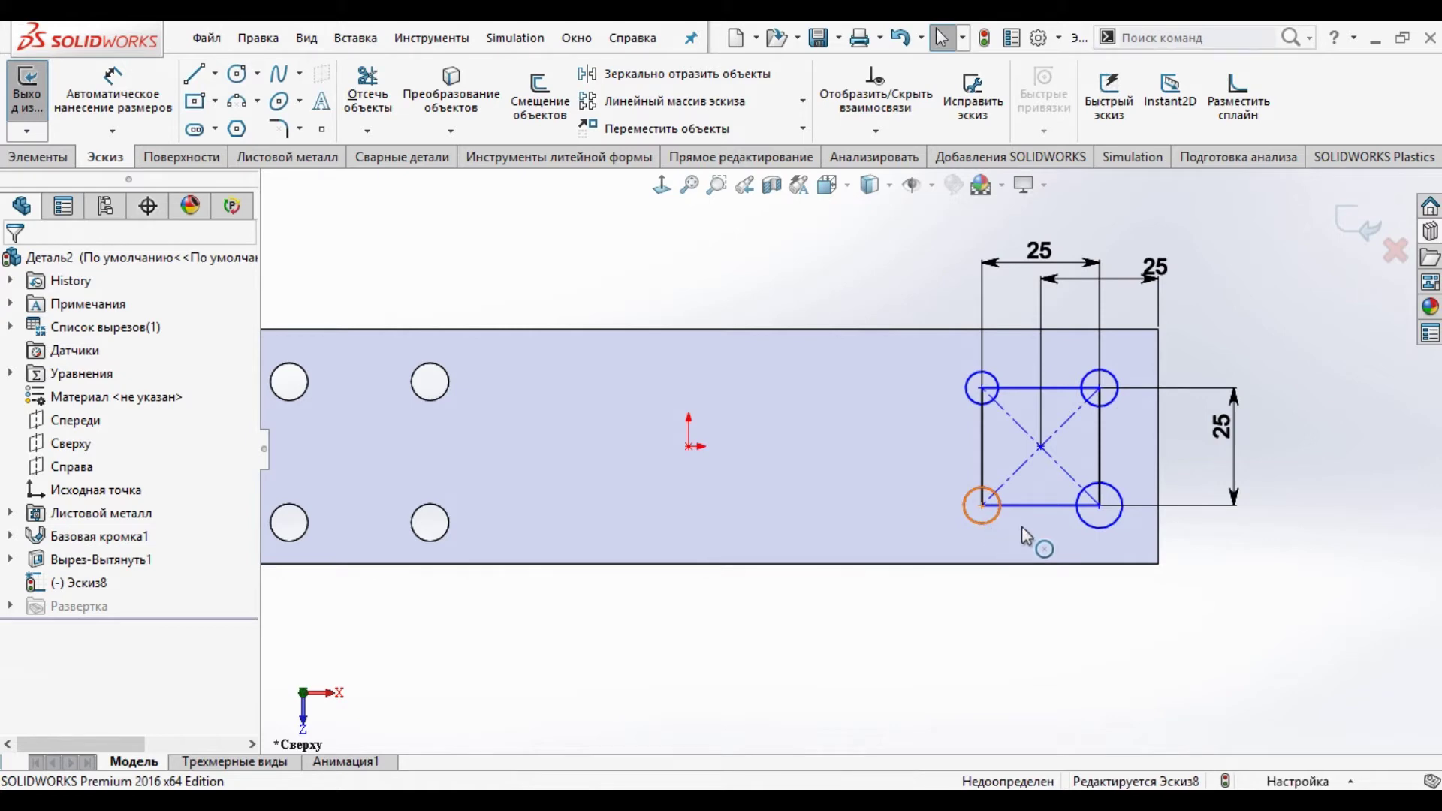
pyautogui.keyDown('ctrl'); pyautogui.click(1102, 526); pyautogui.keyUp('ctrl')
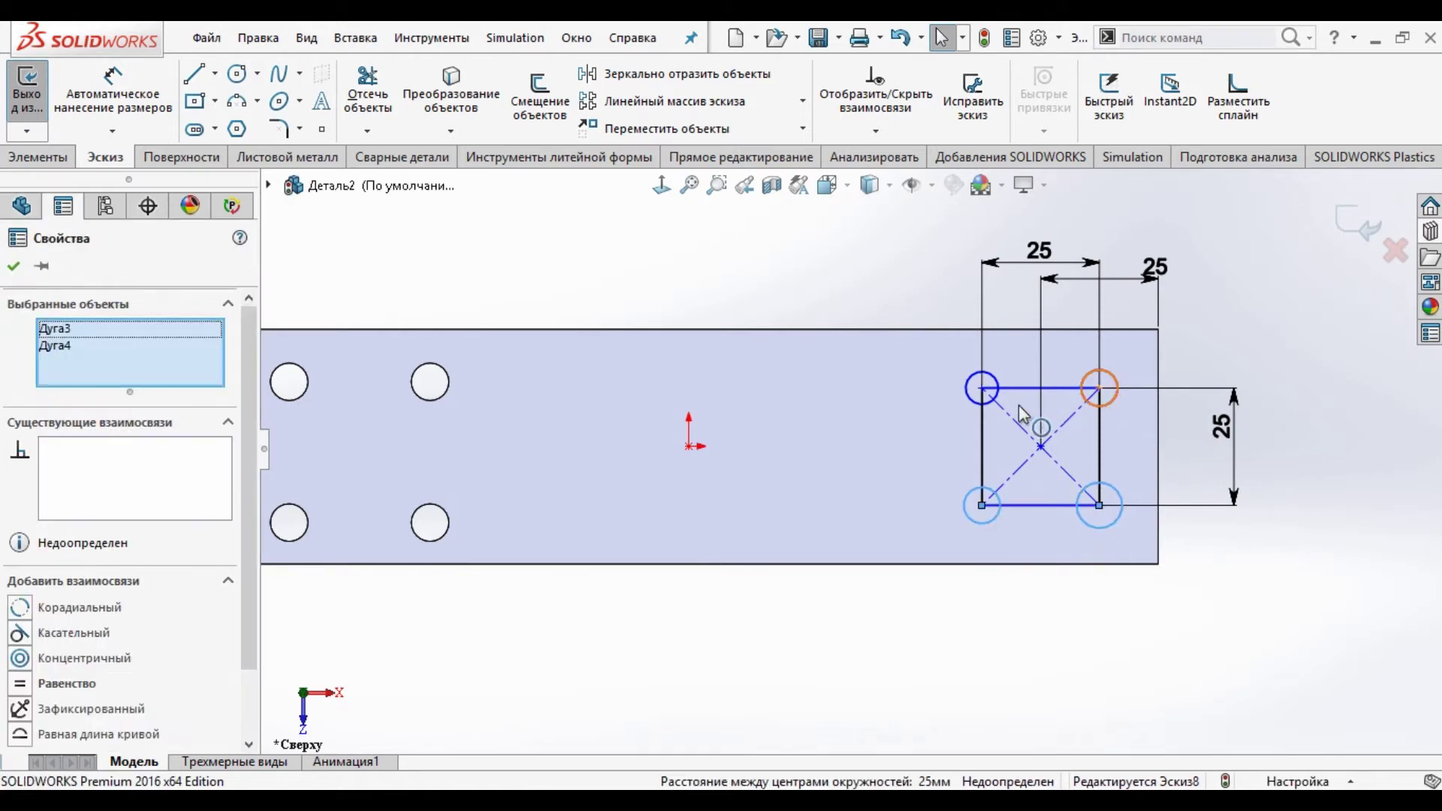
pyautogui.keyDown('ctrl'); pyautogui.click(994, 401); pyautogui.keyUp('ctrl')
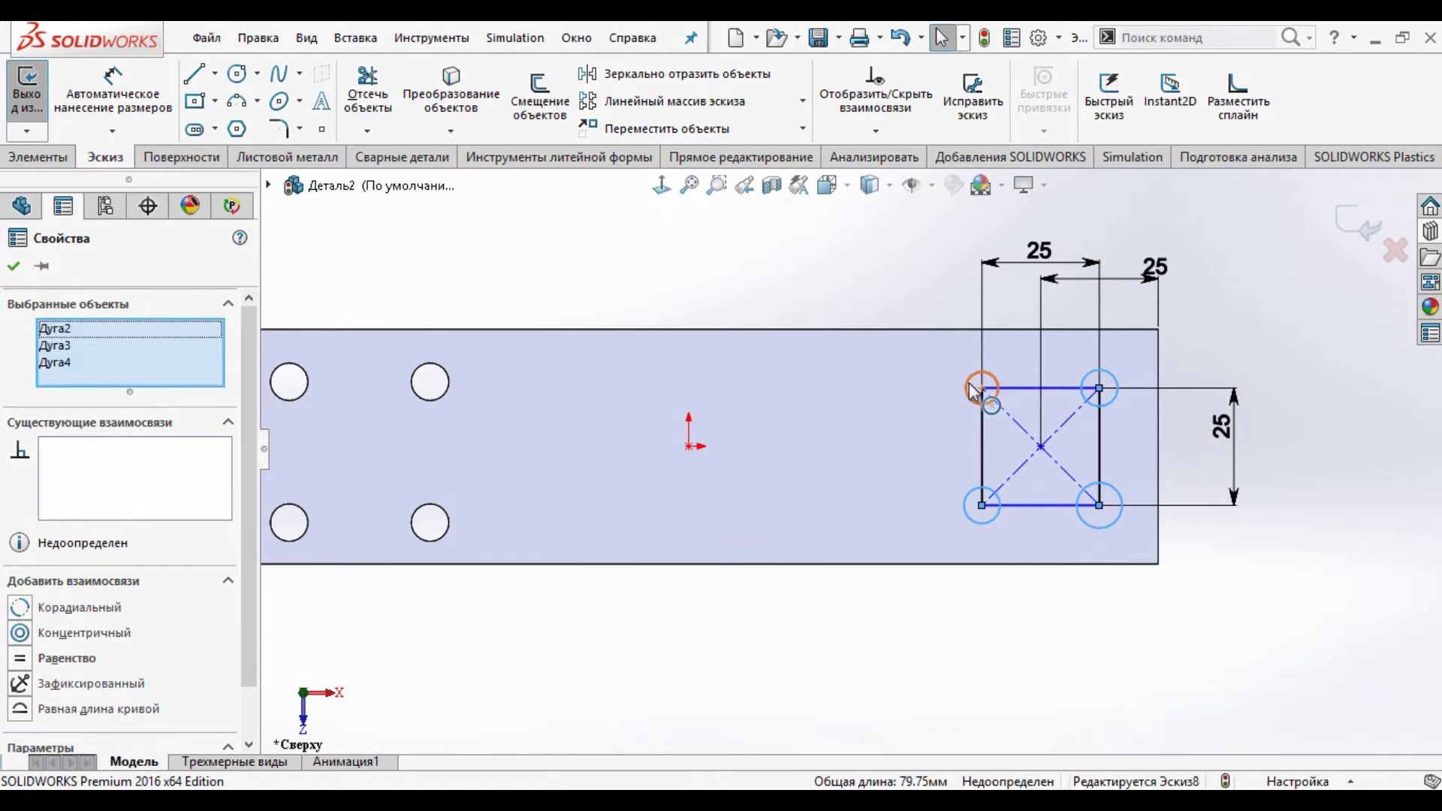
pyautogui.keyDown('ctrl'); pyautogui.click(974, 391); pyautogui.keyUp('ctrl')
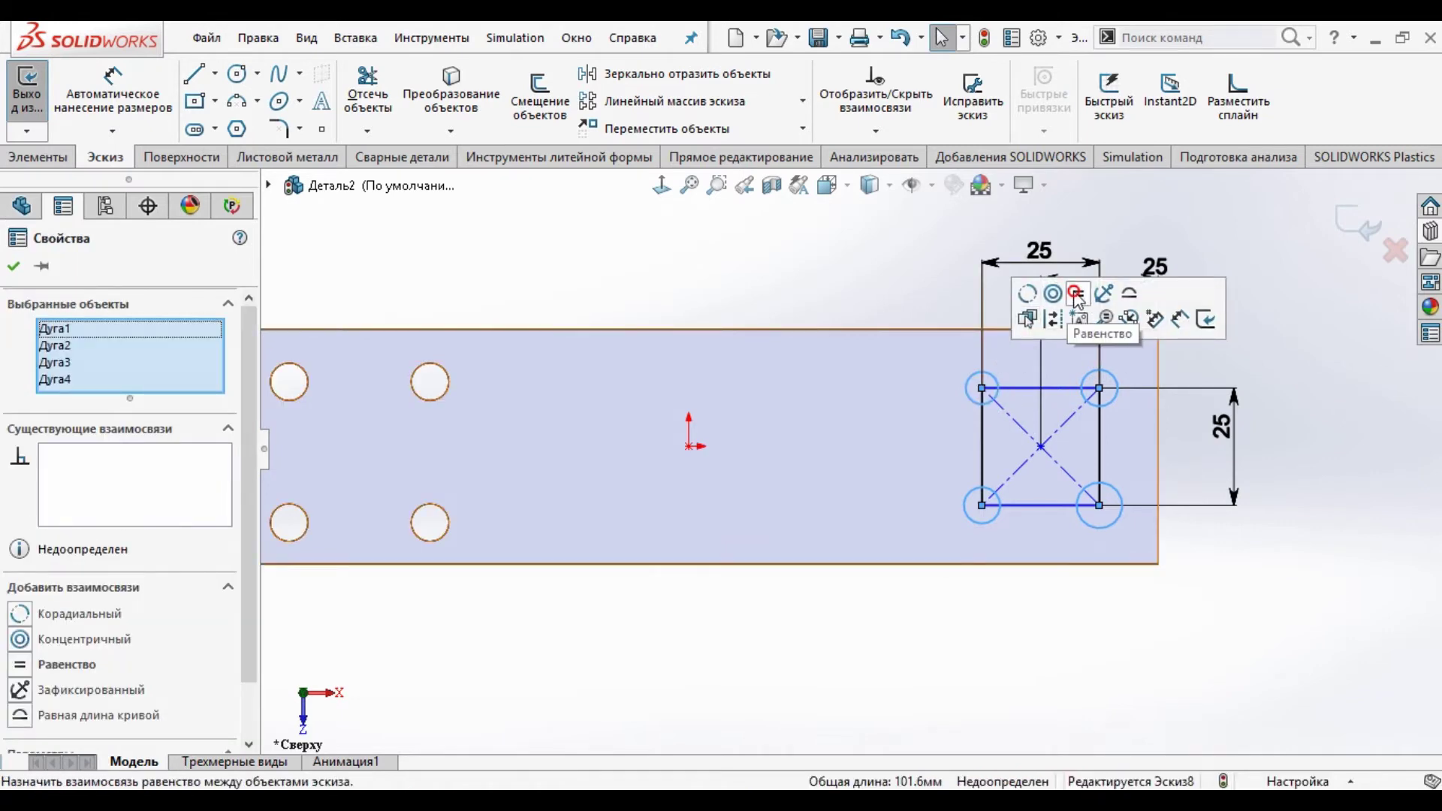
pyautogui.click(1077, 294)
pyautogui.press('Escape')
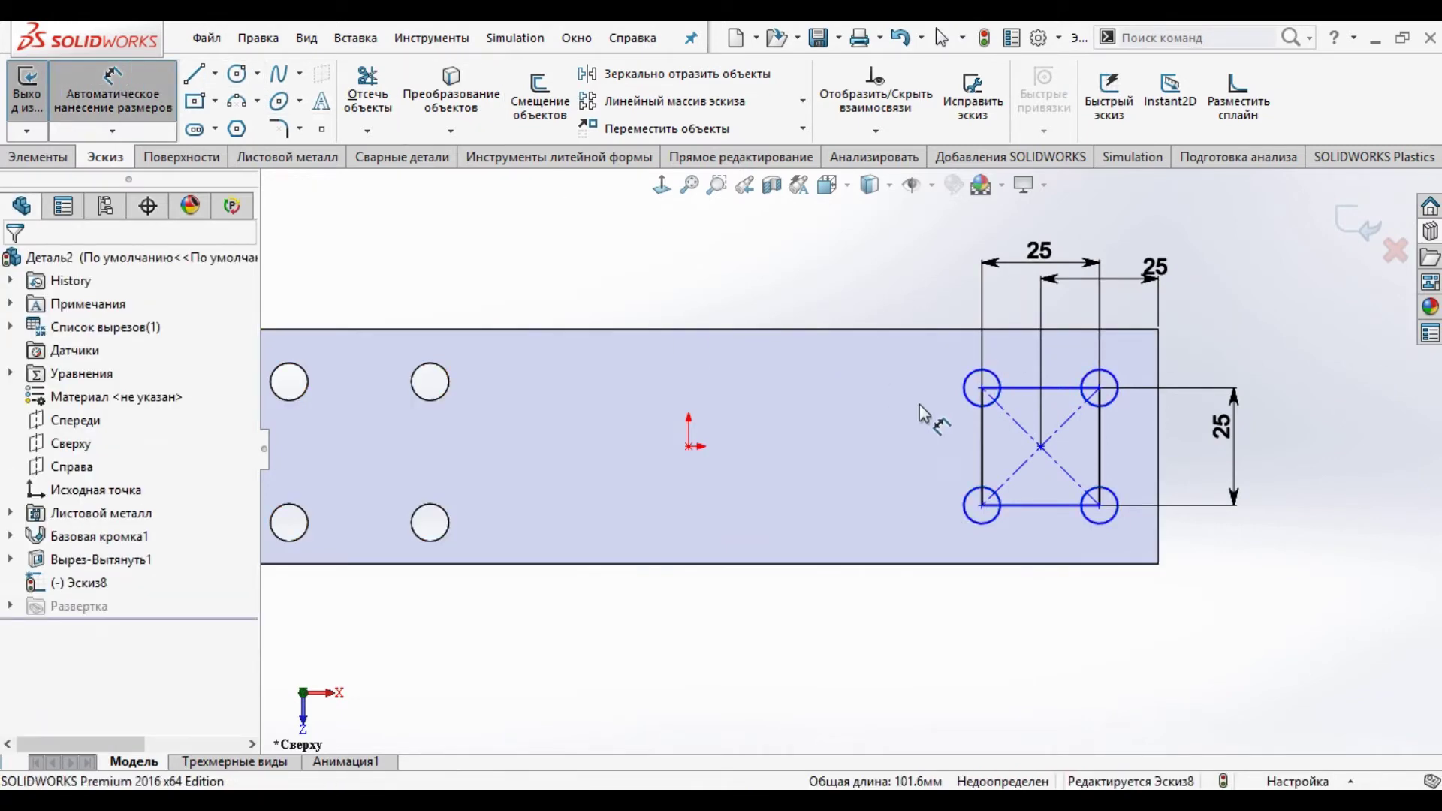
pyautogui.click(1111, 401)
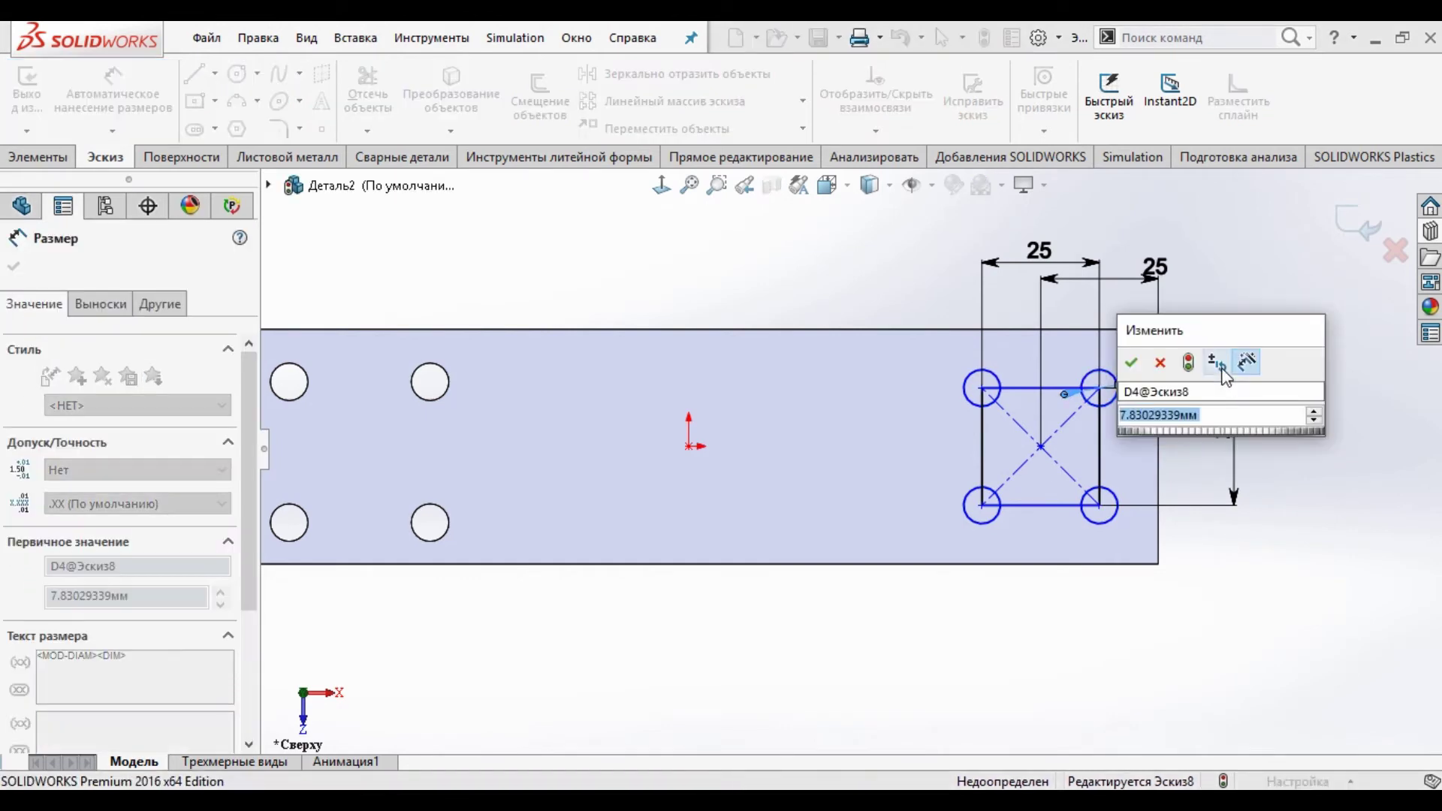
pyautogui.press('Return')
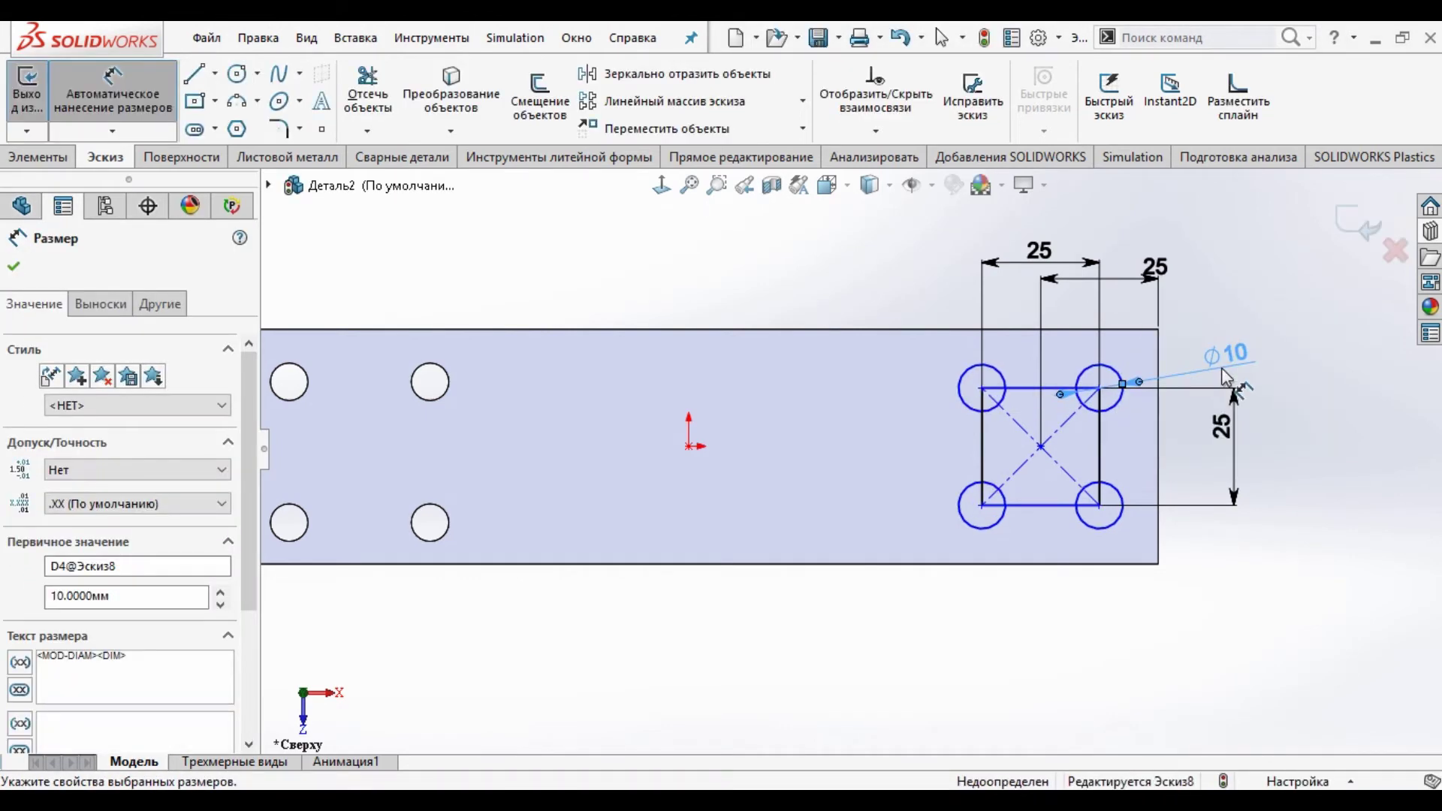
# Step: Start an extruded cut from the sketch and choose the large regions of the two upper circles as contours
pyautogui.click(38, 157)
pyautogui.click(549, 101)
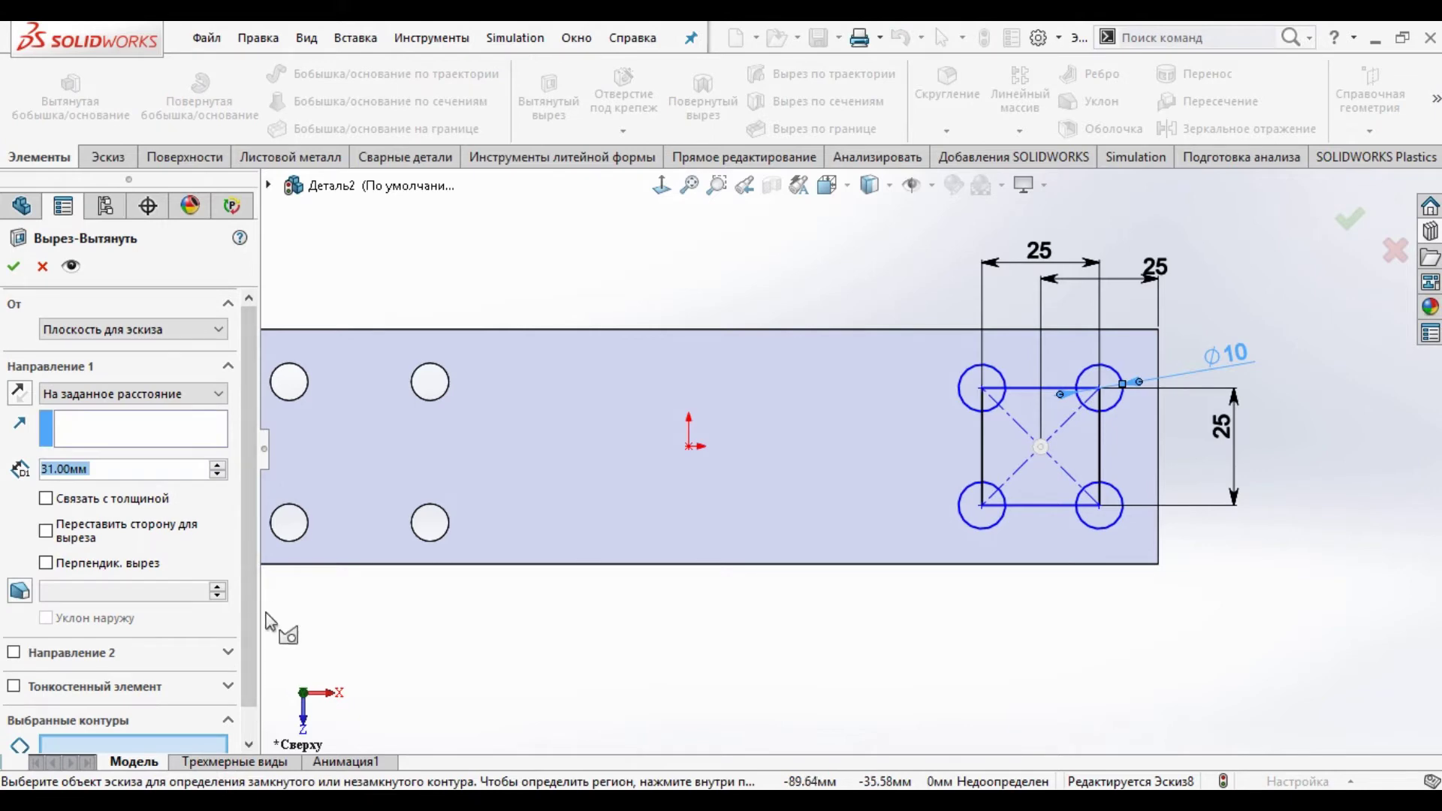
pyautogui.moveTo(260, 612); pyautogui.dragTo(231, 616)
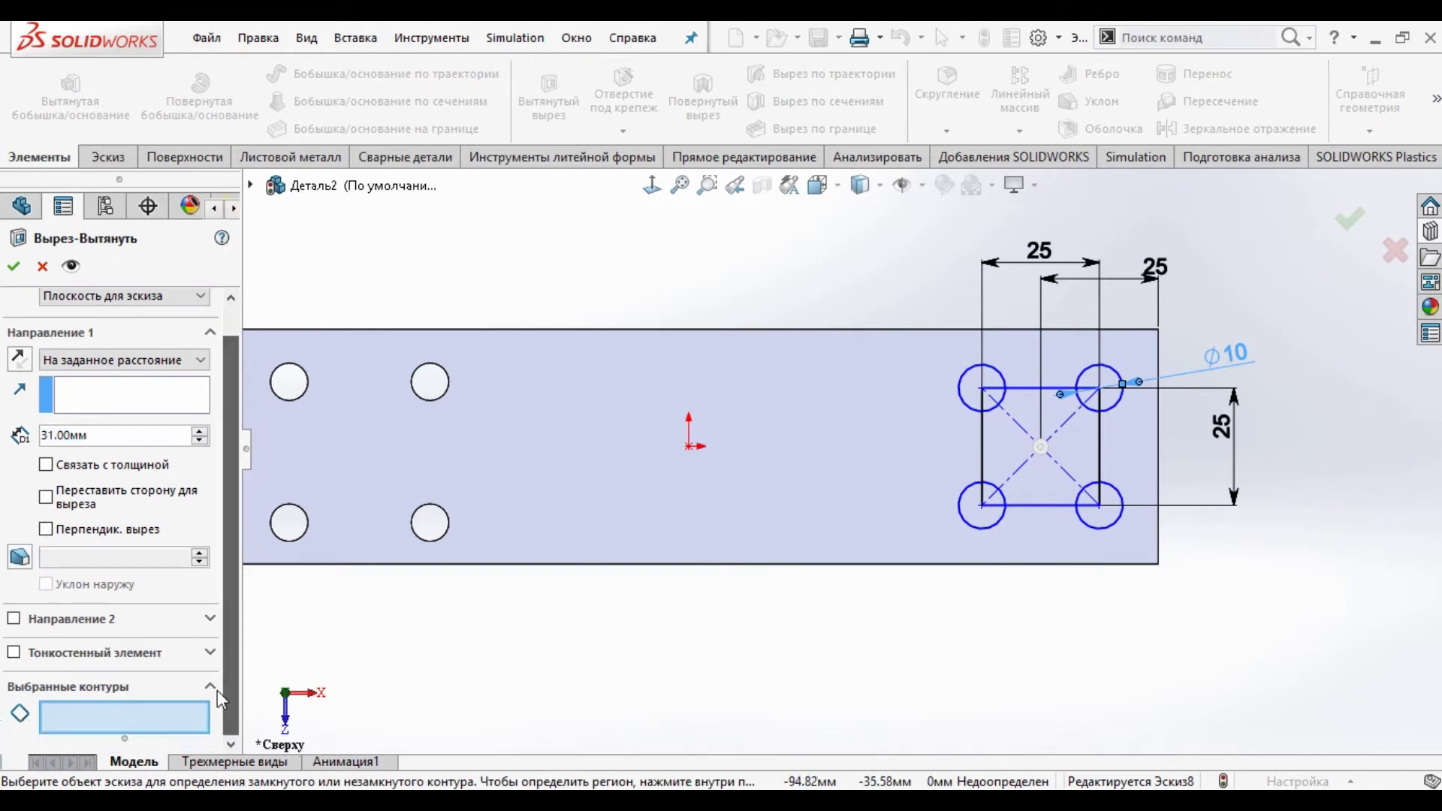
pyautogui.click(976, 384)
pyautogui.scroll(-1, 1110, 388)
pyautogui.scroll(-1, 1110, 388)
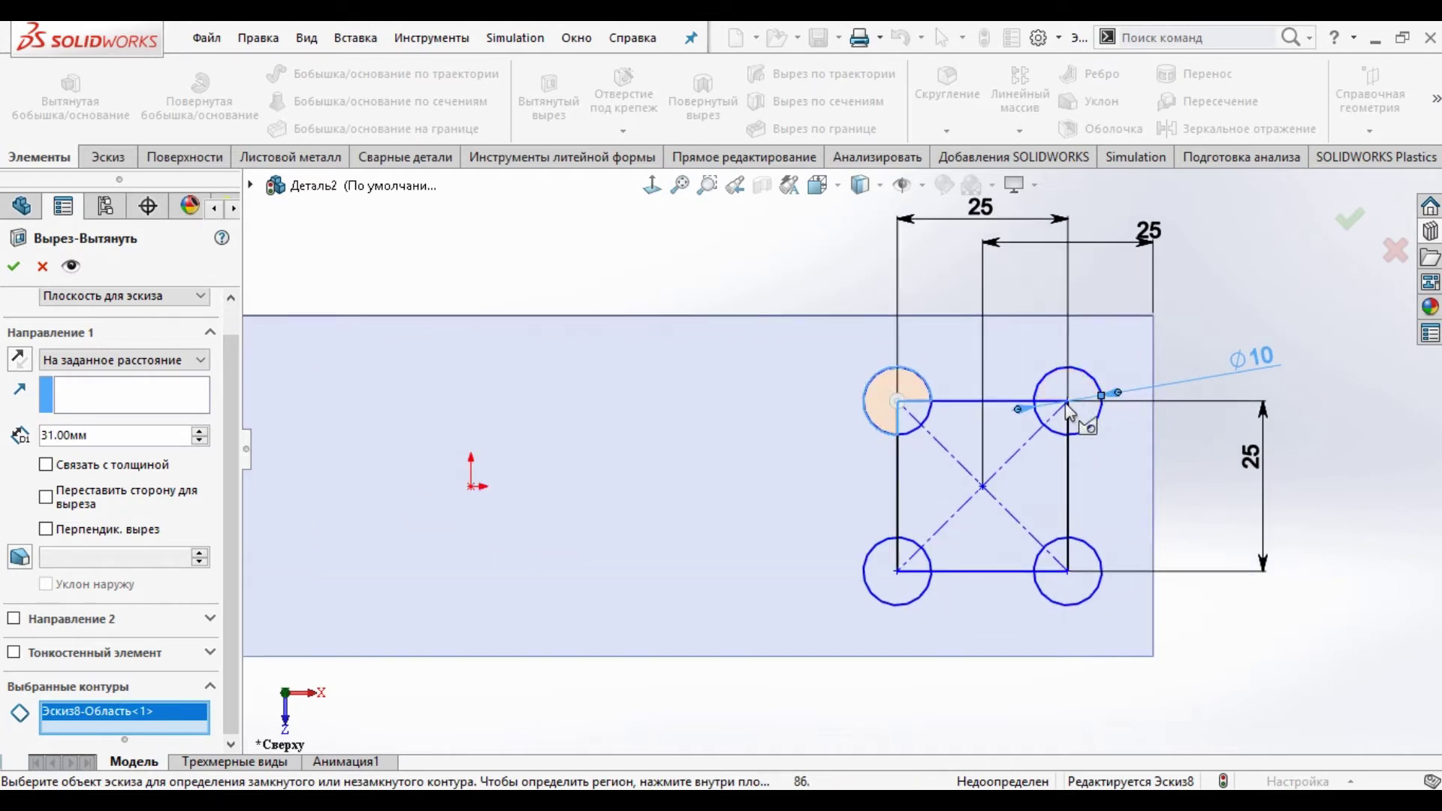
pyautogui.click(1095, 399)
pyautogui.scroll(-2, 1055, 425)
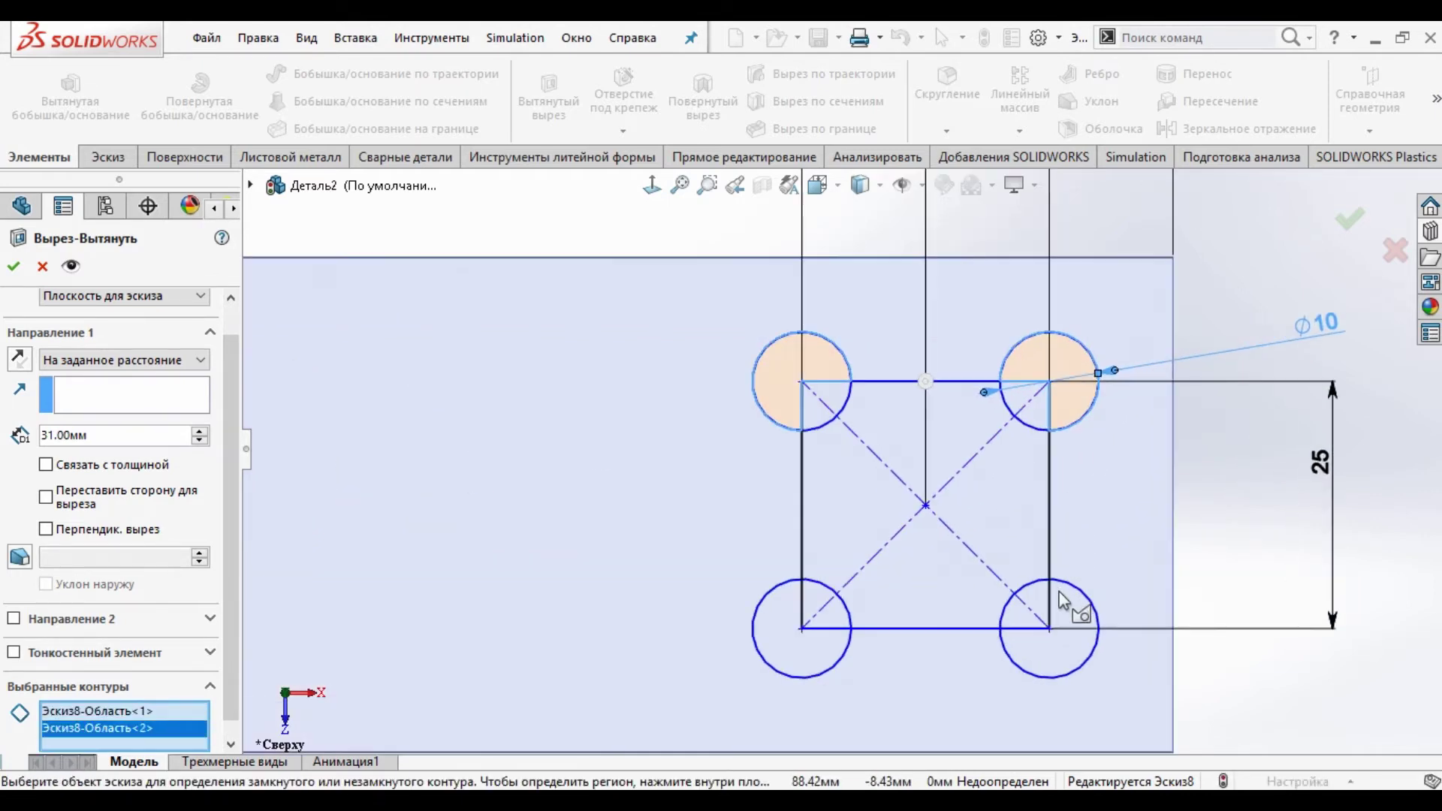
# Step: Add the remaining regions of all four circles to the contours and complete the 31 mm deep cut
pyautogui.click(1046, 603)
pyautogui.click(1043, 595)
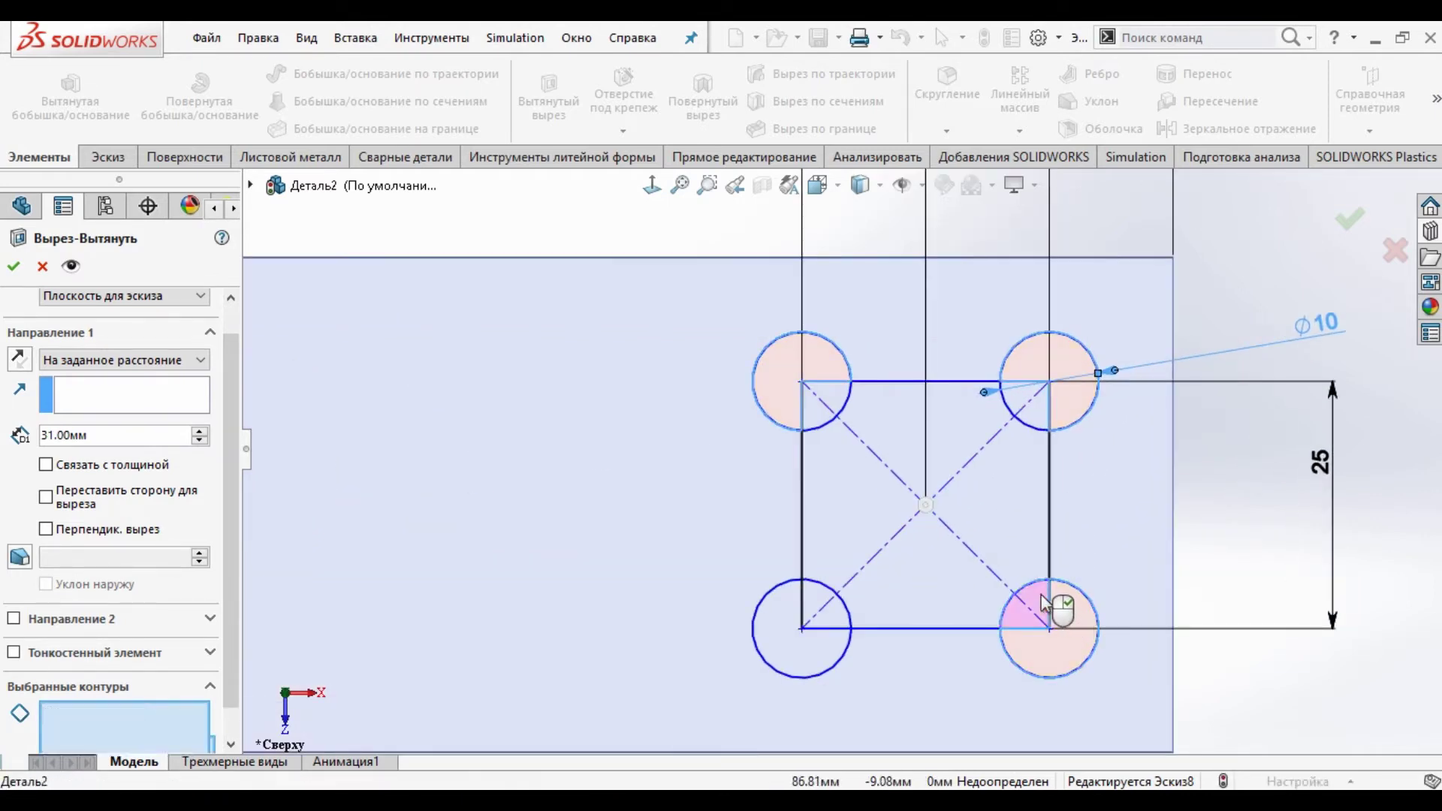
pyautogui.click(1043, 409)
pyautogui.click(824, 407)
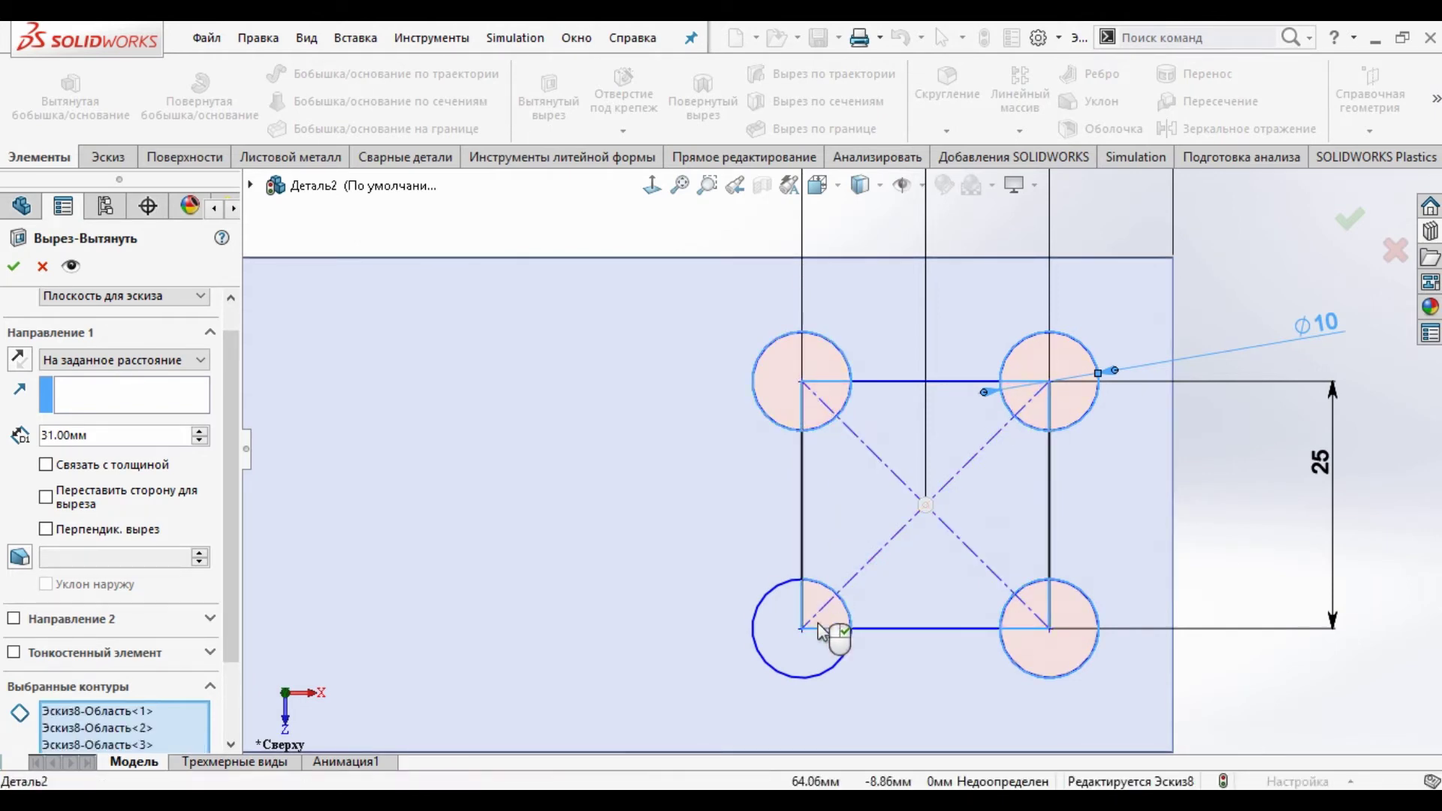
pyautogui.click(787, 607)
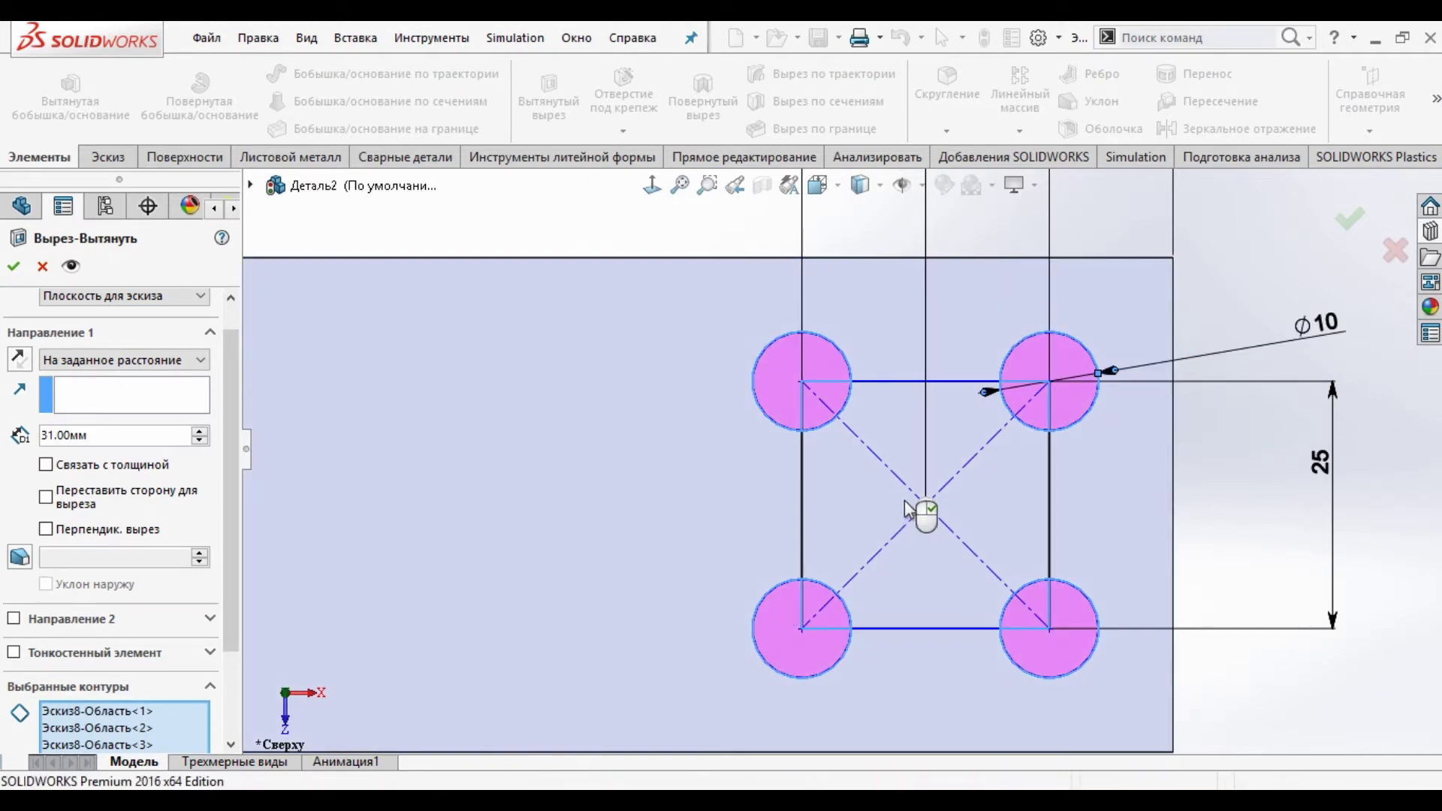
pyautogui.rightClick(905, 503)
# Step: Inspect the plate and its two four-hole patterns from an angled view
pyautogui.scroll(4, 906, 500)
pyautogui.scroll(2, 906, 496)
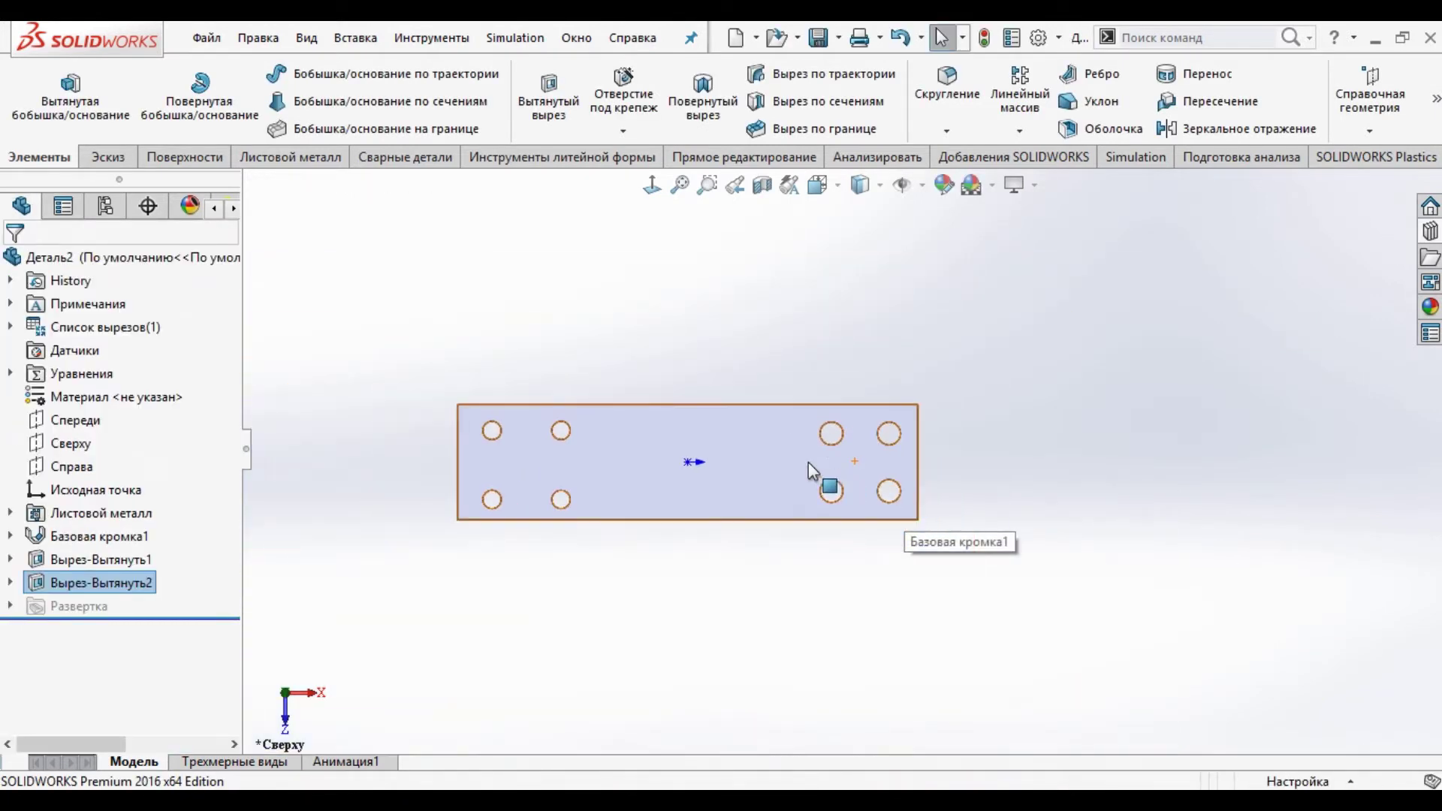
pyautogui.scroll(-3, 808, 462)
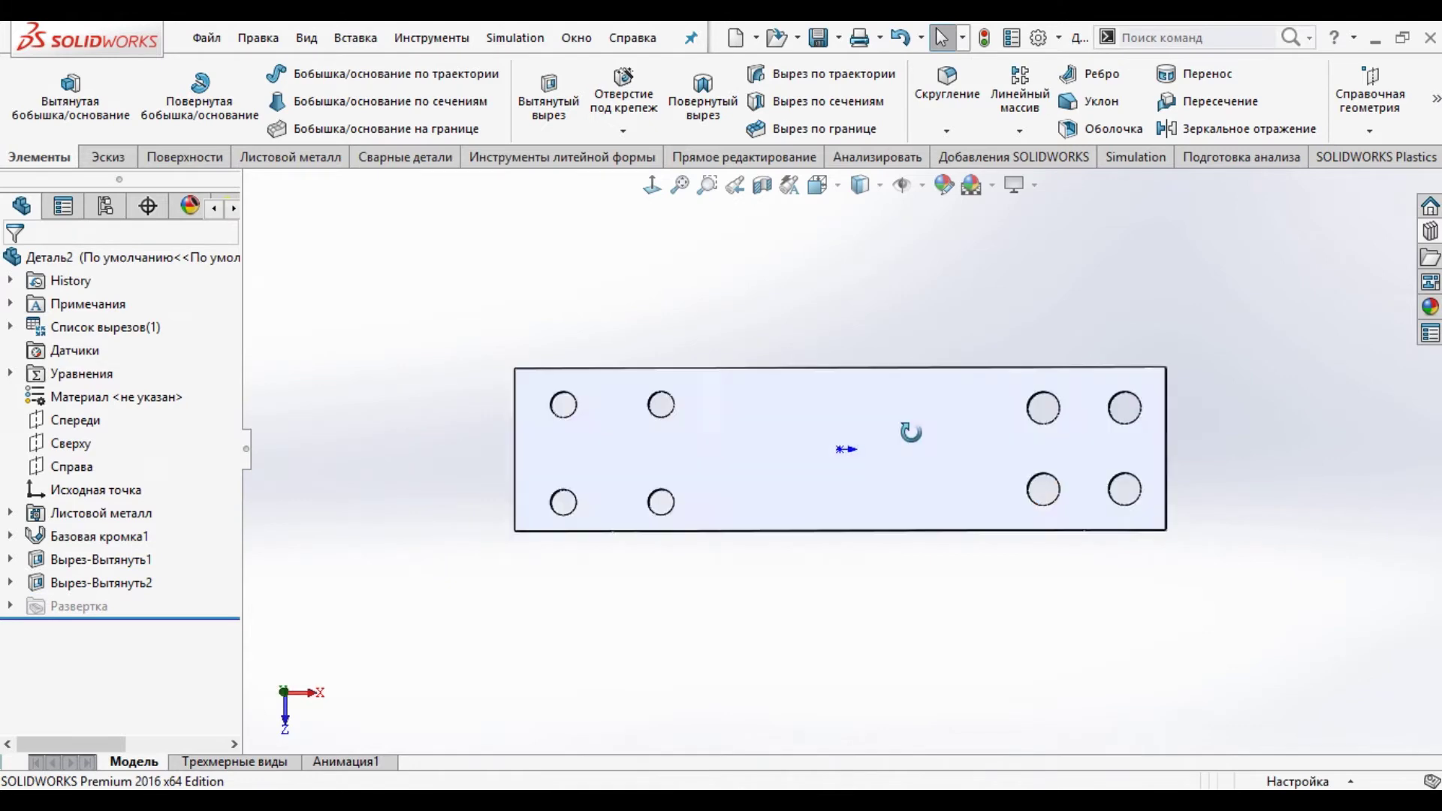
pyautogui.moveTo(922, 461); pyautogui.dragTo(874, 459, button='middle')
pyautogui.scroll(2, 876, 458)
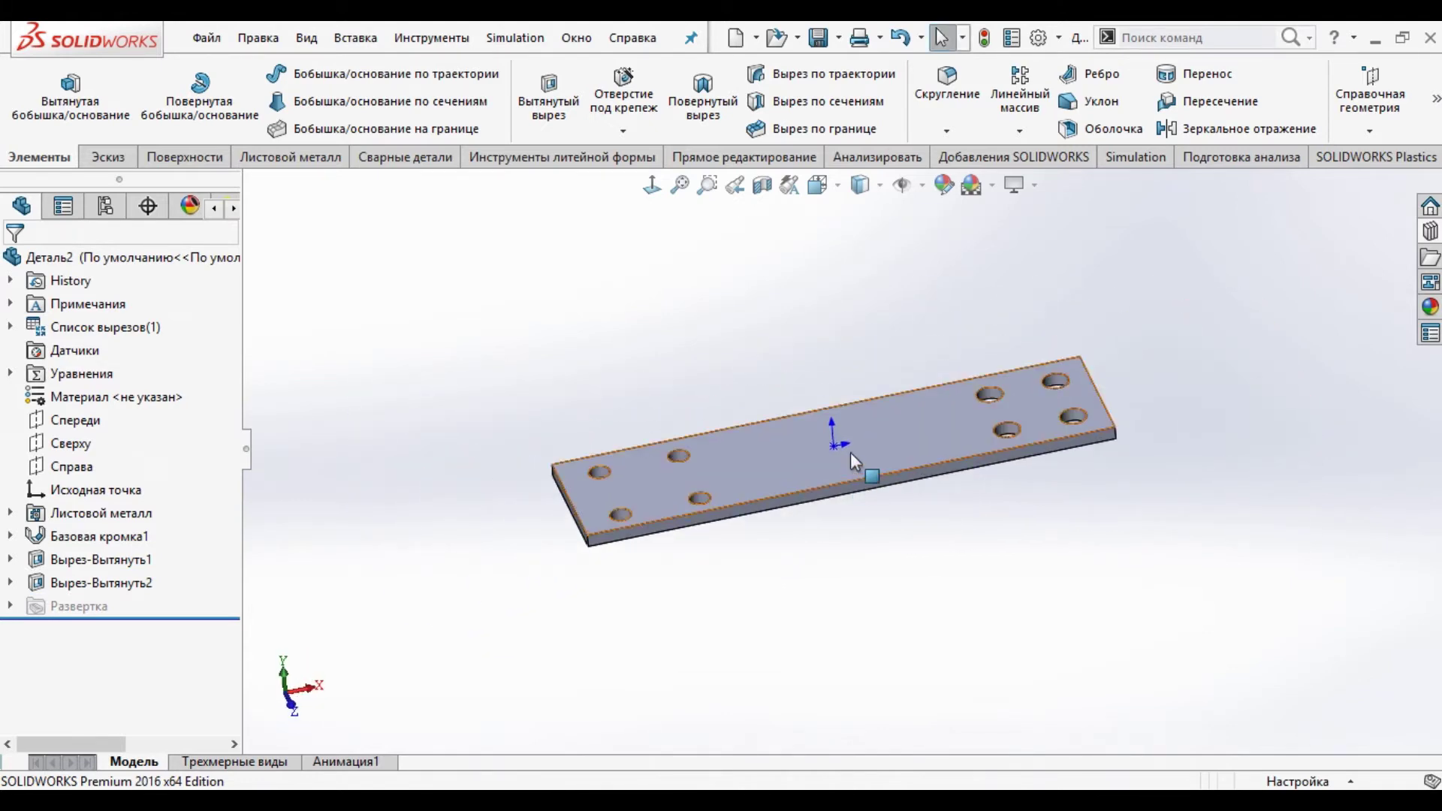
pyautogui.scroll(-2, 916, 445)
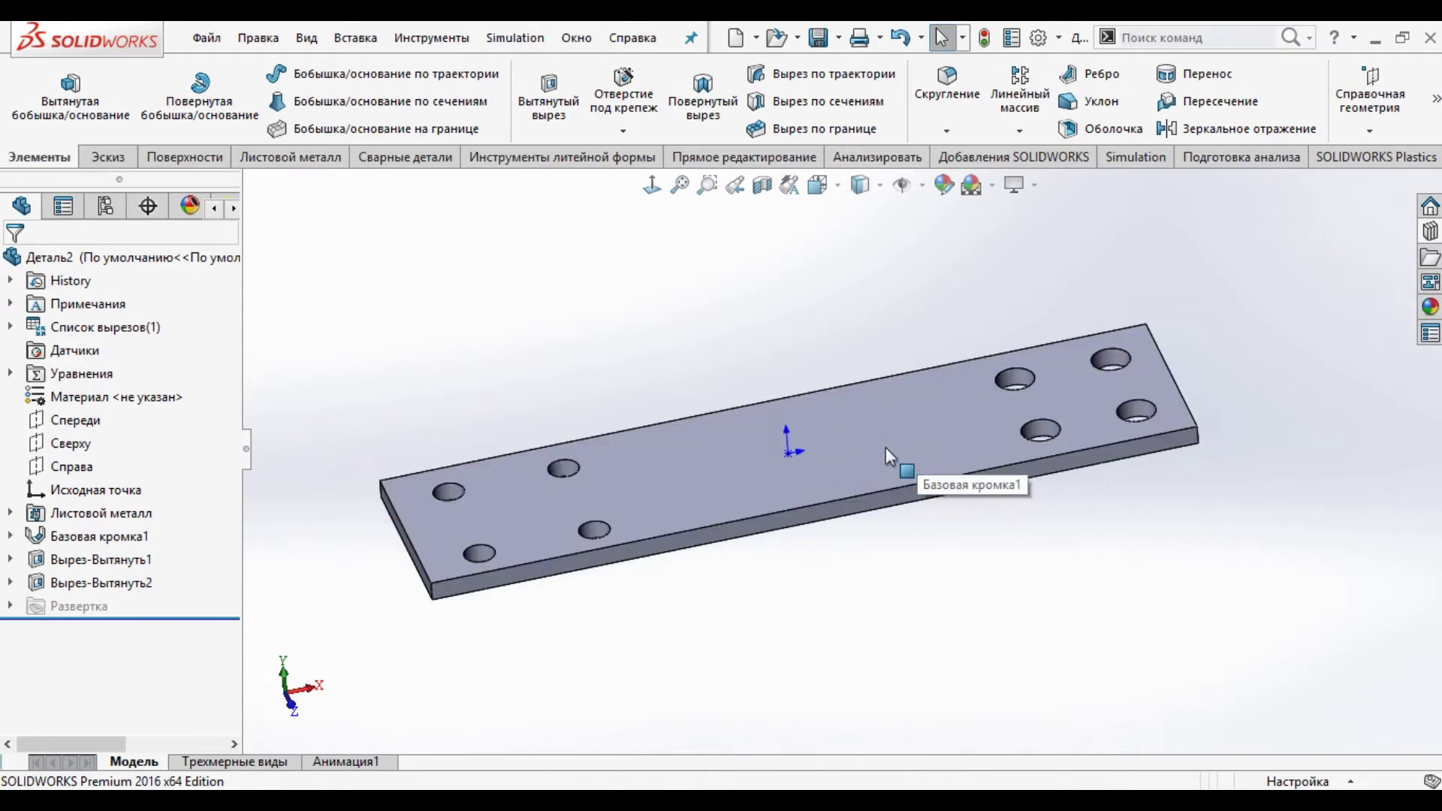
pyautogui.scroll(2, 879, 481)
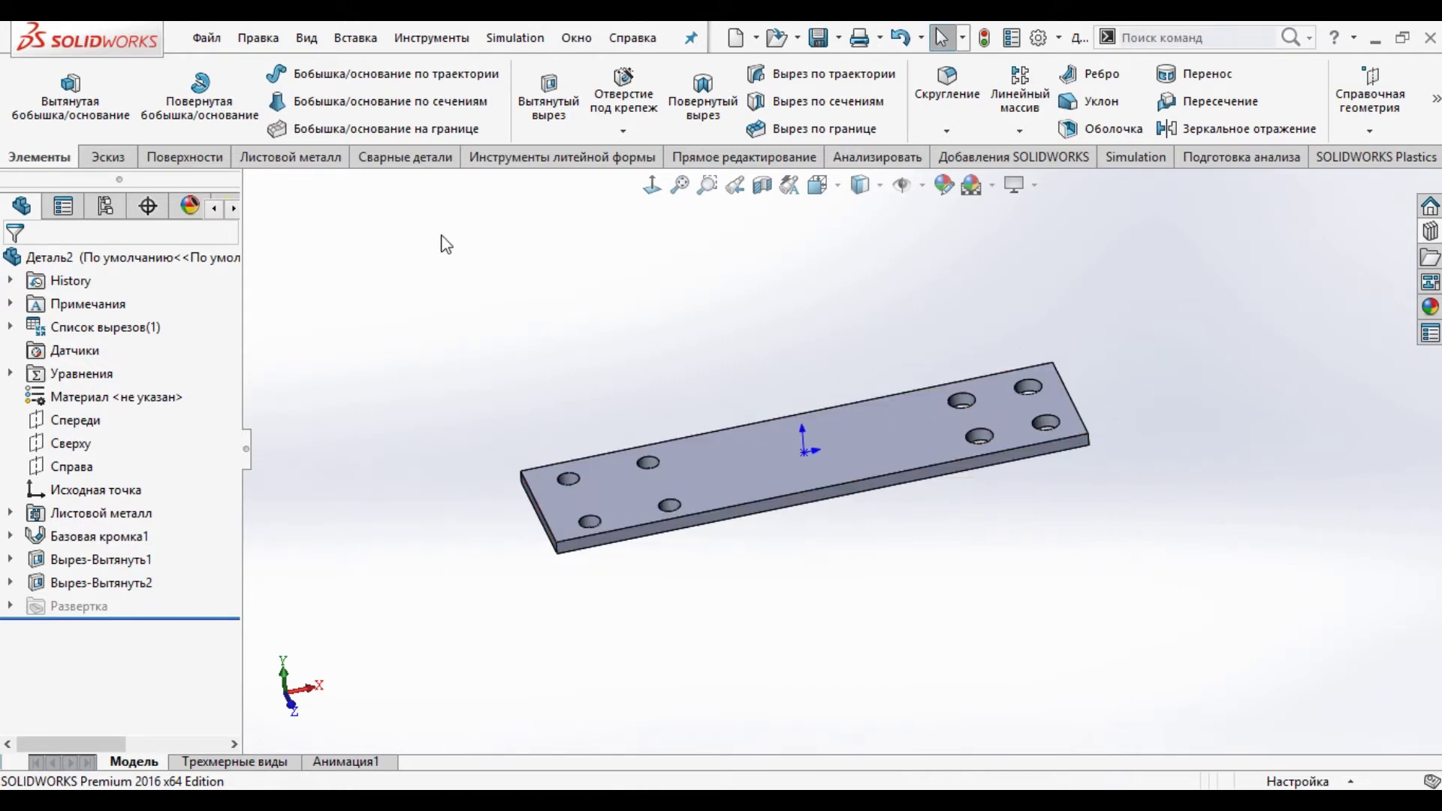
# Step: Start a sheet metal Jog on the plate's large face and sketch a vertical line about 85 mm long across it, between the left holes and the origin
pyautogui.click(316, 159)
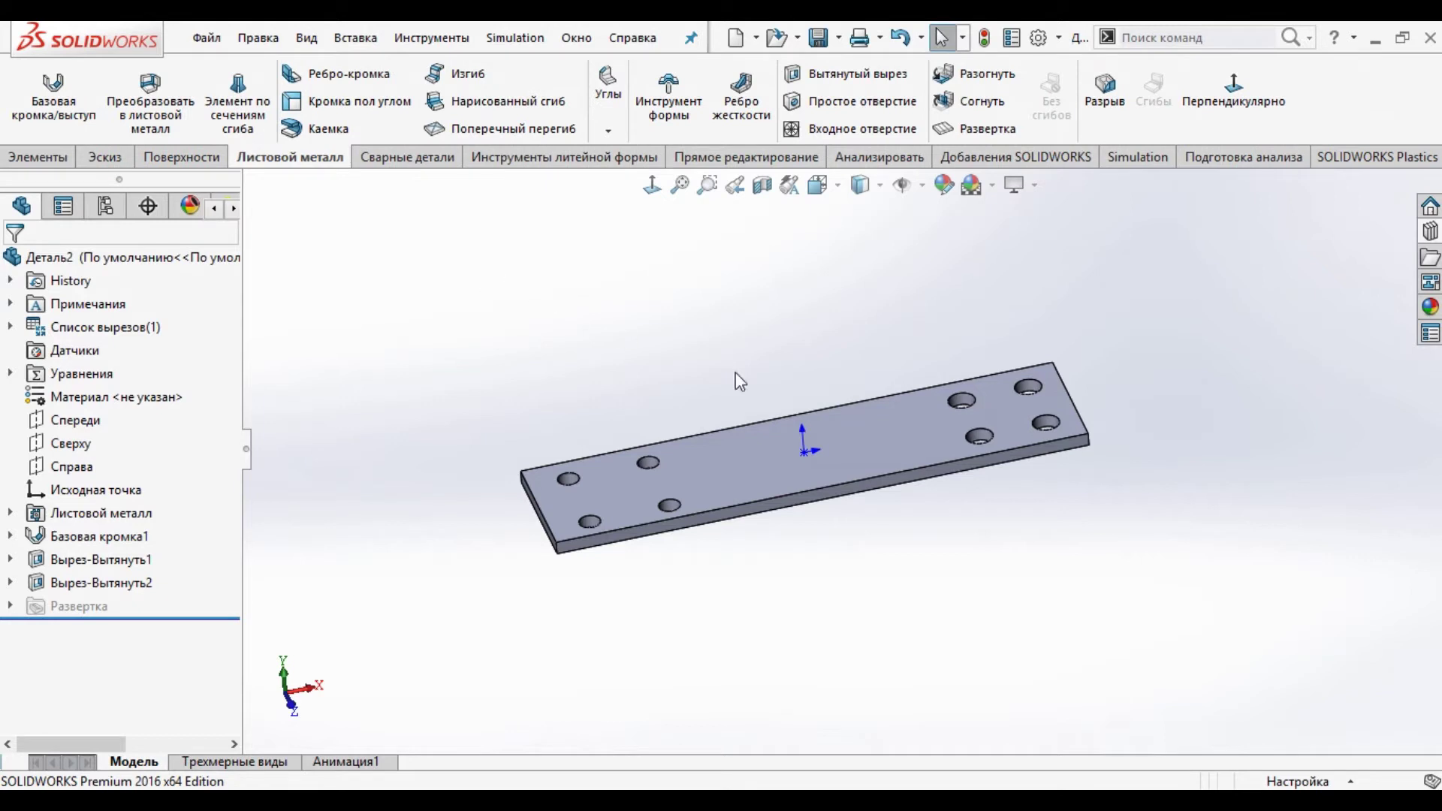
pyautogui.moveTo(799, 394); pyautogui.dragTo(827, 463, button='middle')
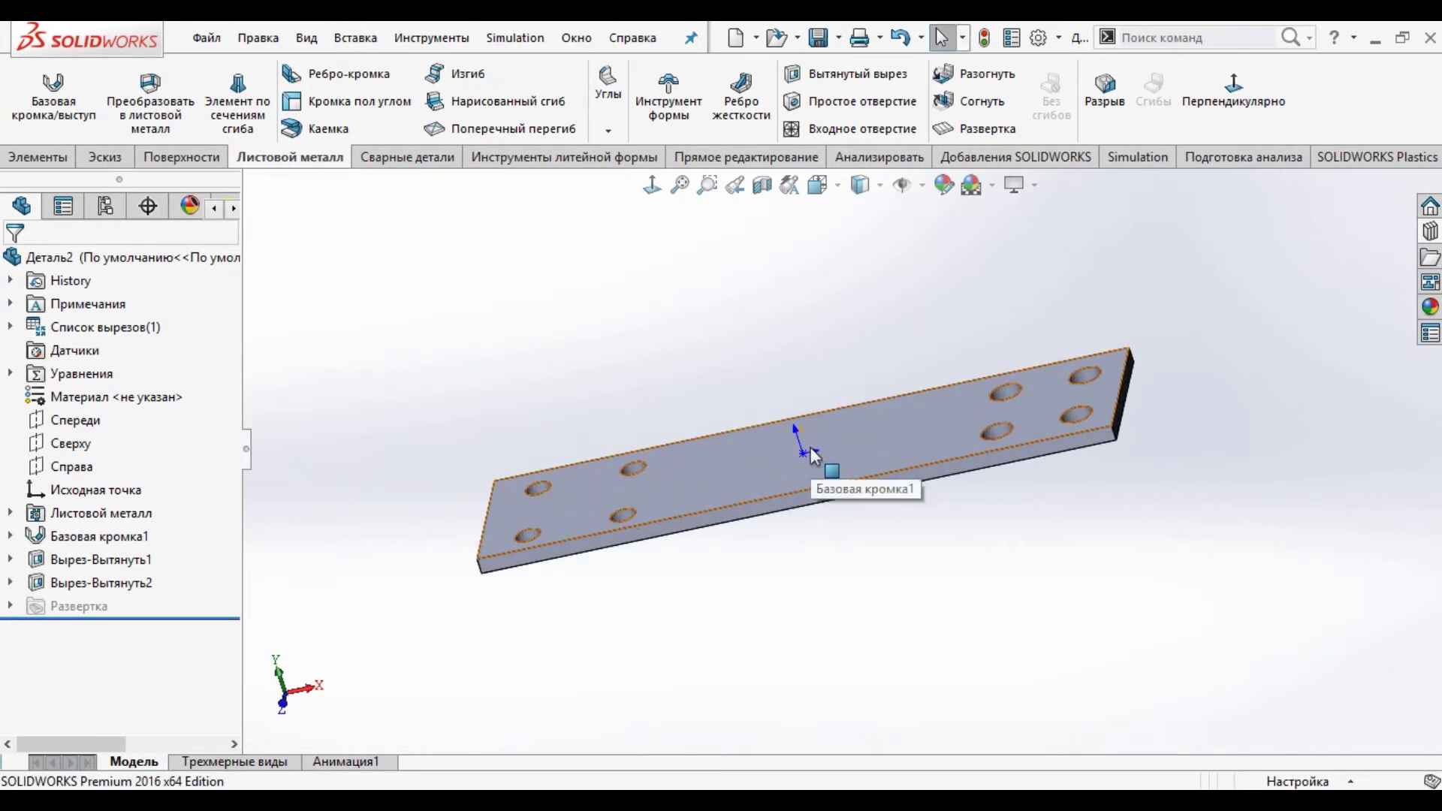
pyautogui.click(487, 88)
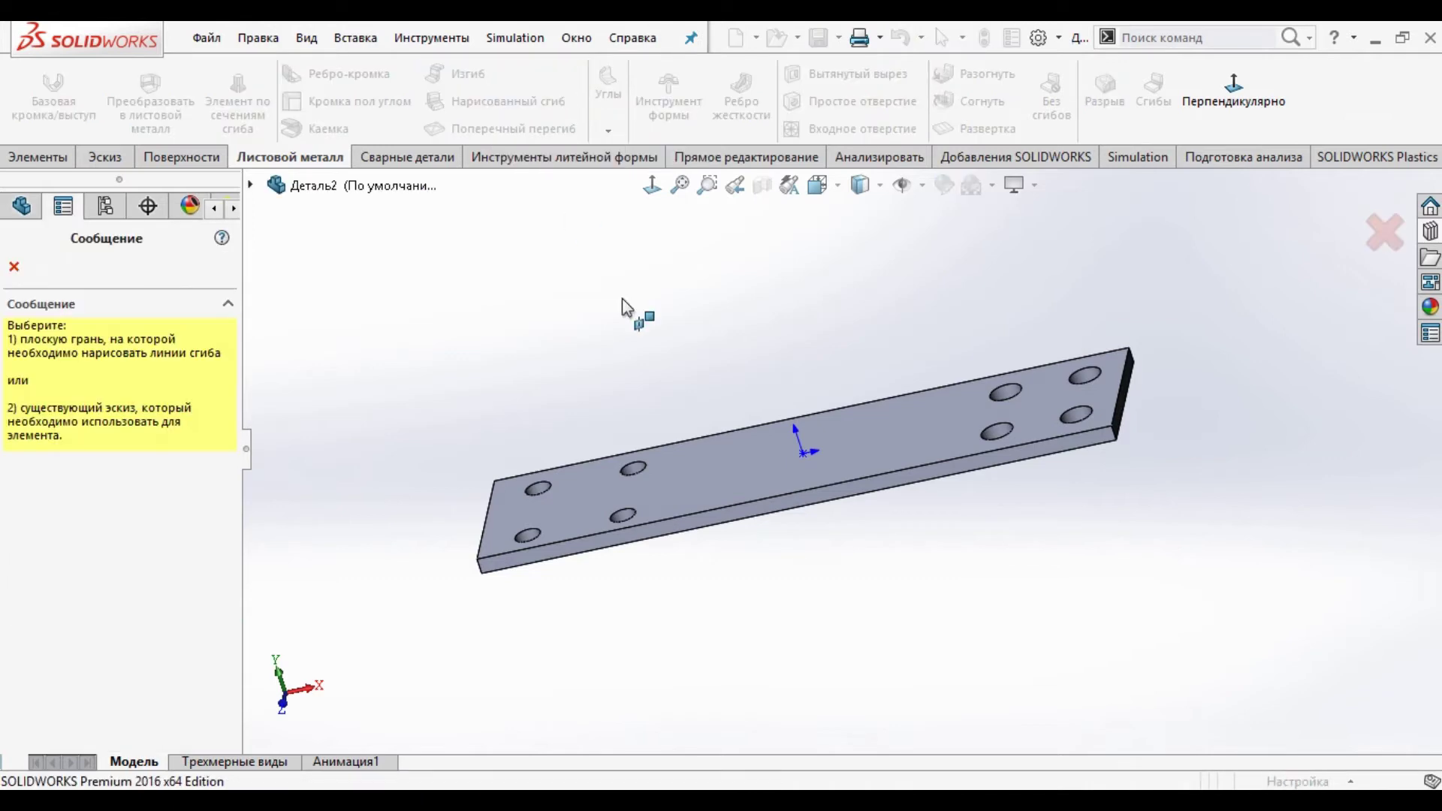
pyautogui.click(740, 455)
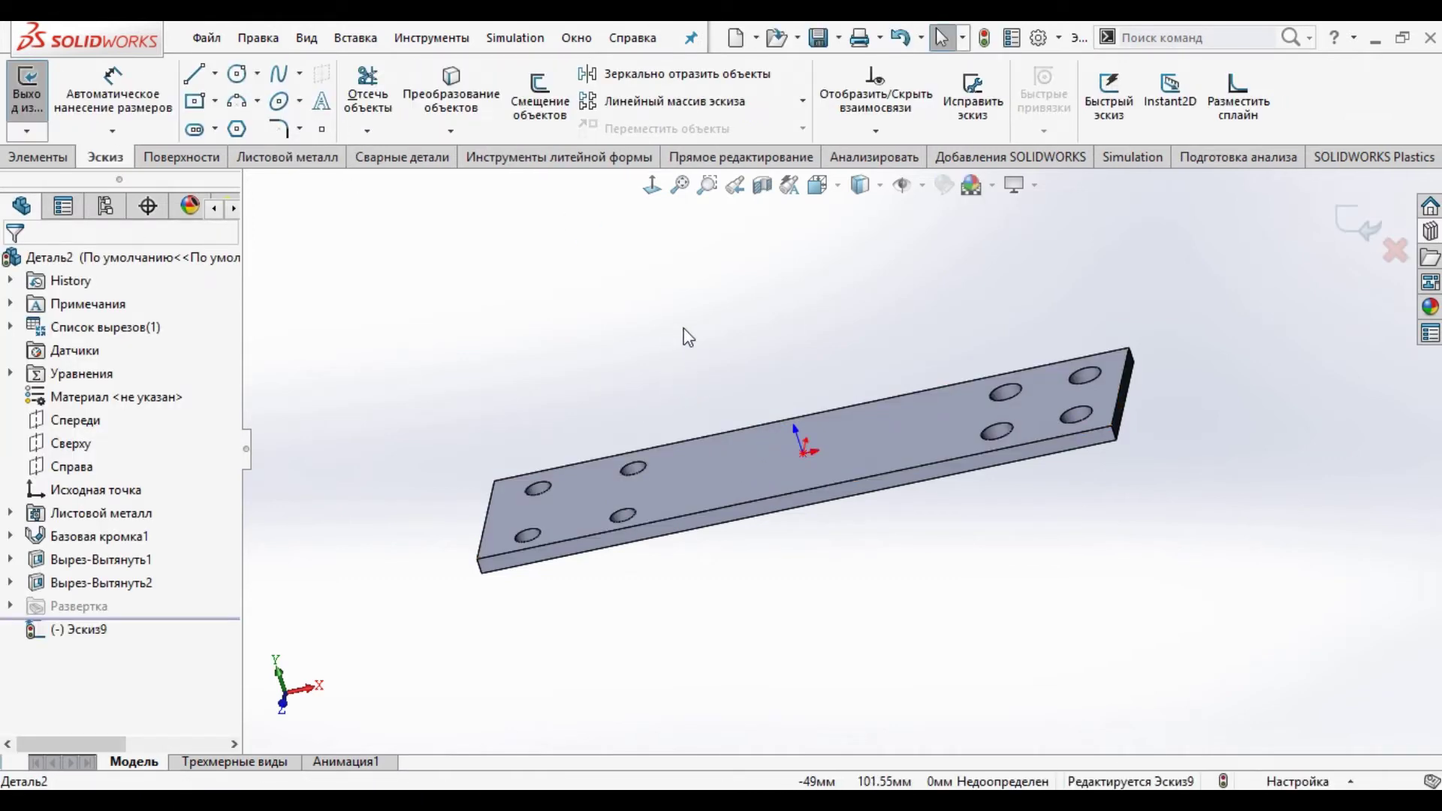
pyautogui.hotkey('ctrl', '8')
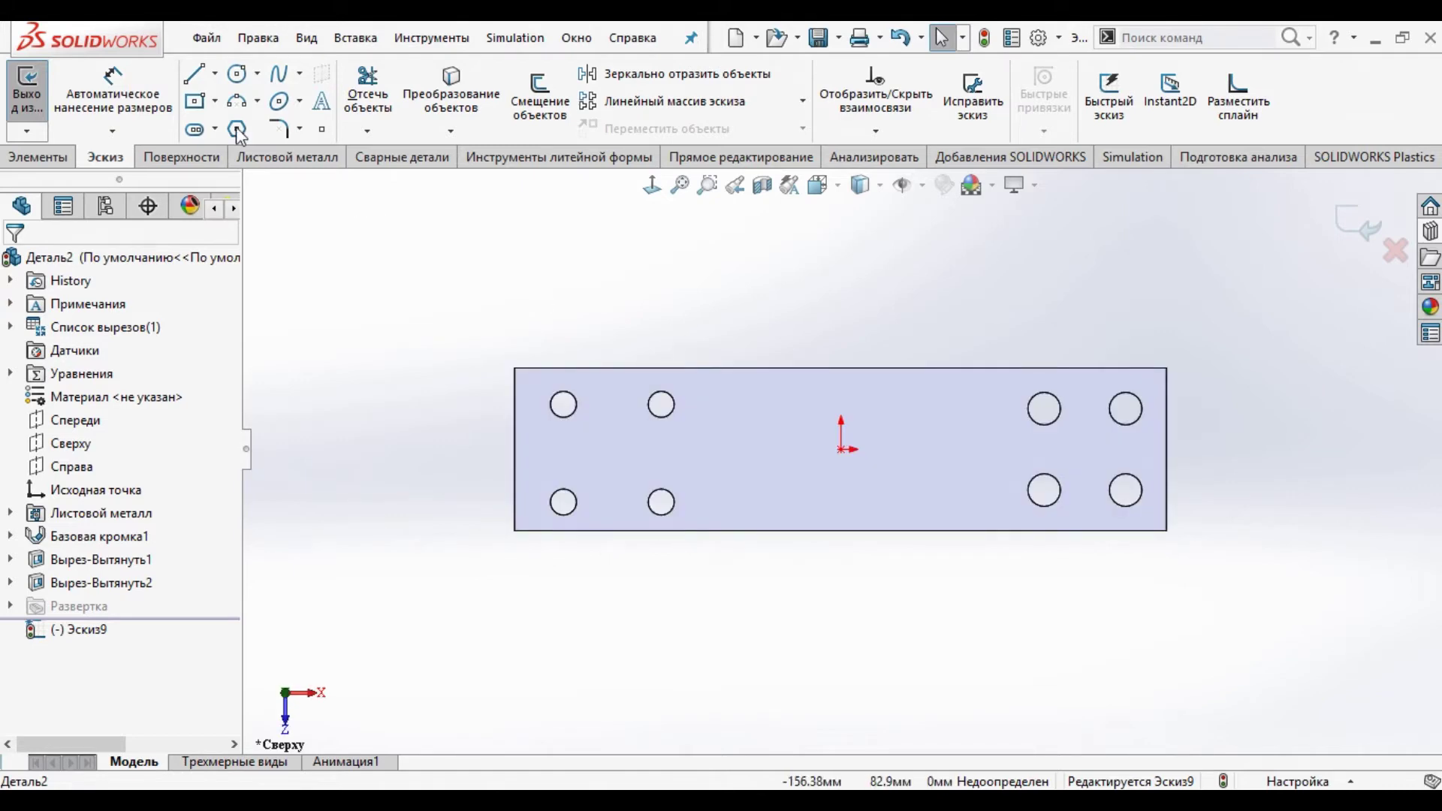
pyautogui.click(190, 76)
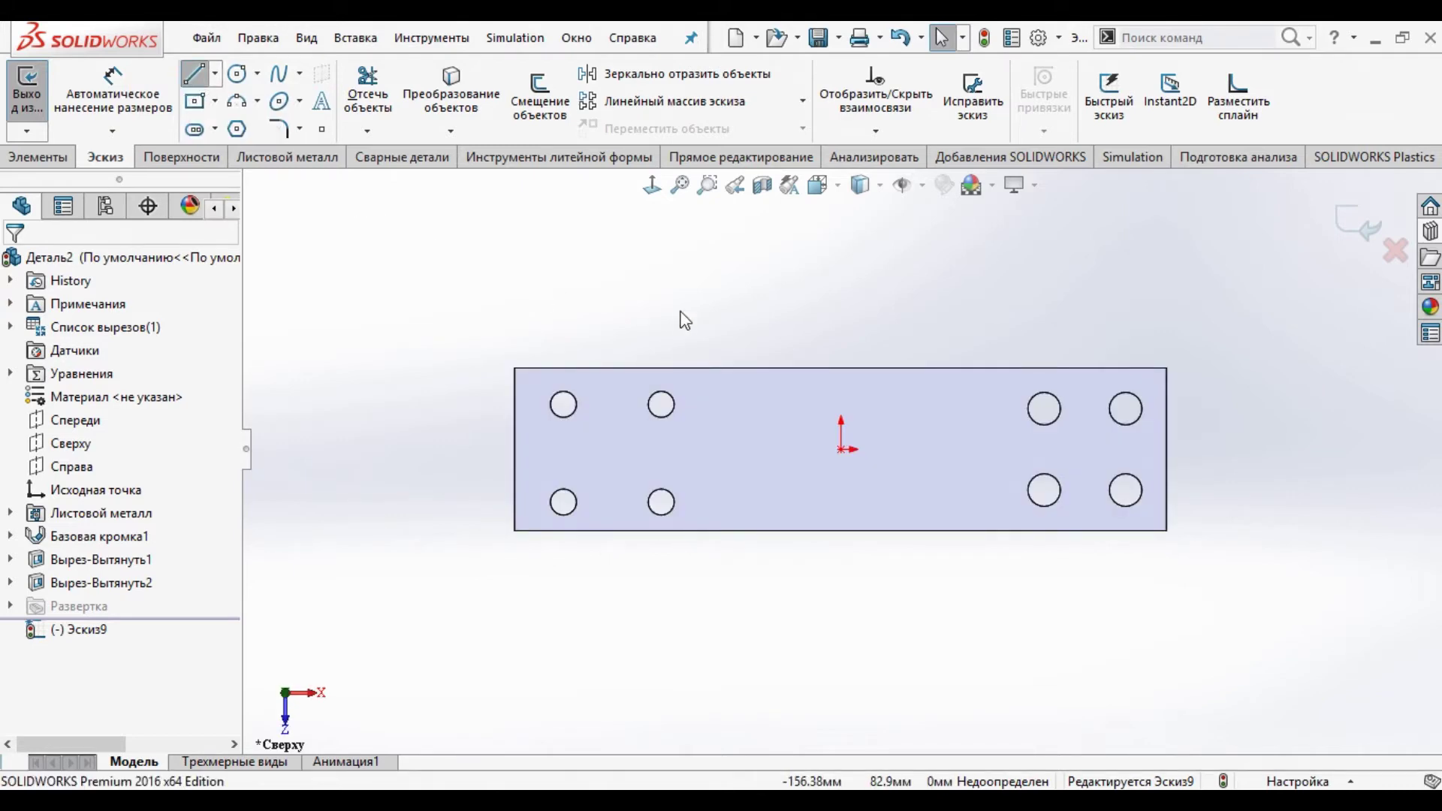
pyautogui.click(743, 315)
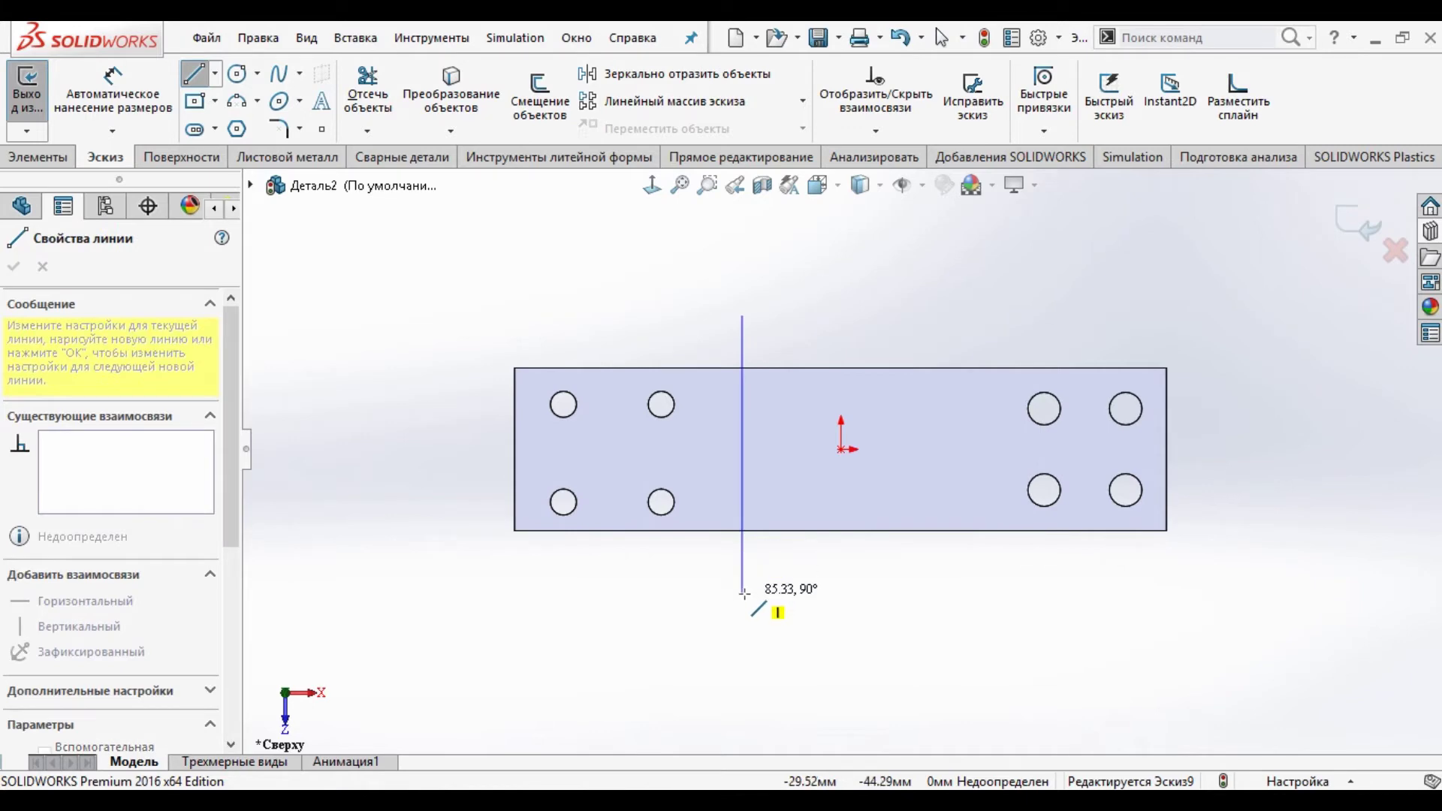
pyautogui.click(744, 593)
pyautogui.rightClick(743, 593)
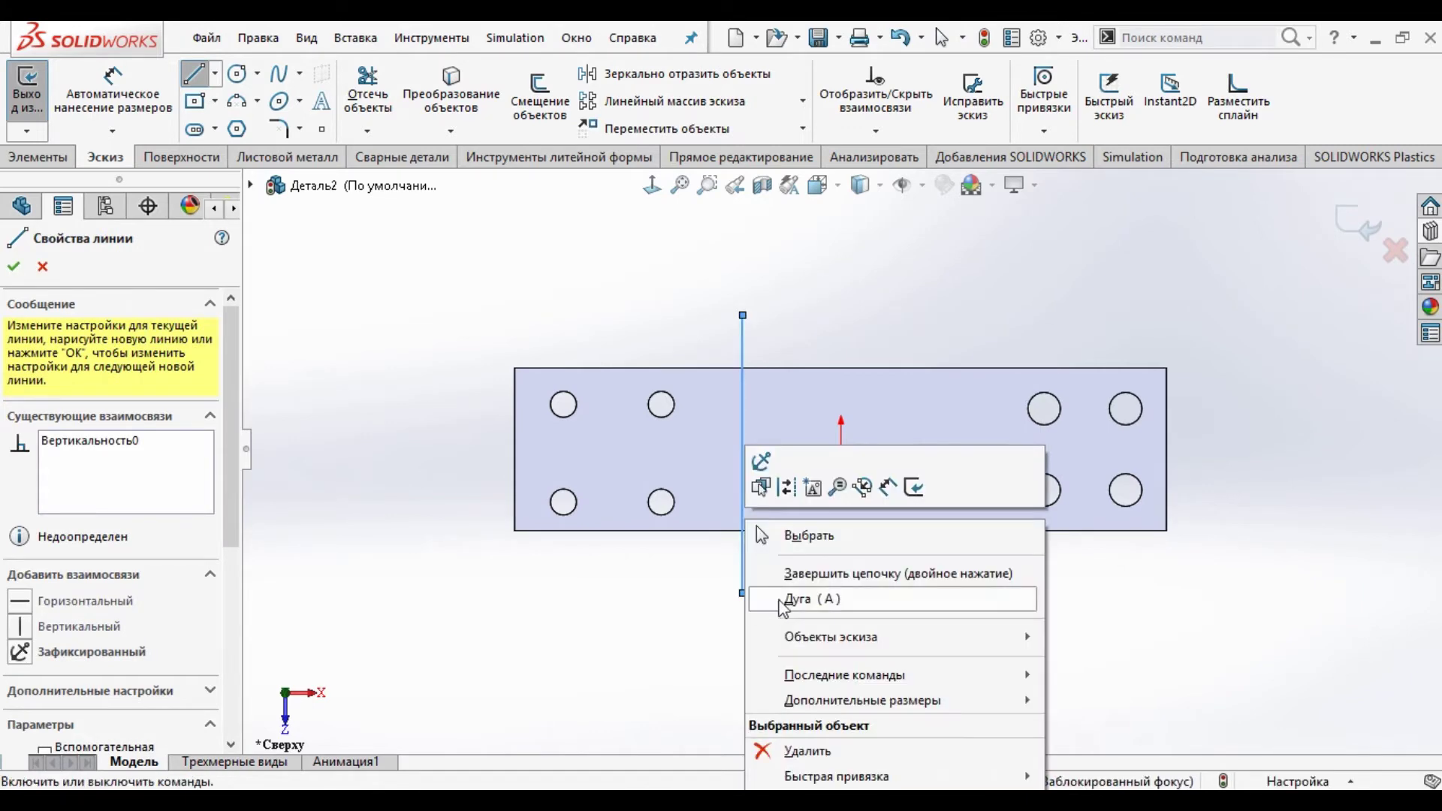
pyautogui.click(811, 541)
# Step: Dimension the distance from the plate's left edge to the vertical bend line as 70 mm
pyautogui.click(112, 93)
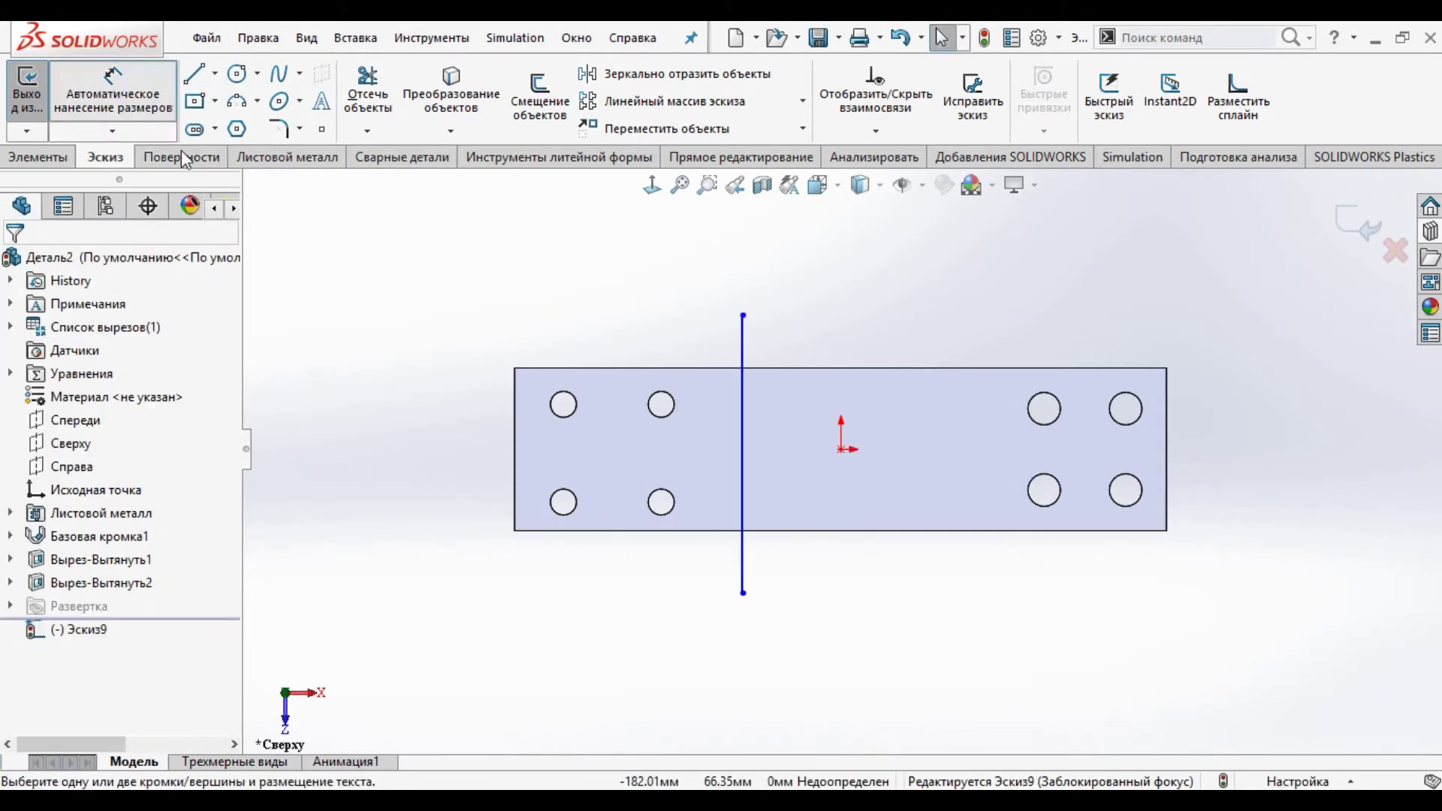
pyautogui.click(515, 421)
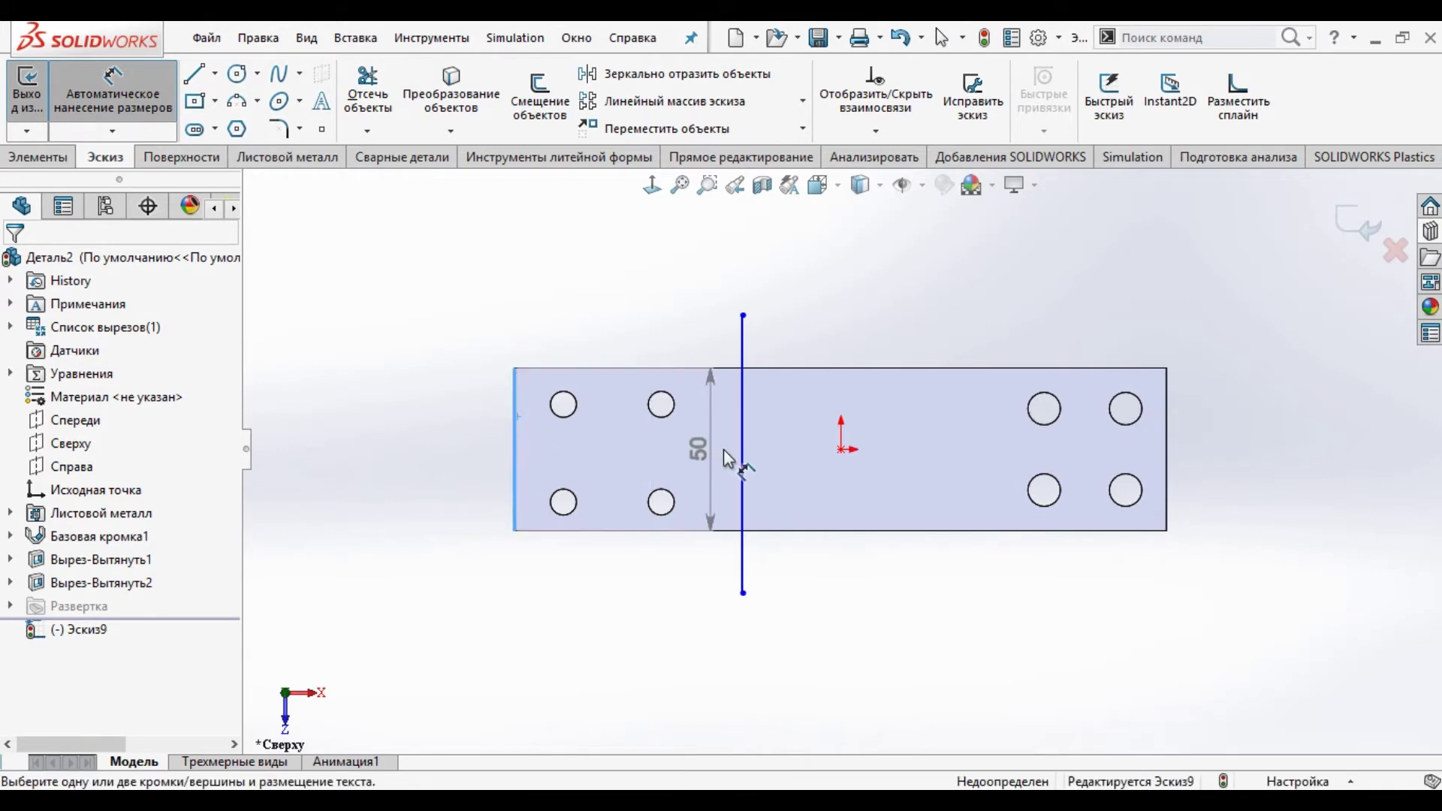
pyautogui.click(742, 413)
pyautogui.click(678, 342)
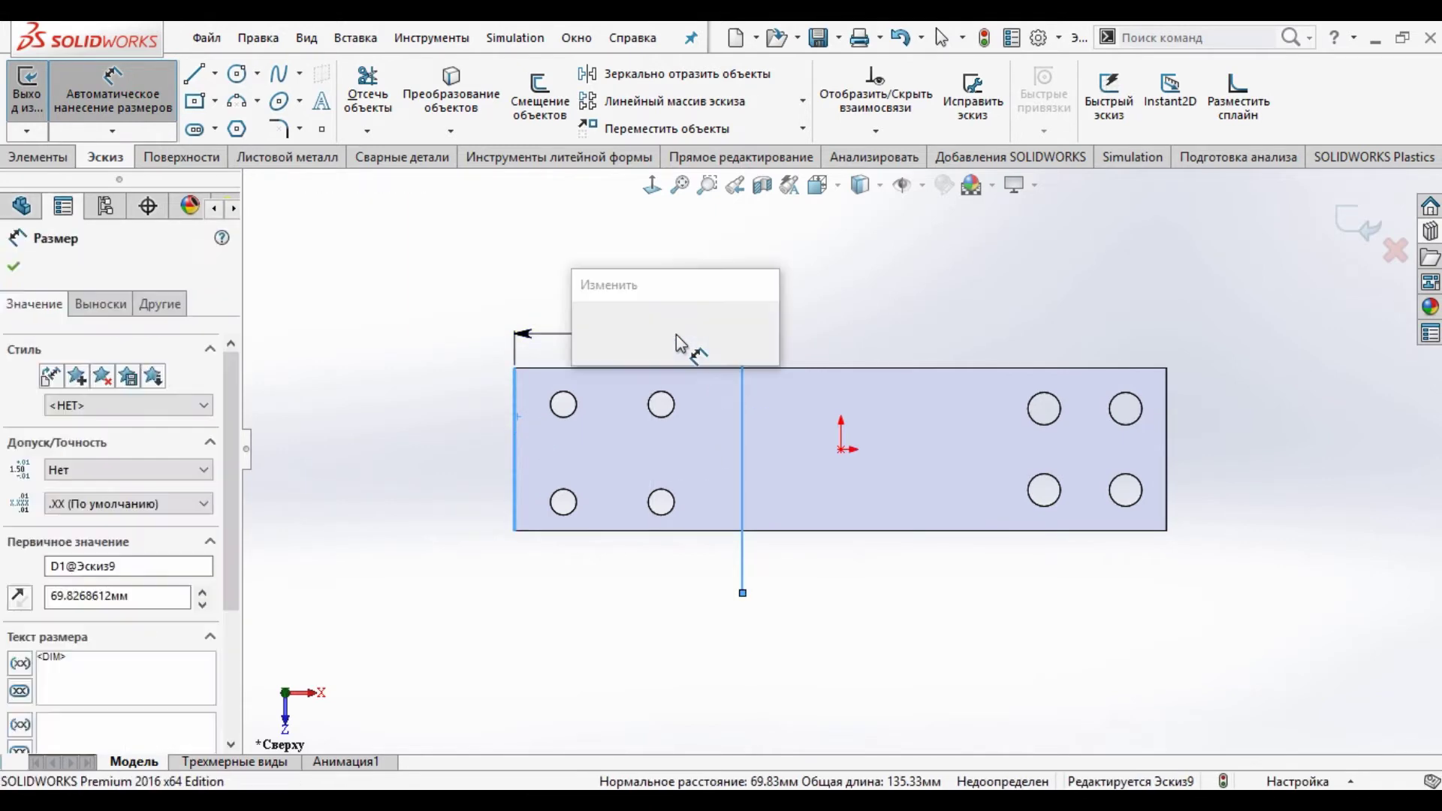
pyautogui.write('70')
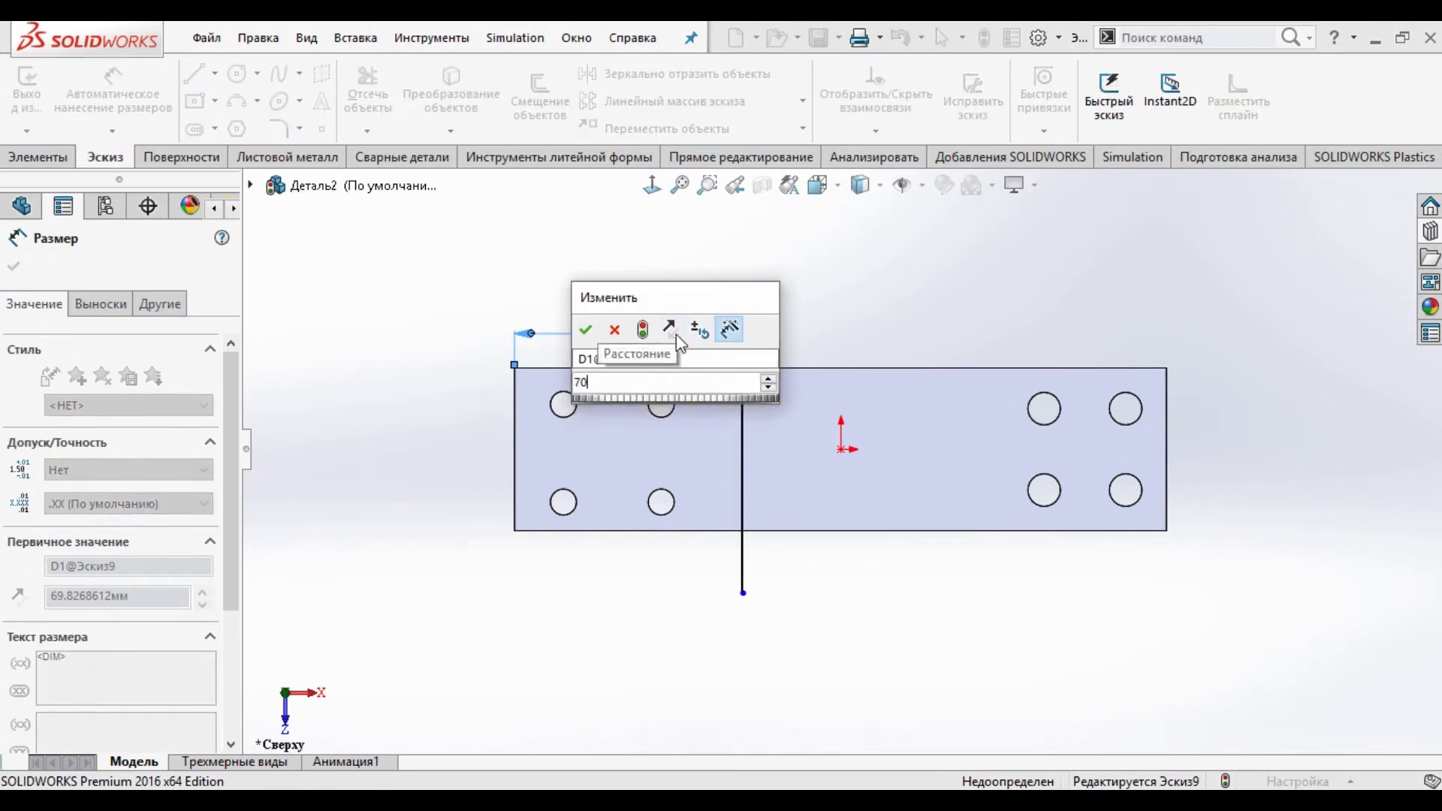
pyautogui.press('Return')
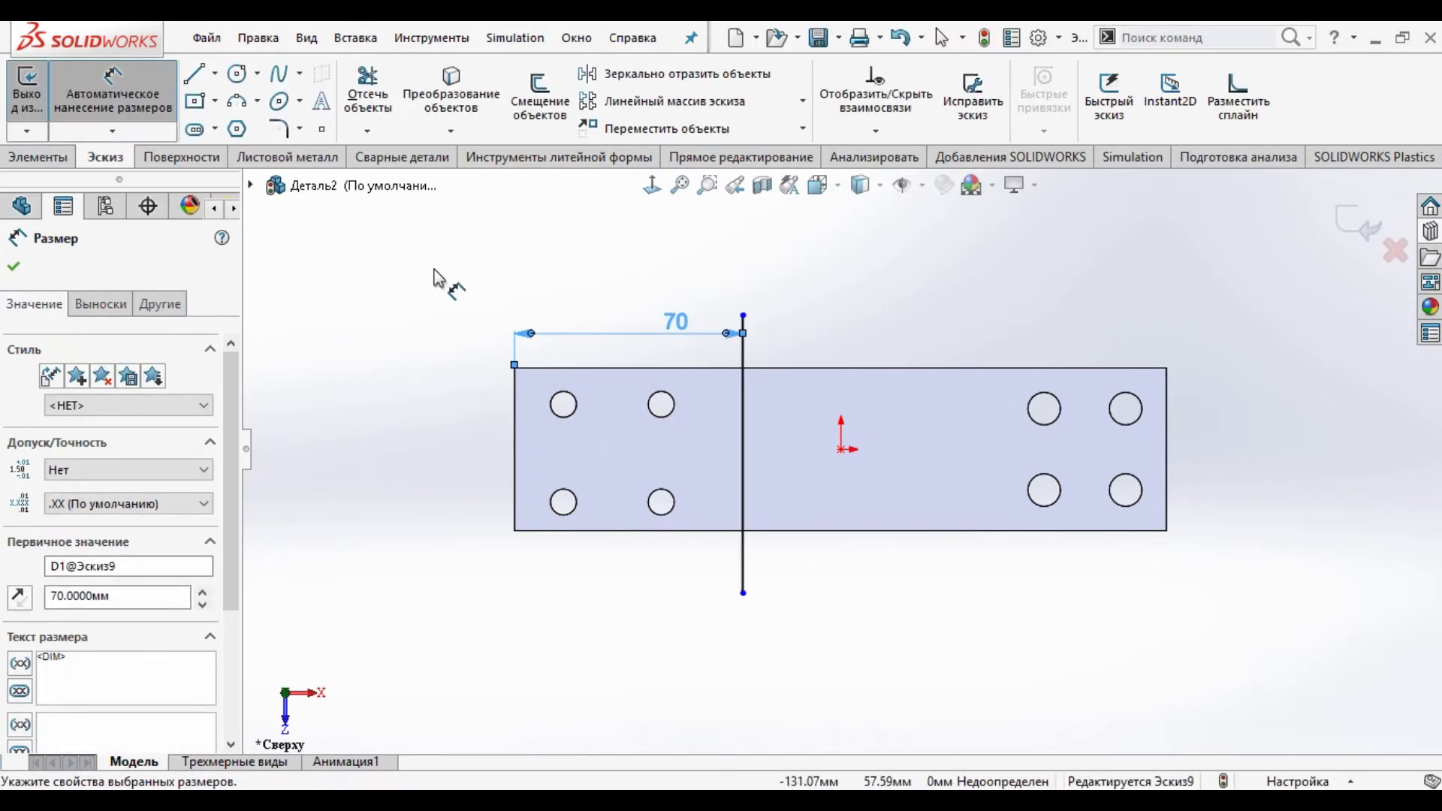
# Step: Finish the bend line sketch, fix the plate face on the origin side of the line, and reverse the jog to point downward
pyautogui.press('Escape')
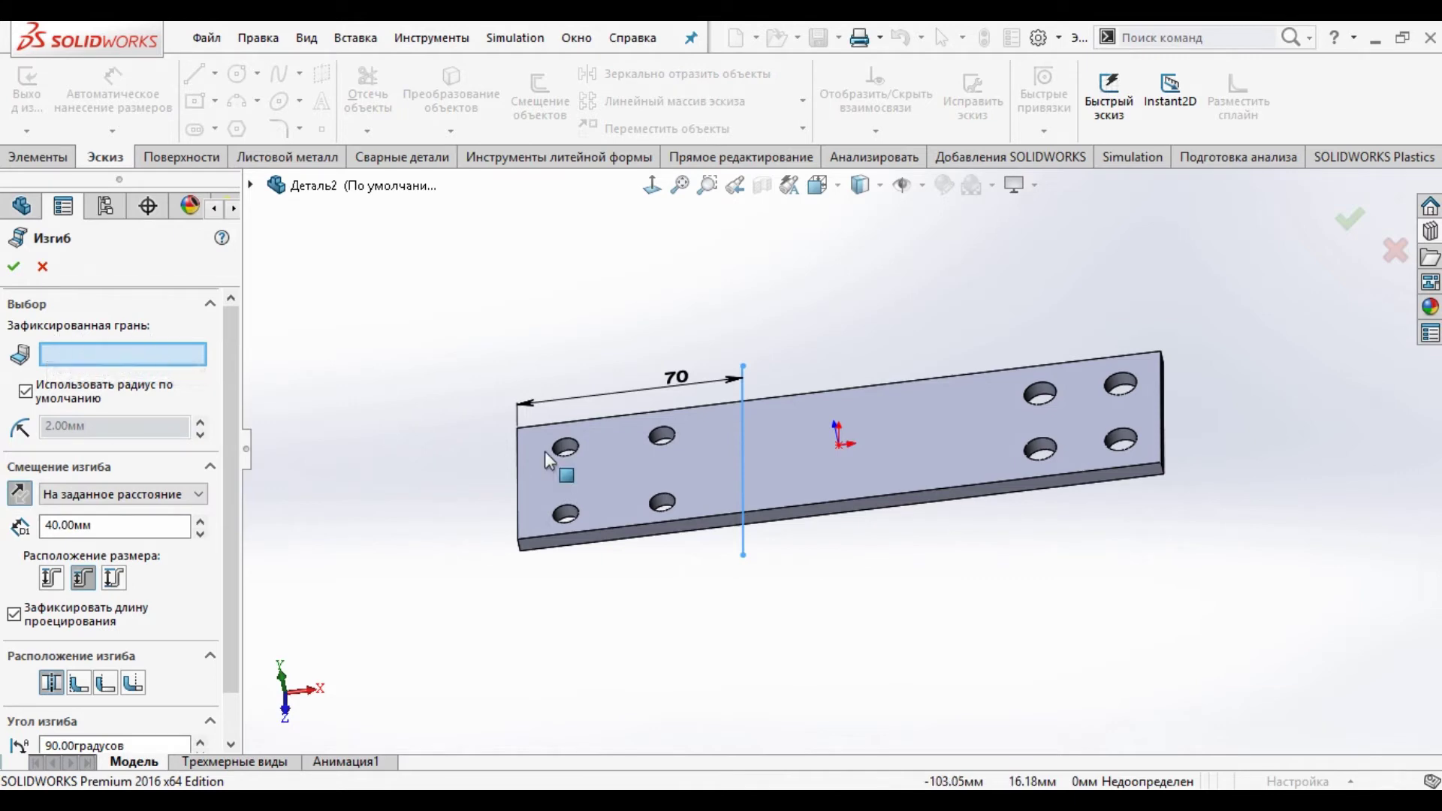
pyautogui.click(778, 426)
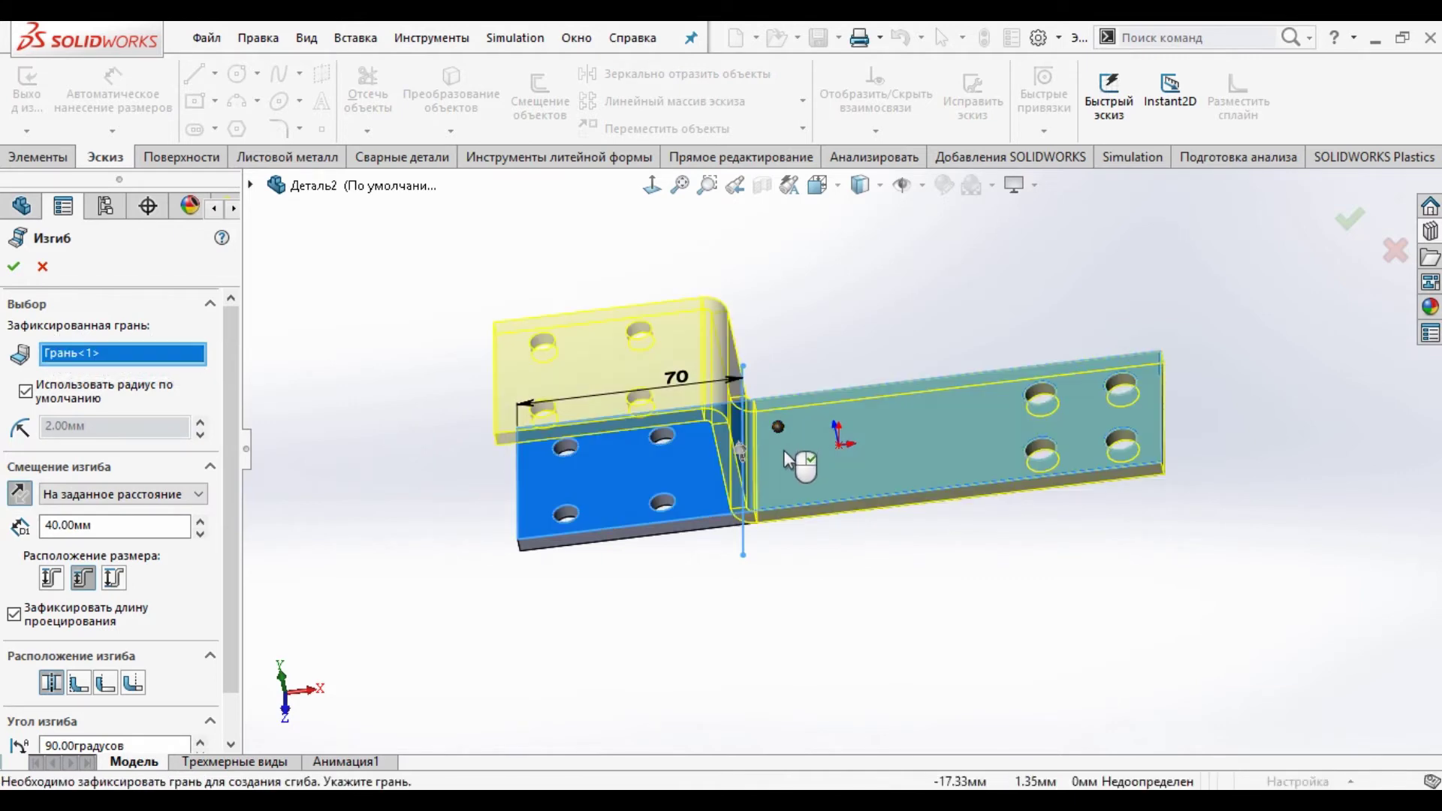
pyautogui.moveTo(785, 368); pyautogui.dragTo(793, 409, button='middle')
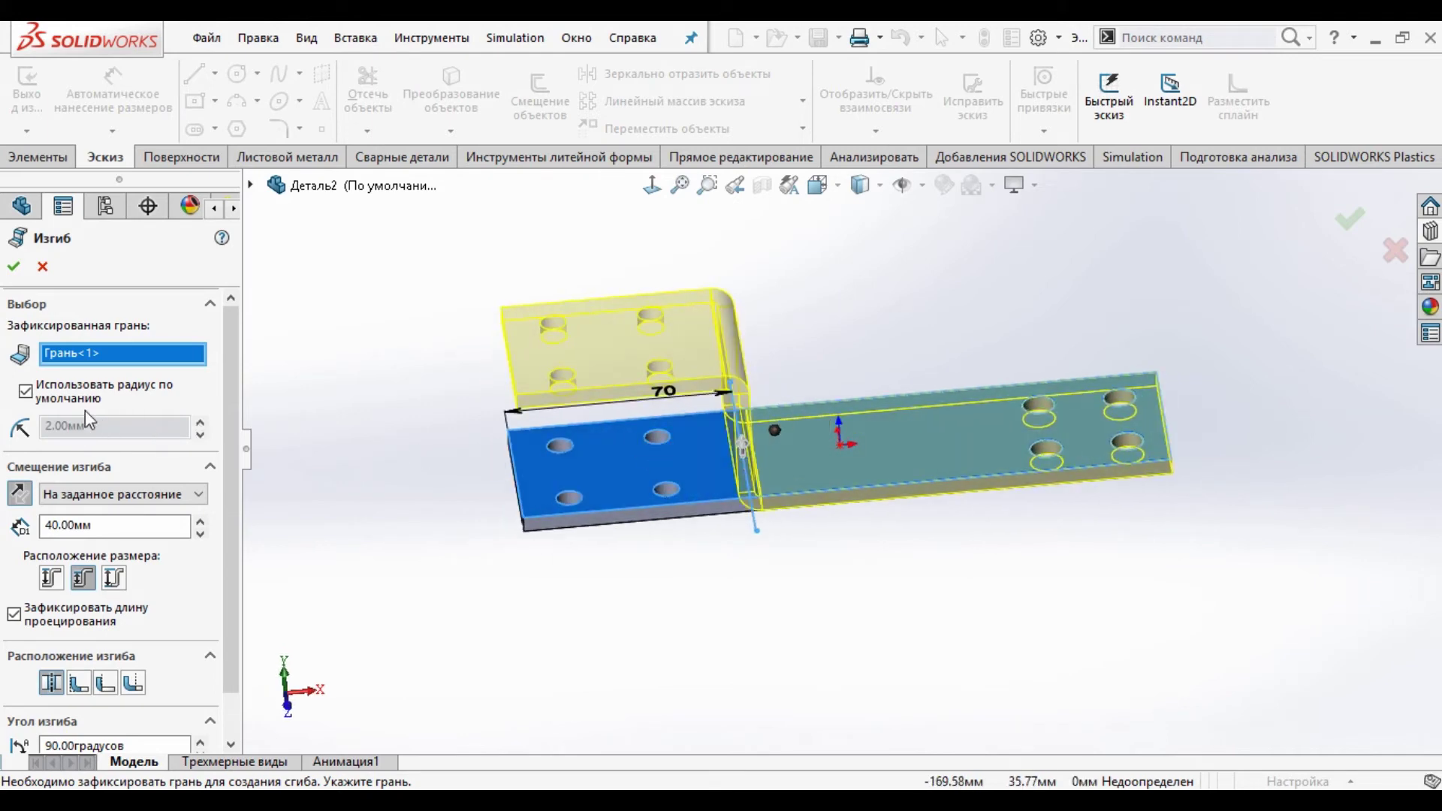
pyautogui.click(20, 494)
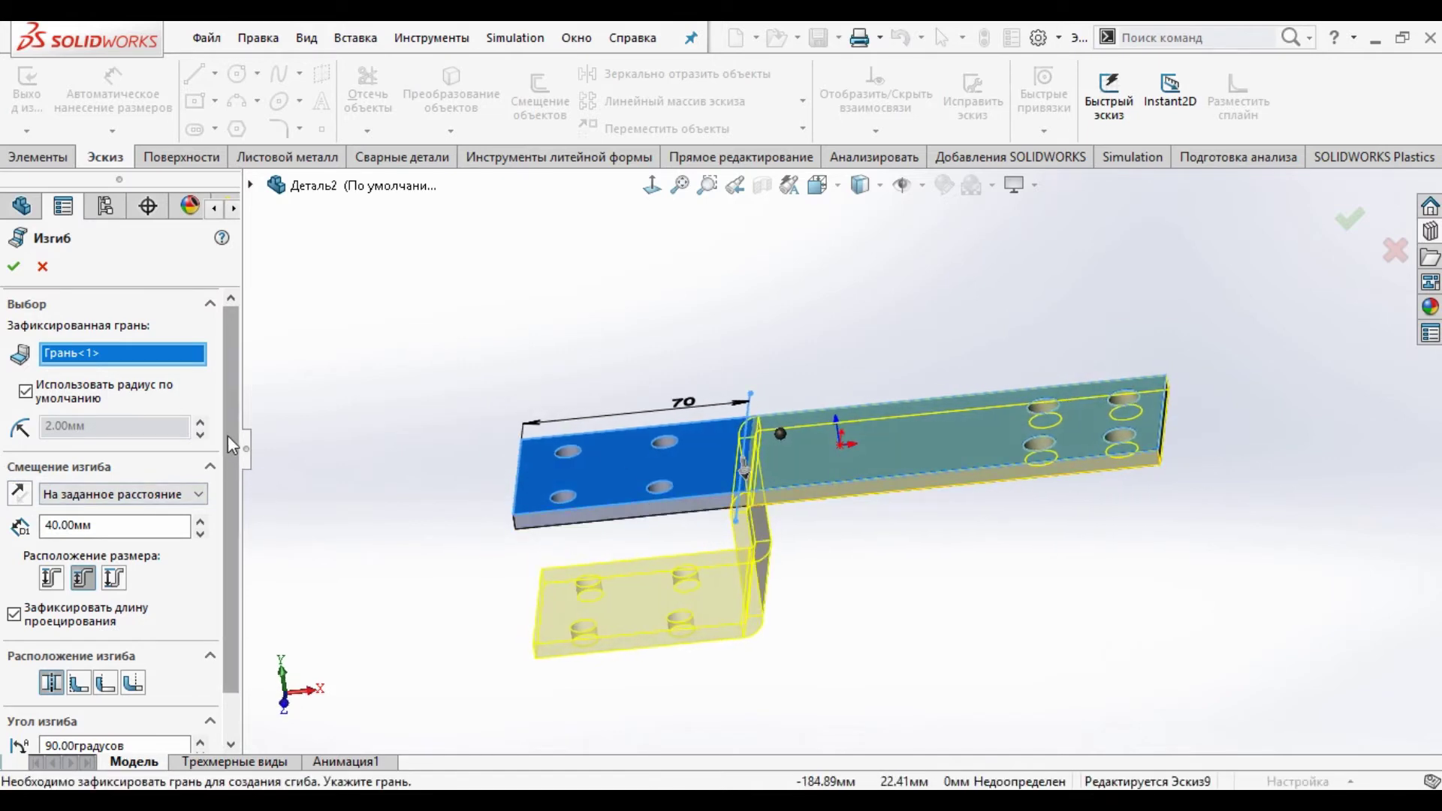
# Step: Turn off the default bend radius for the jog and set the radius to 5 mm
pyautogui.scroll(-1, 235, 432)
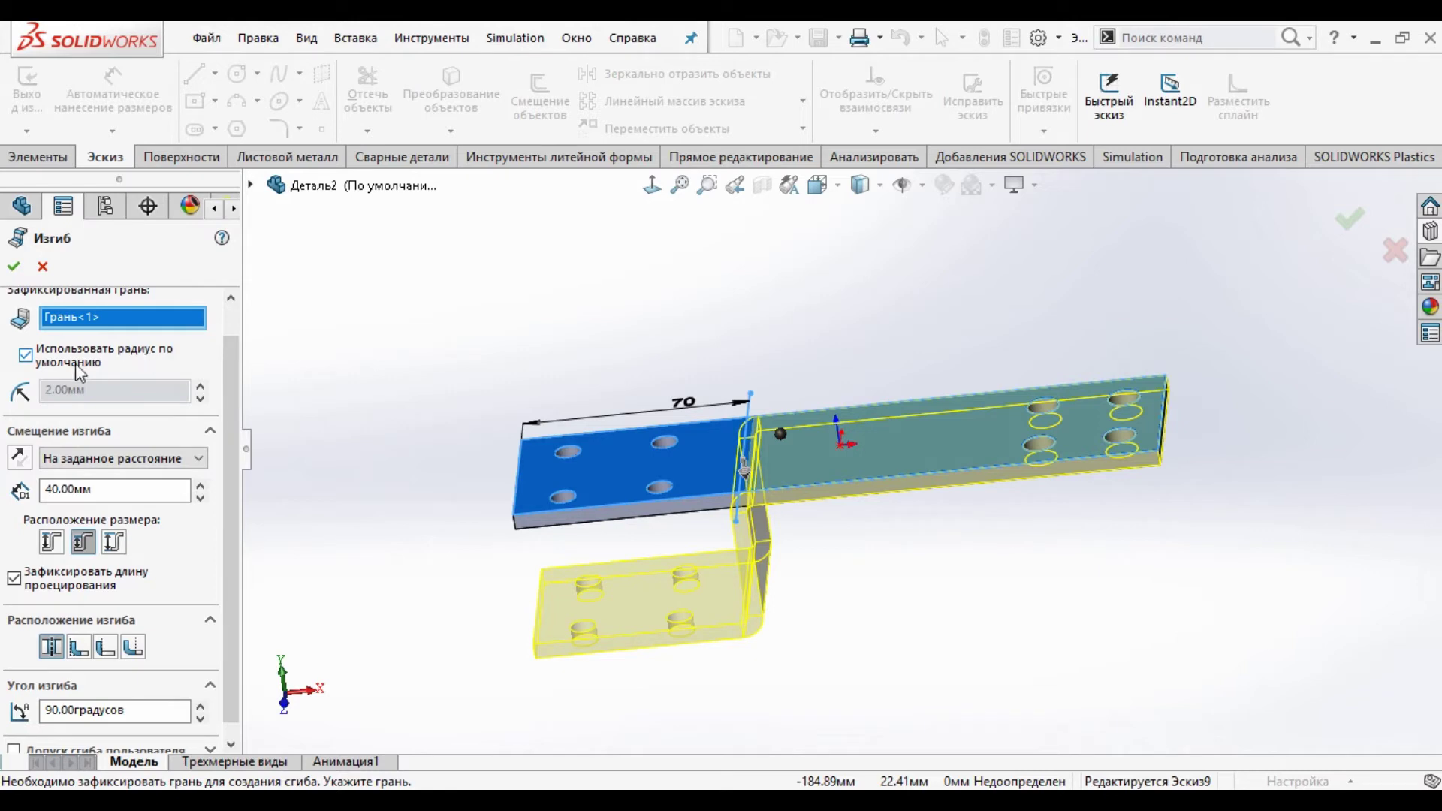
pyautogui.click(25, 356)
pyautogui.scroll(-3, 800, 467)
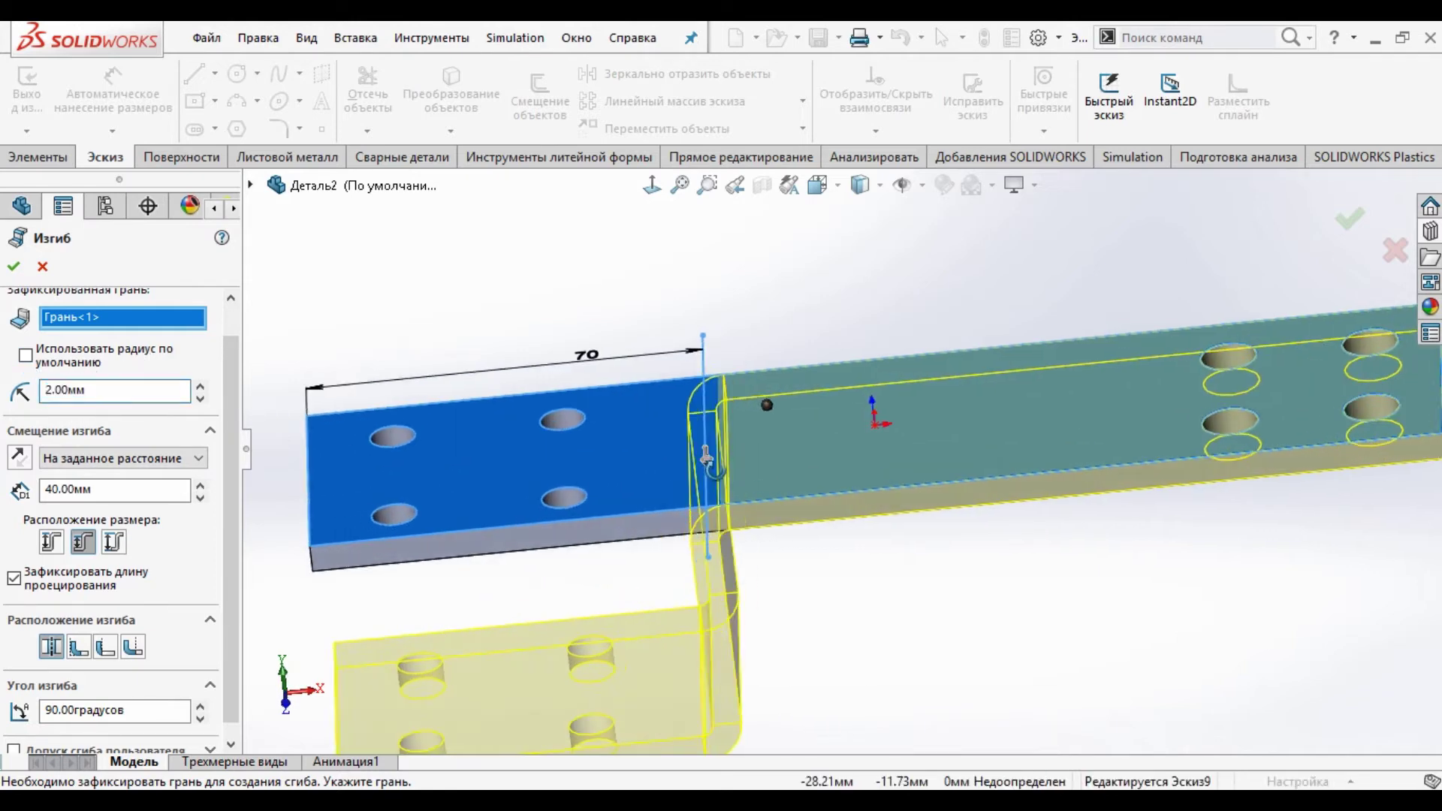
pyautogui.scroll(3, 718, 471)
pyautogui.click(180, 390)
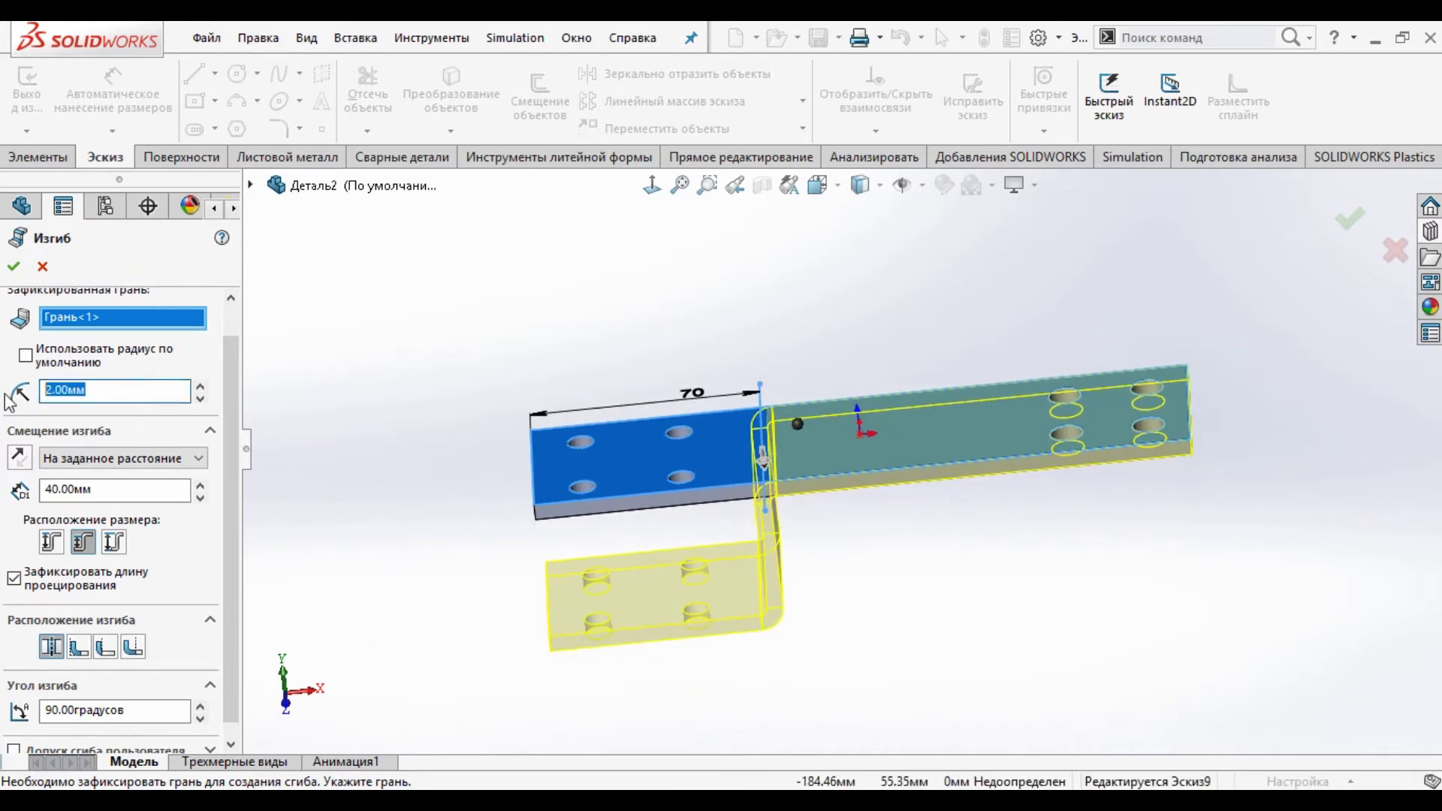
pyautogui.press('Return')
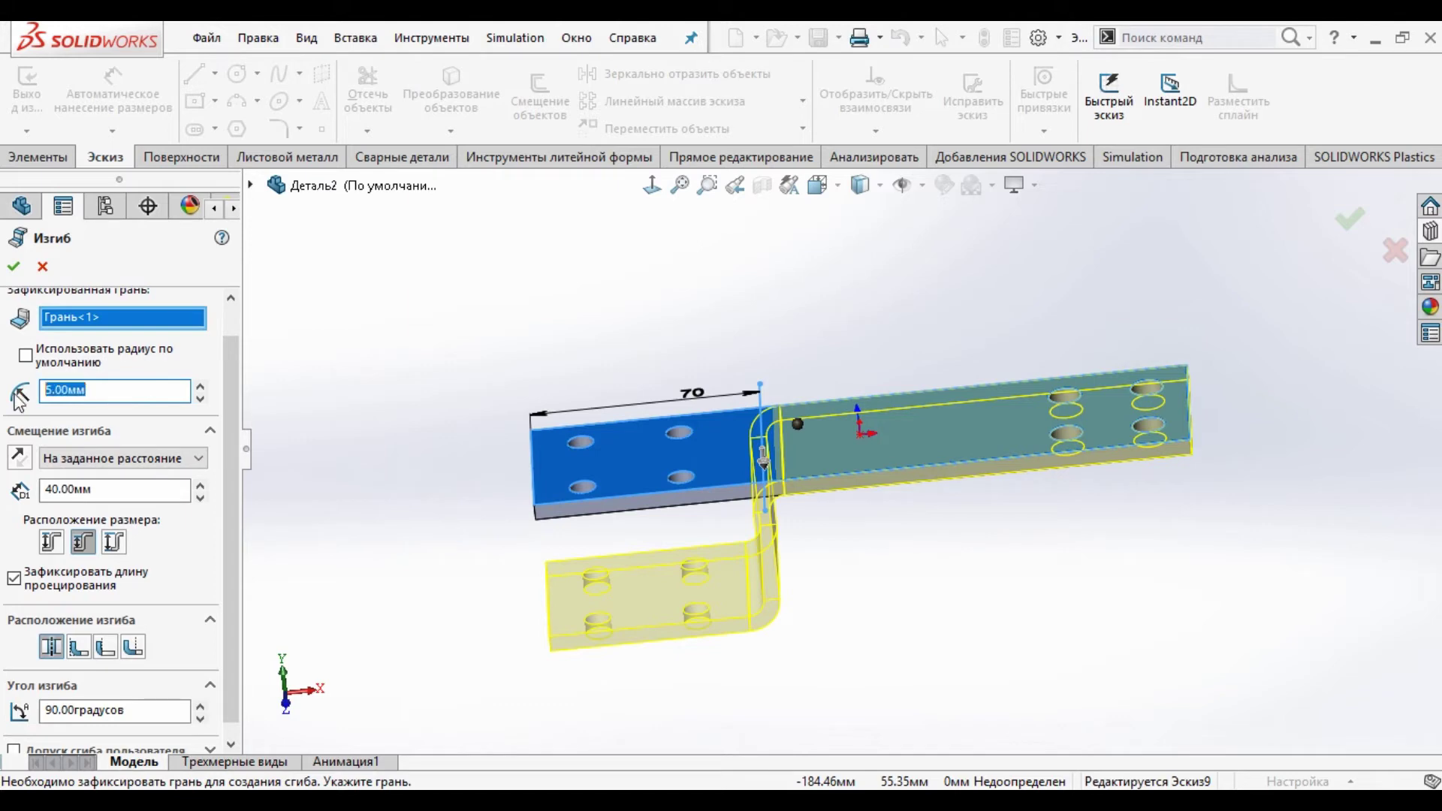
# Step: Try a 1 mm bend radius on the jog and set the final radius to 2 mm
pyautogui.write('1')
pyautogui.press('Return')
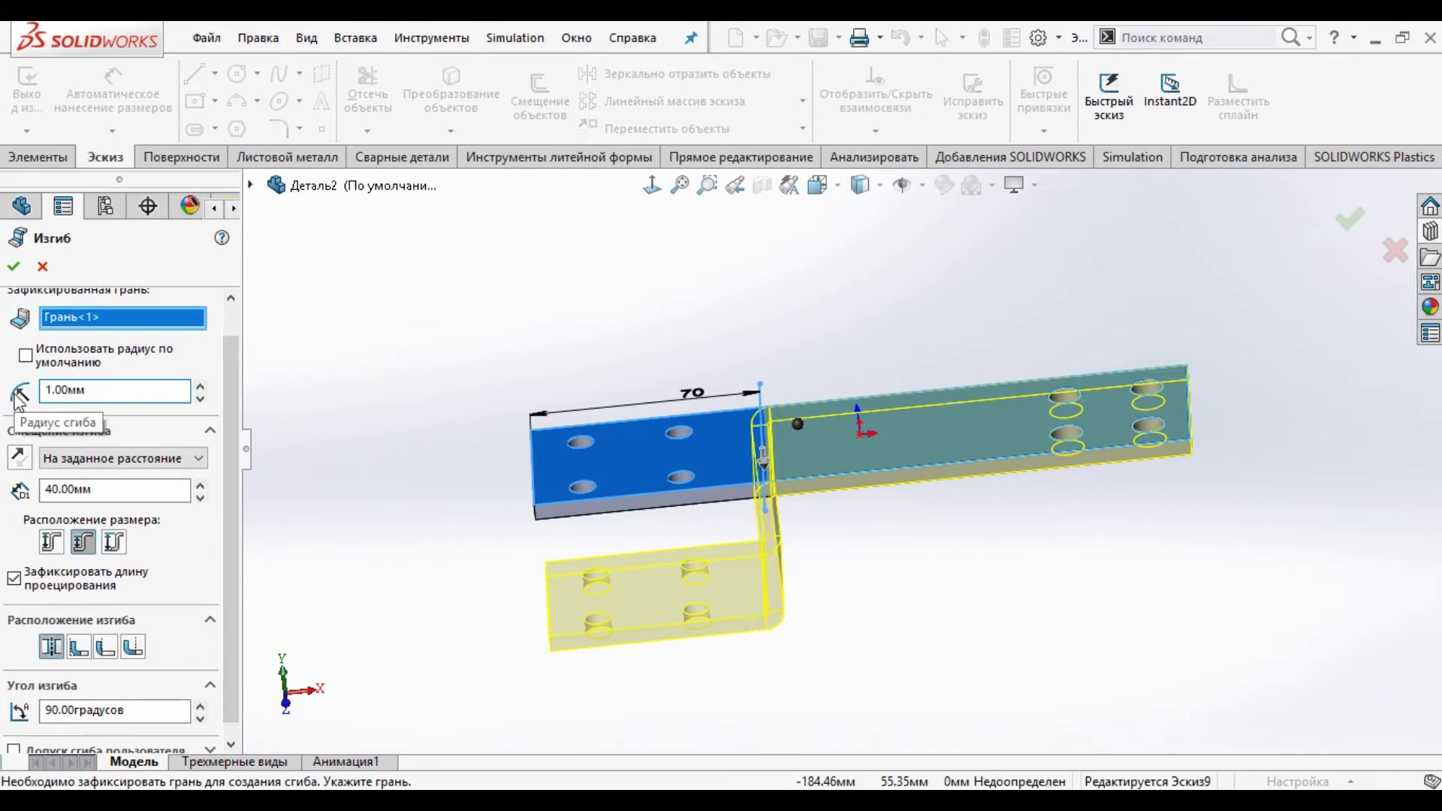
pyautogui.scroll(-2, 837, 498)
pyautogui.moveTo(804, 489); pyautogui.dragTo(826, 479, button='middle')
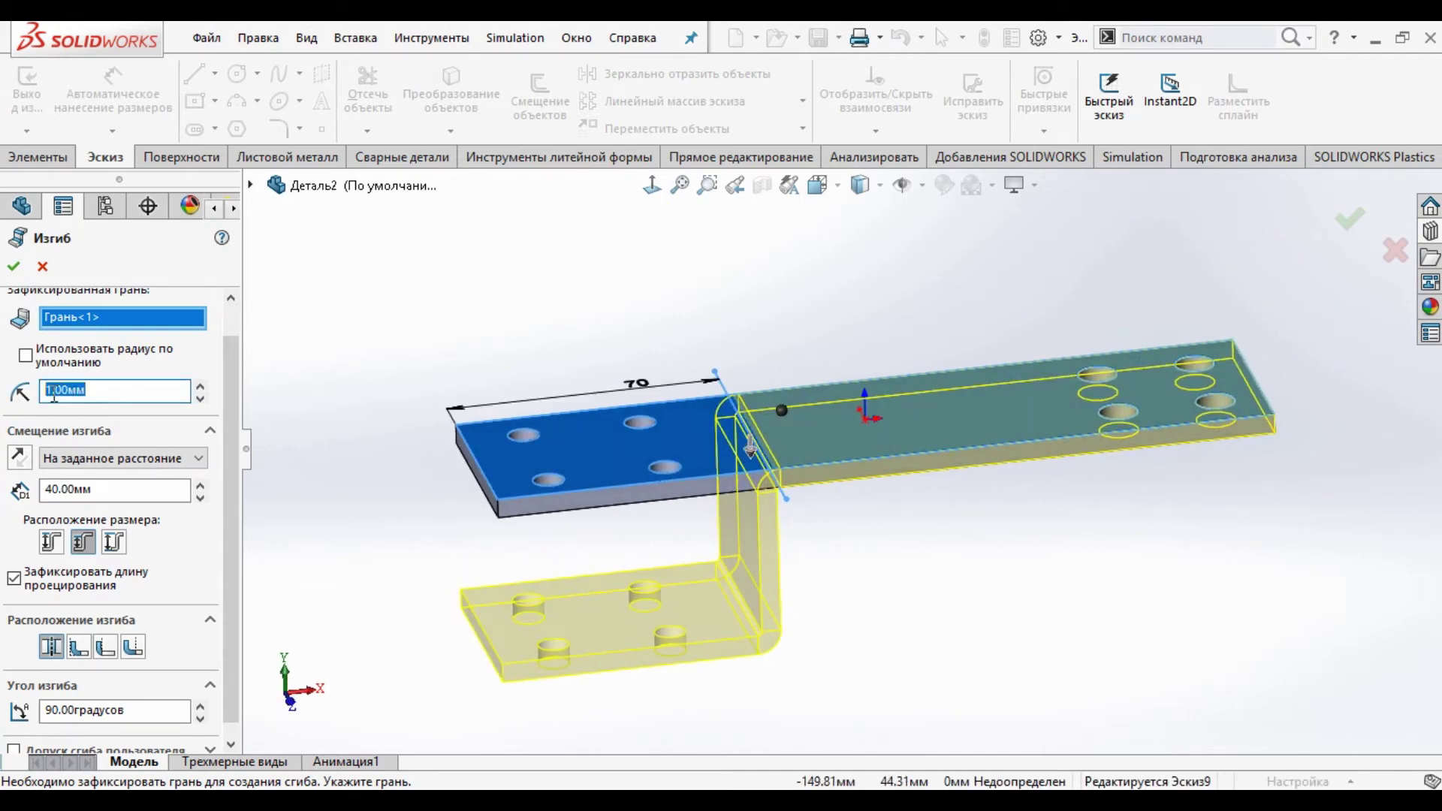
pyautogui.press('Return')
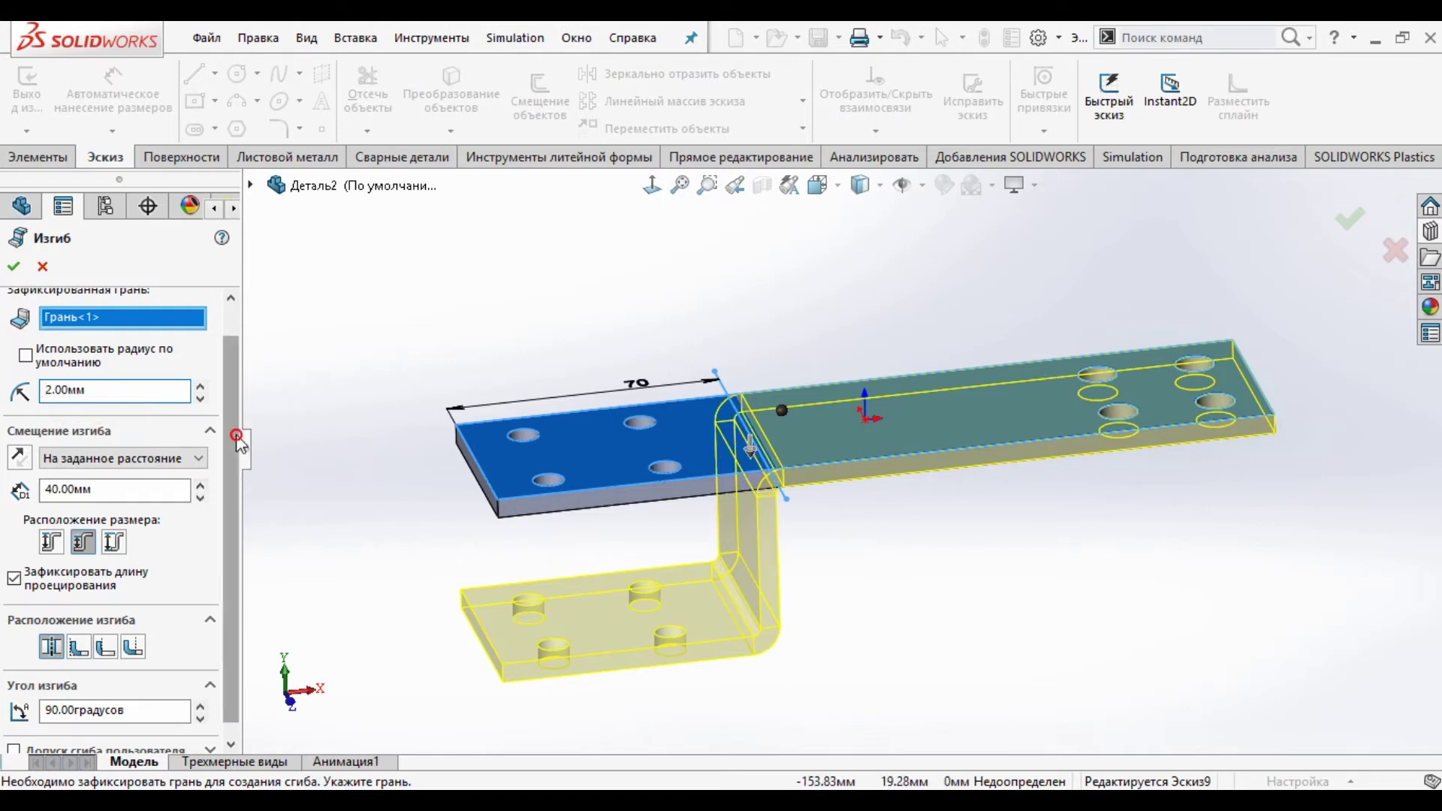
# Step: Try jog offset distances of 50, 60, 70 and 20 mm
pyautogui.scroll(-1, 239, 456)
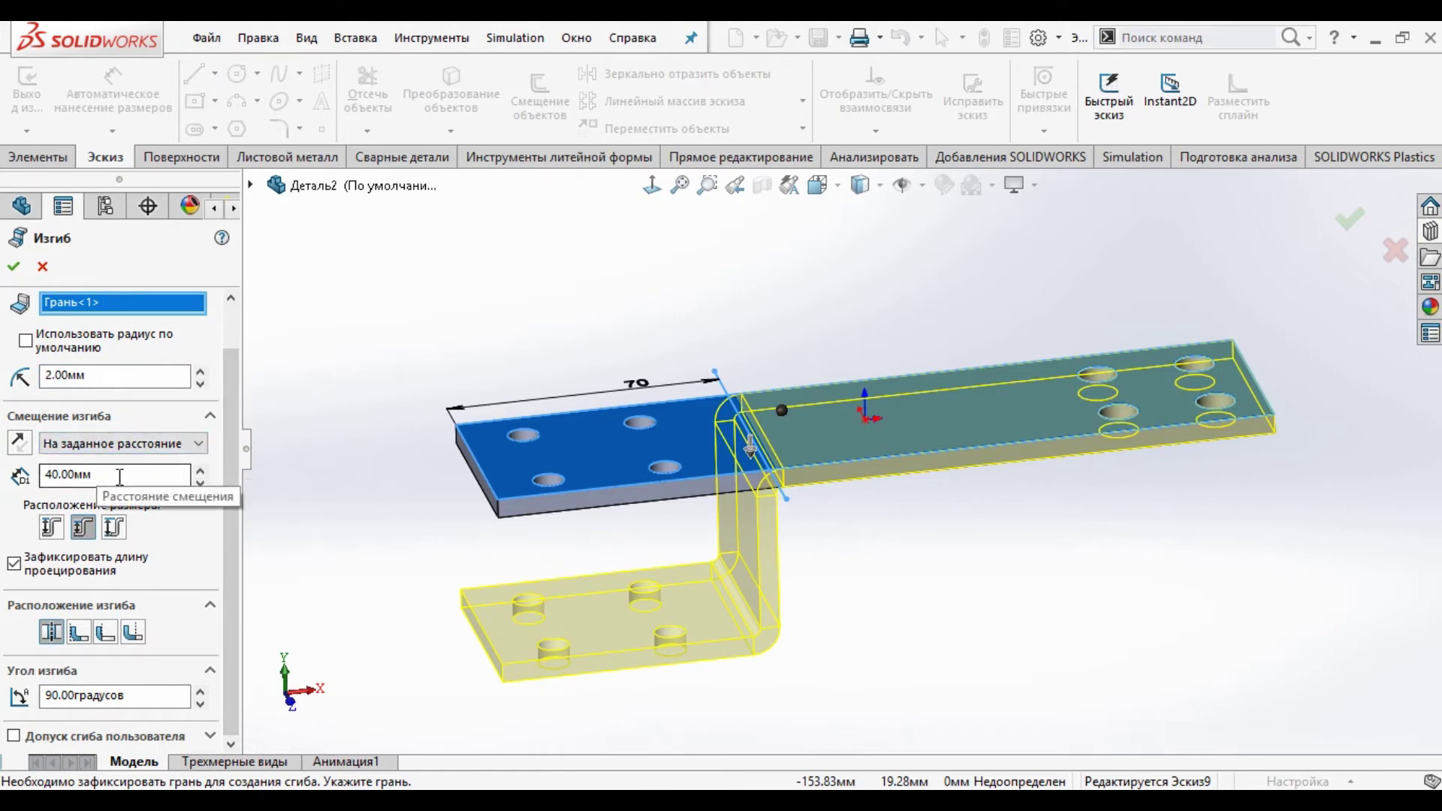
pyautogui.click(200, 470)
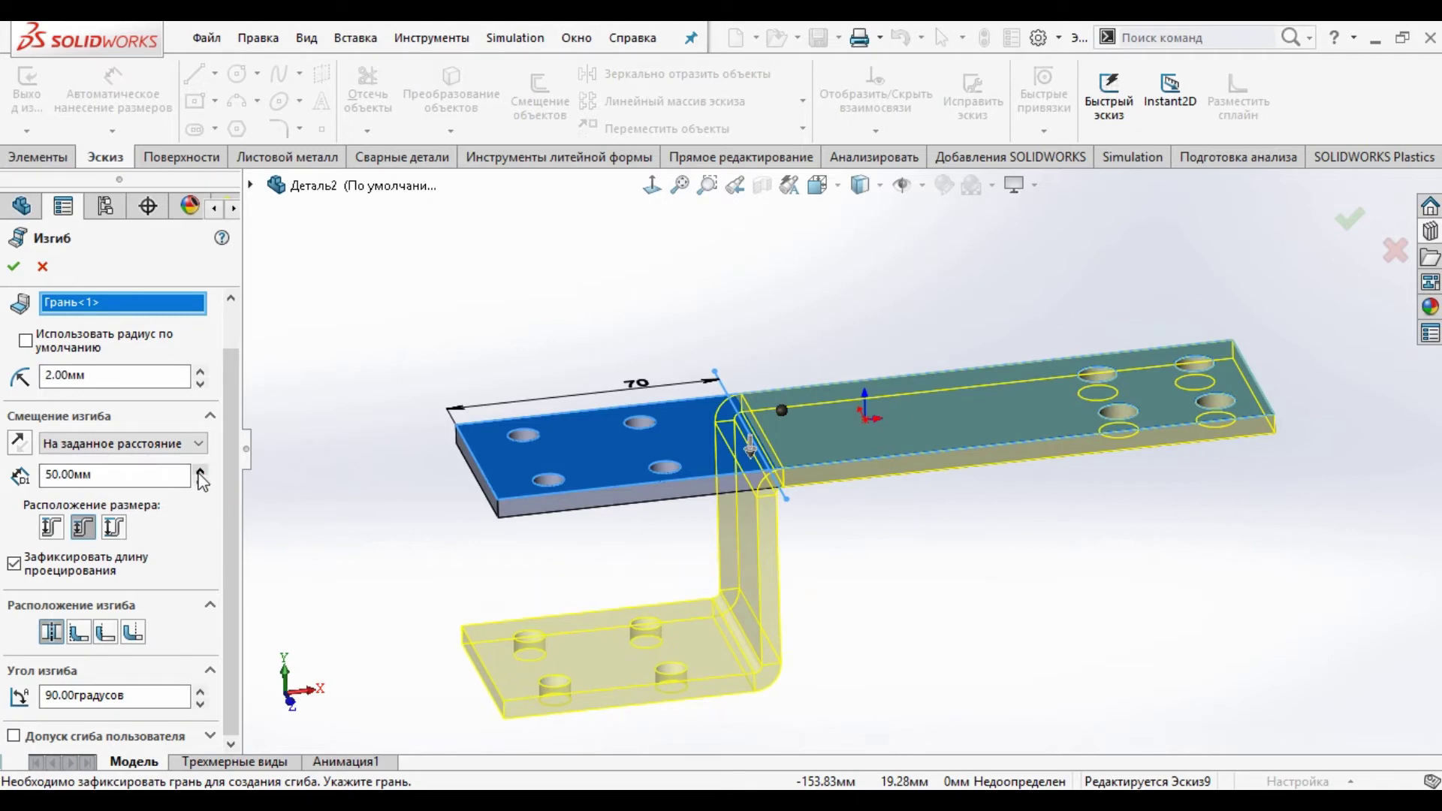
pyautogui.click(201, 470)
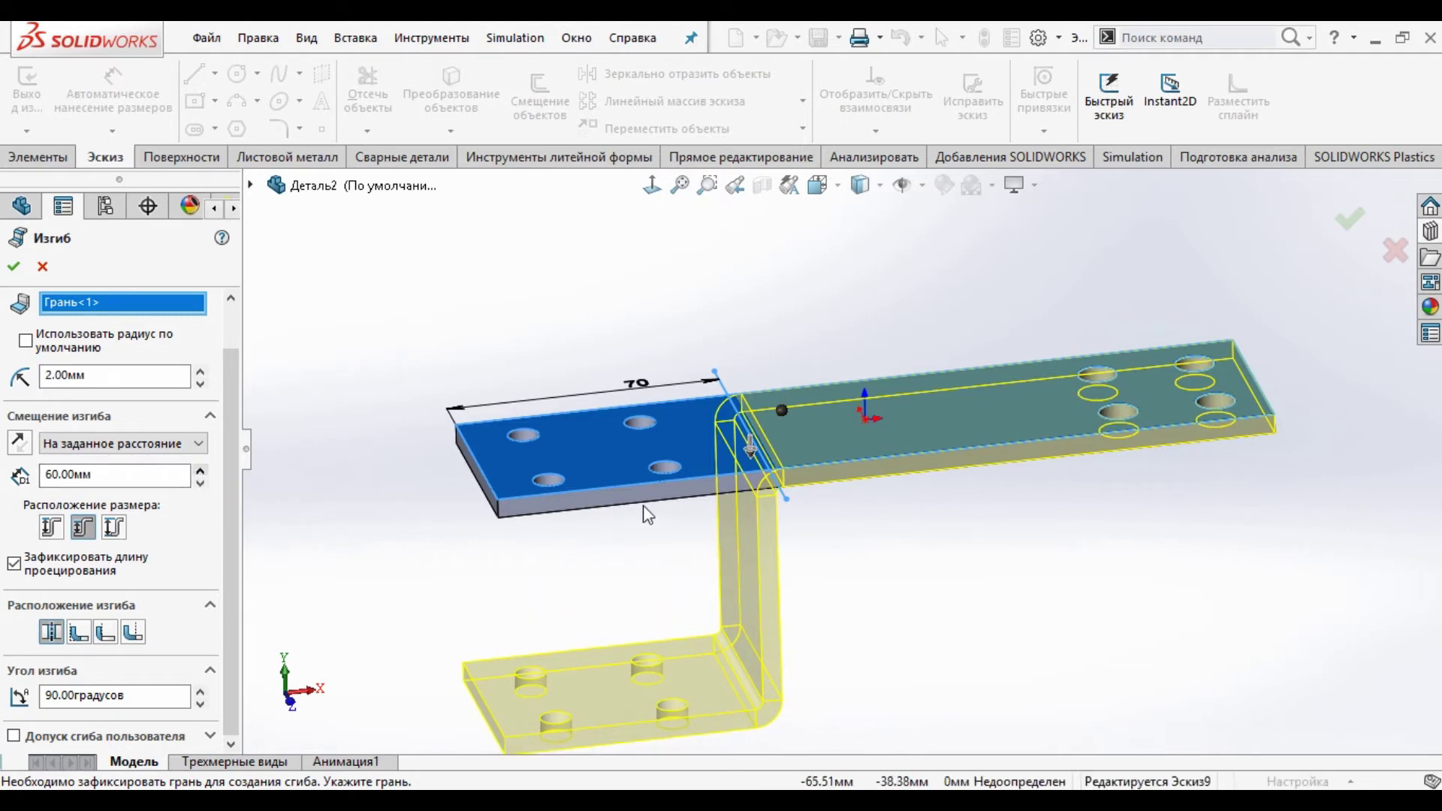
pyautogui.press('z')
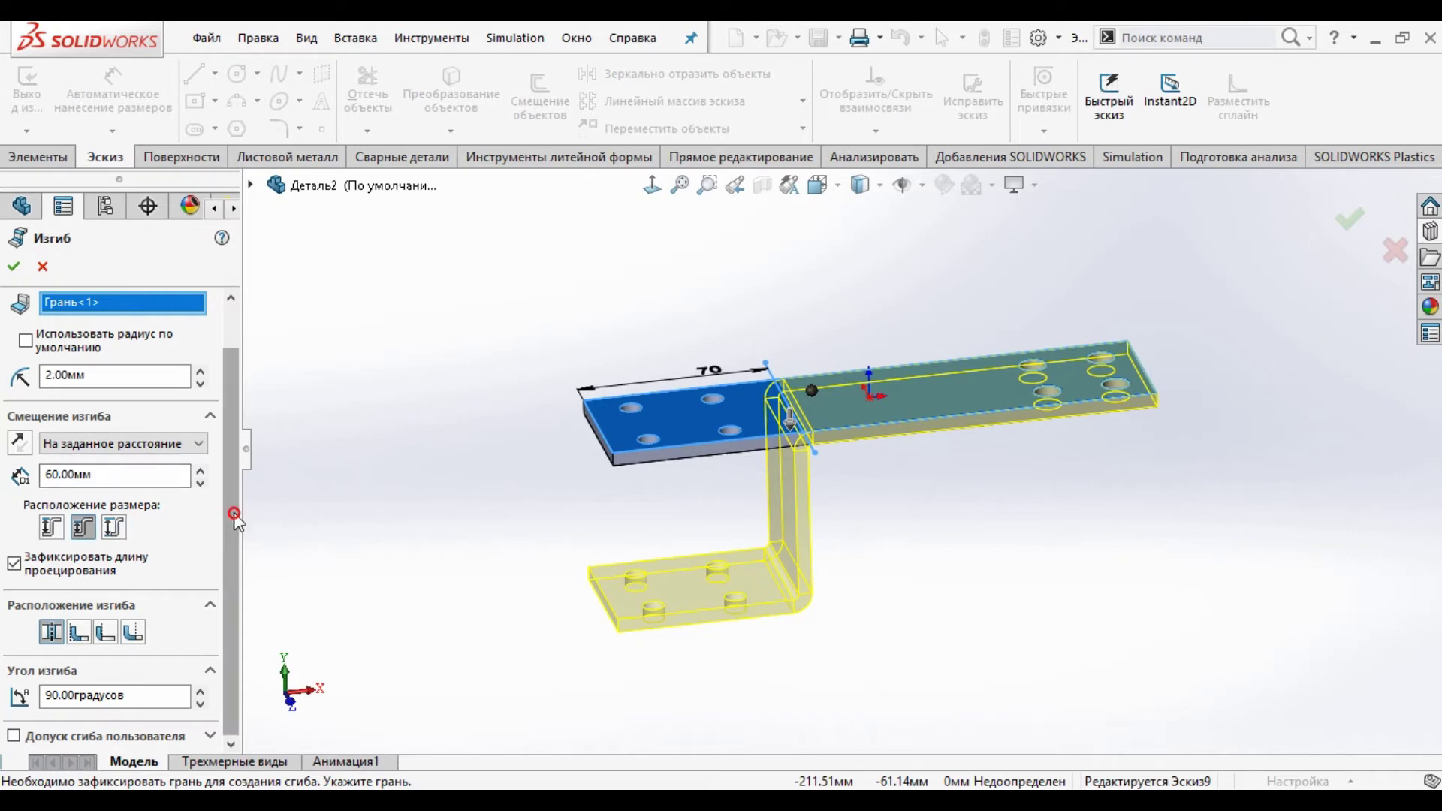
pyautogui.moveTo(94, 474); pyautogui.dragTo(2, 475)
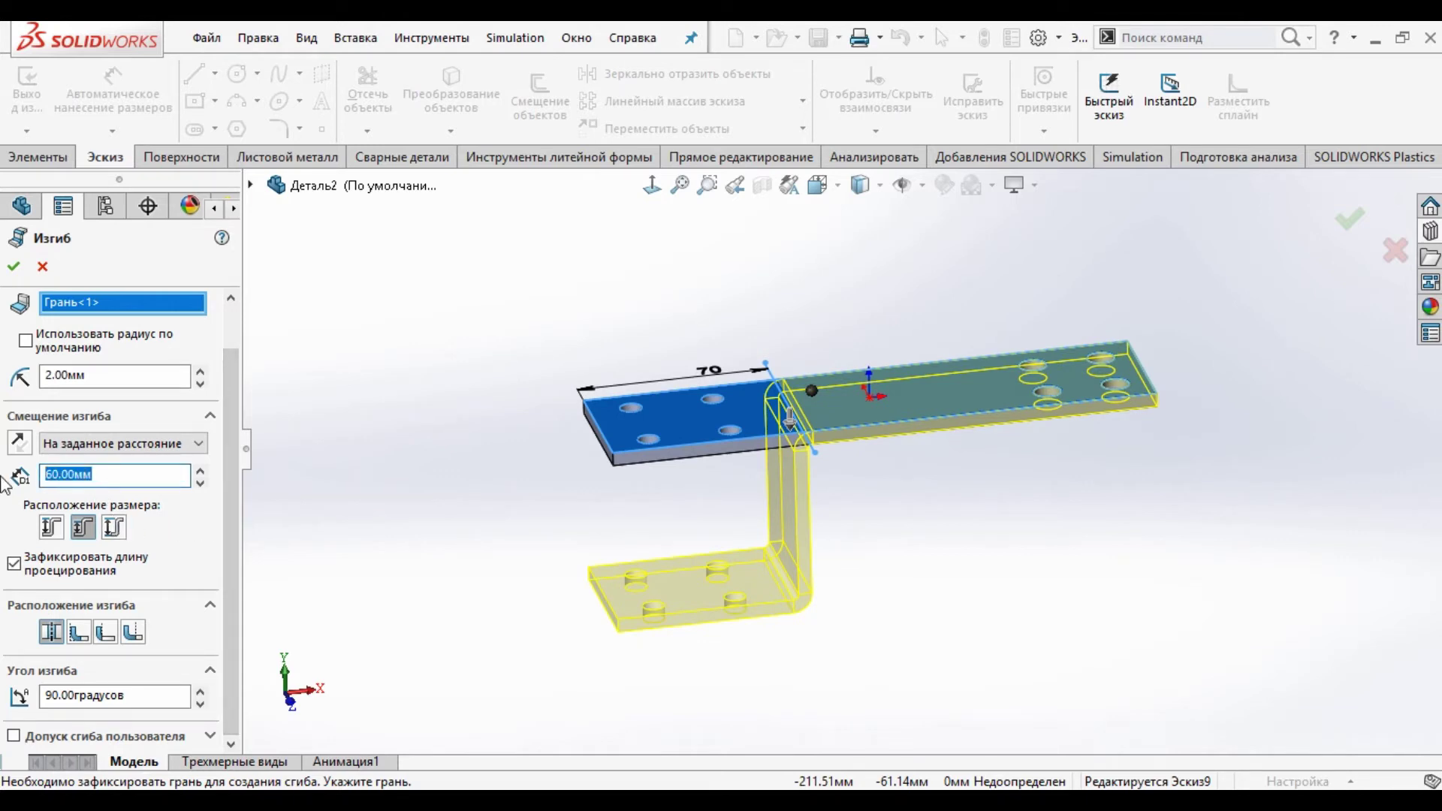
pyautogui.press('Return')
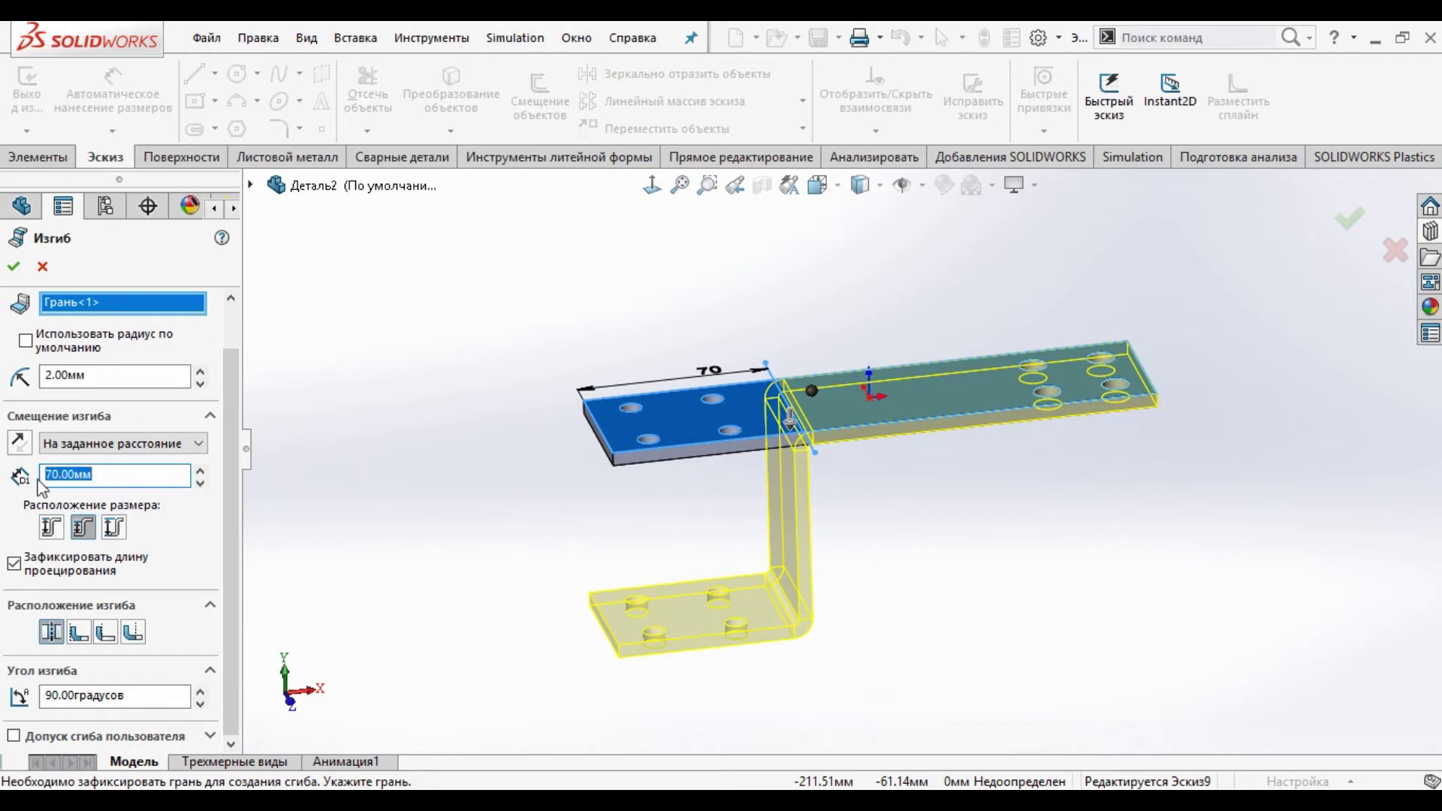
pyautogui.write('20')
pyautogui.press('Return')
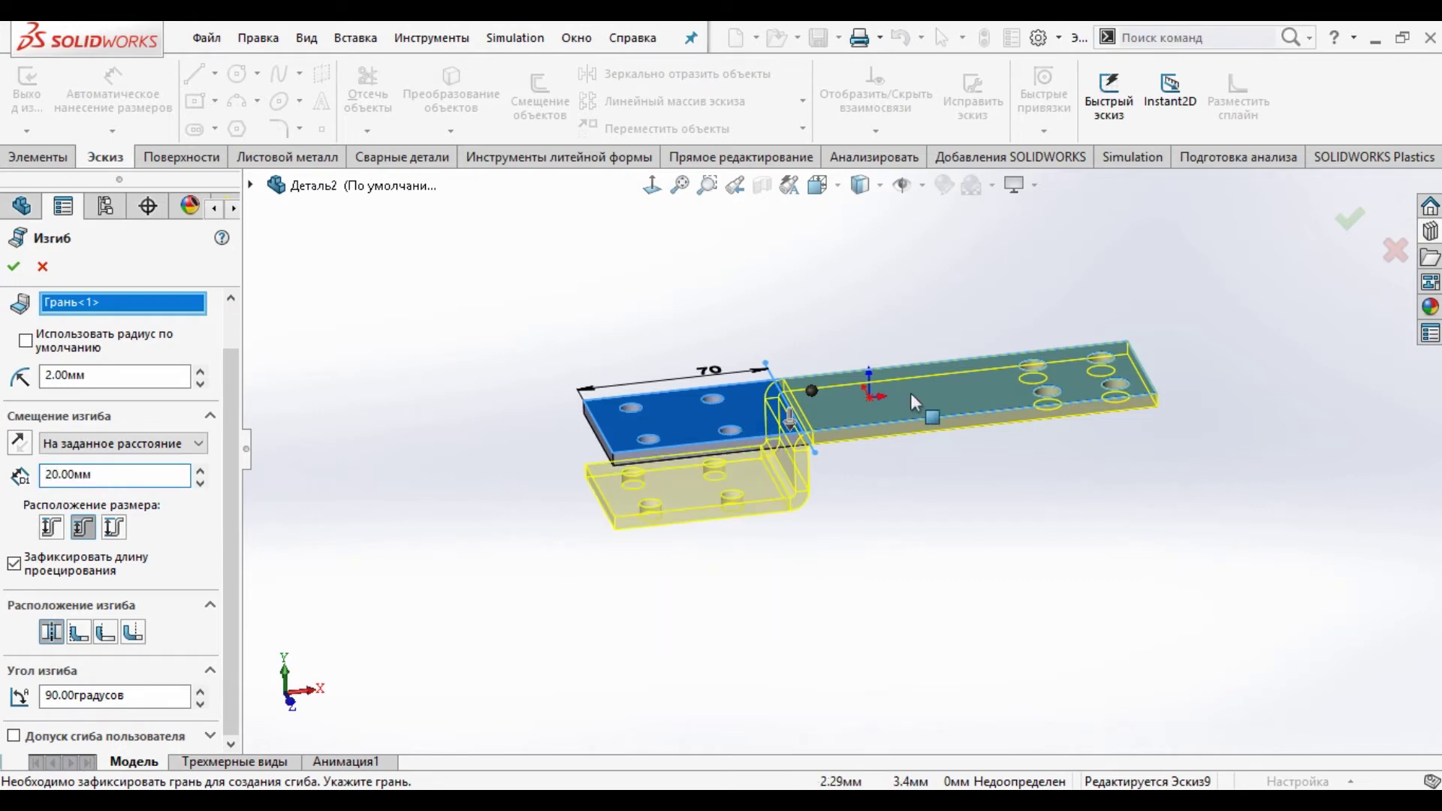
# Step: Compare the outside, inside and overall dimension positions for the jog offset, and keep the outside offset
pyautogui.scroll(-2, 910, 398)
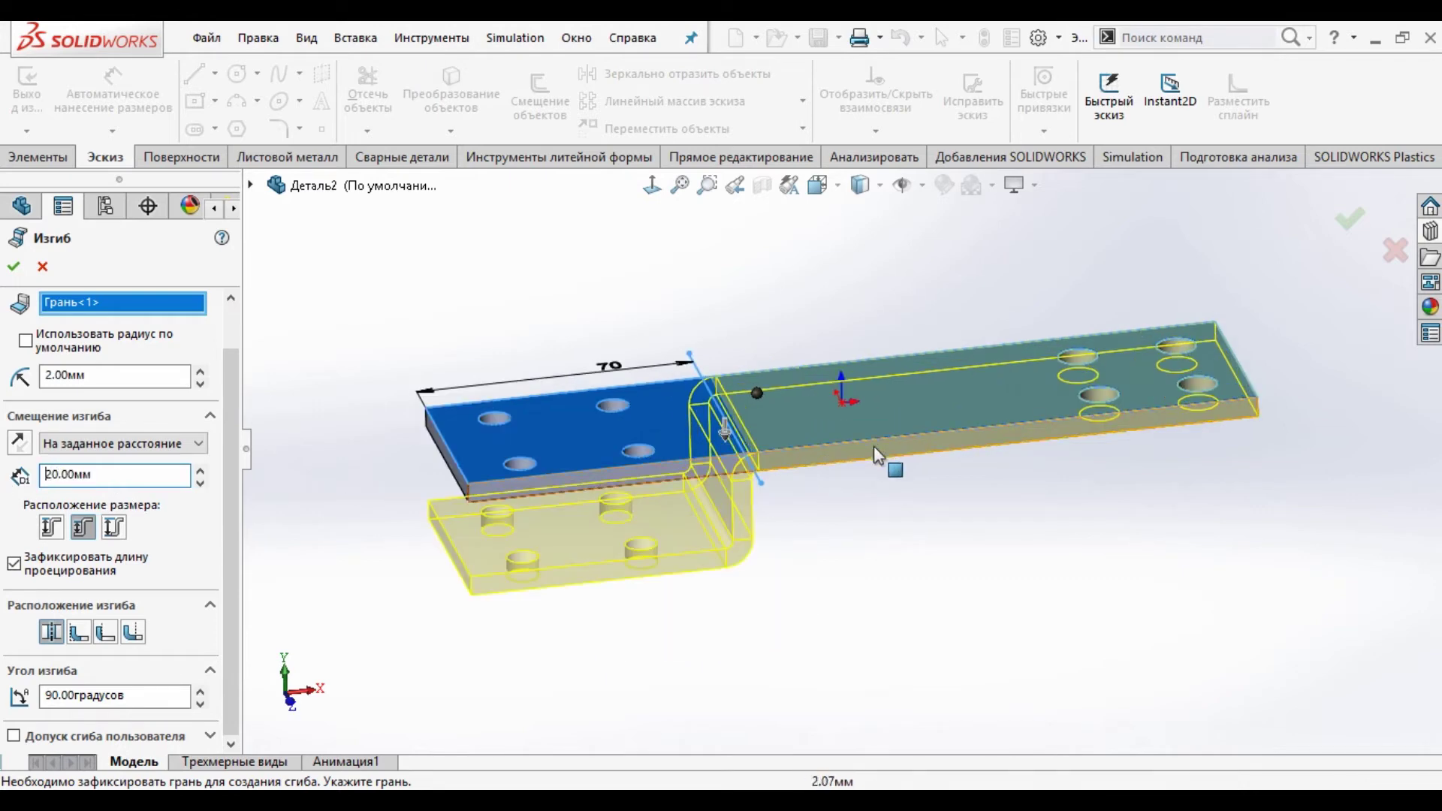
pyautogui.click(51, 528)
pyautogui.scroll(-3, 796, 488)
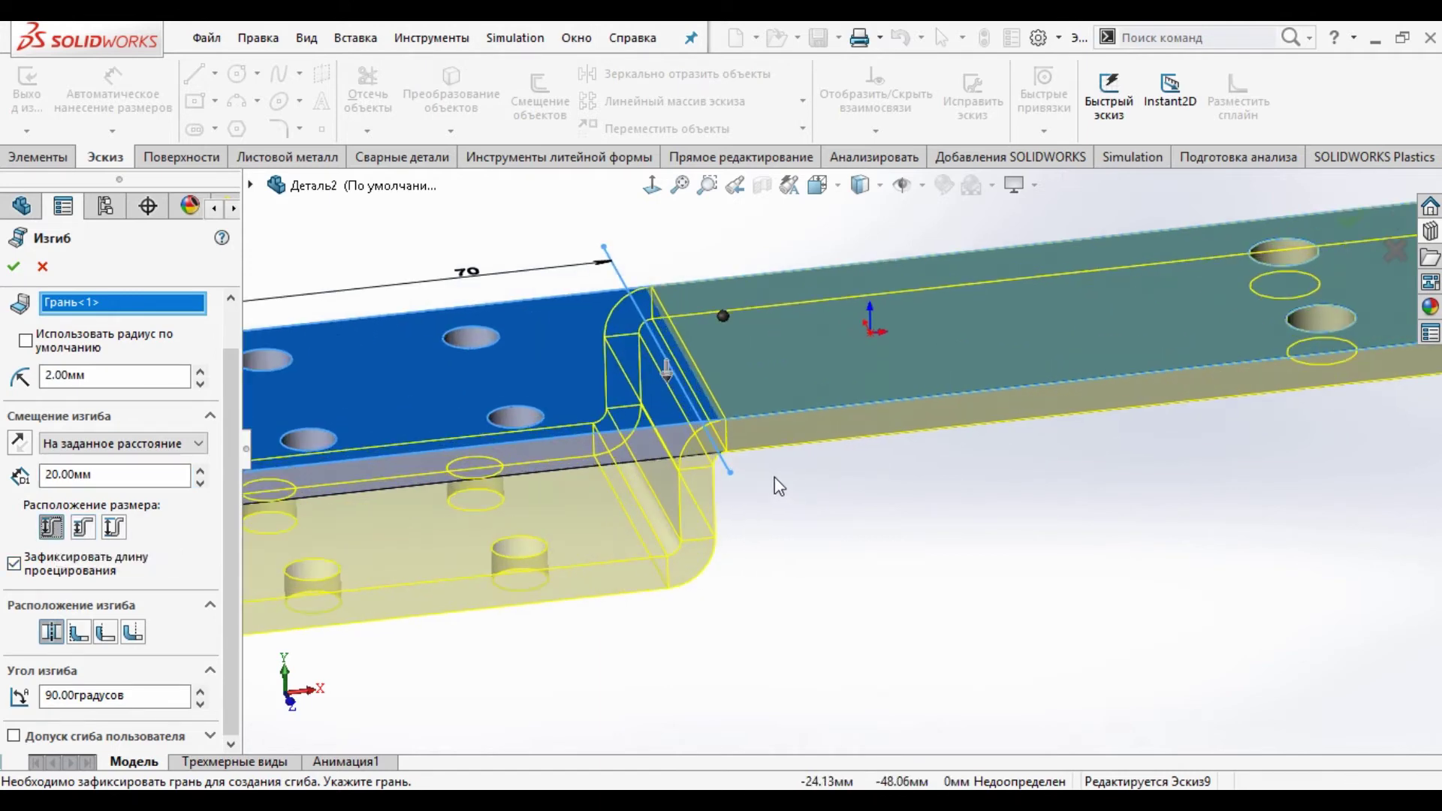
pyautogui.scroll(2, 747, 437)
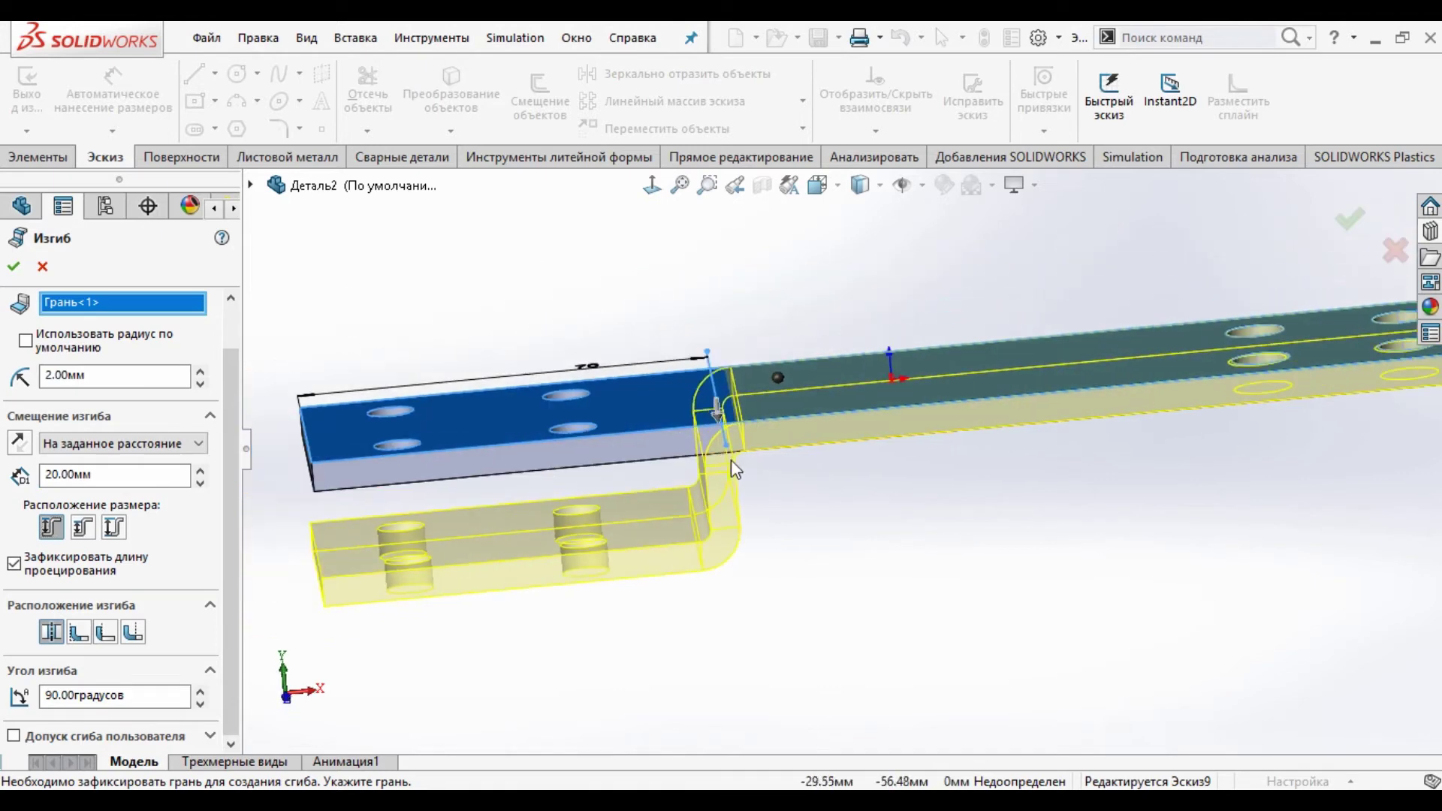
pyautogui.click(83, 527)
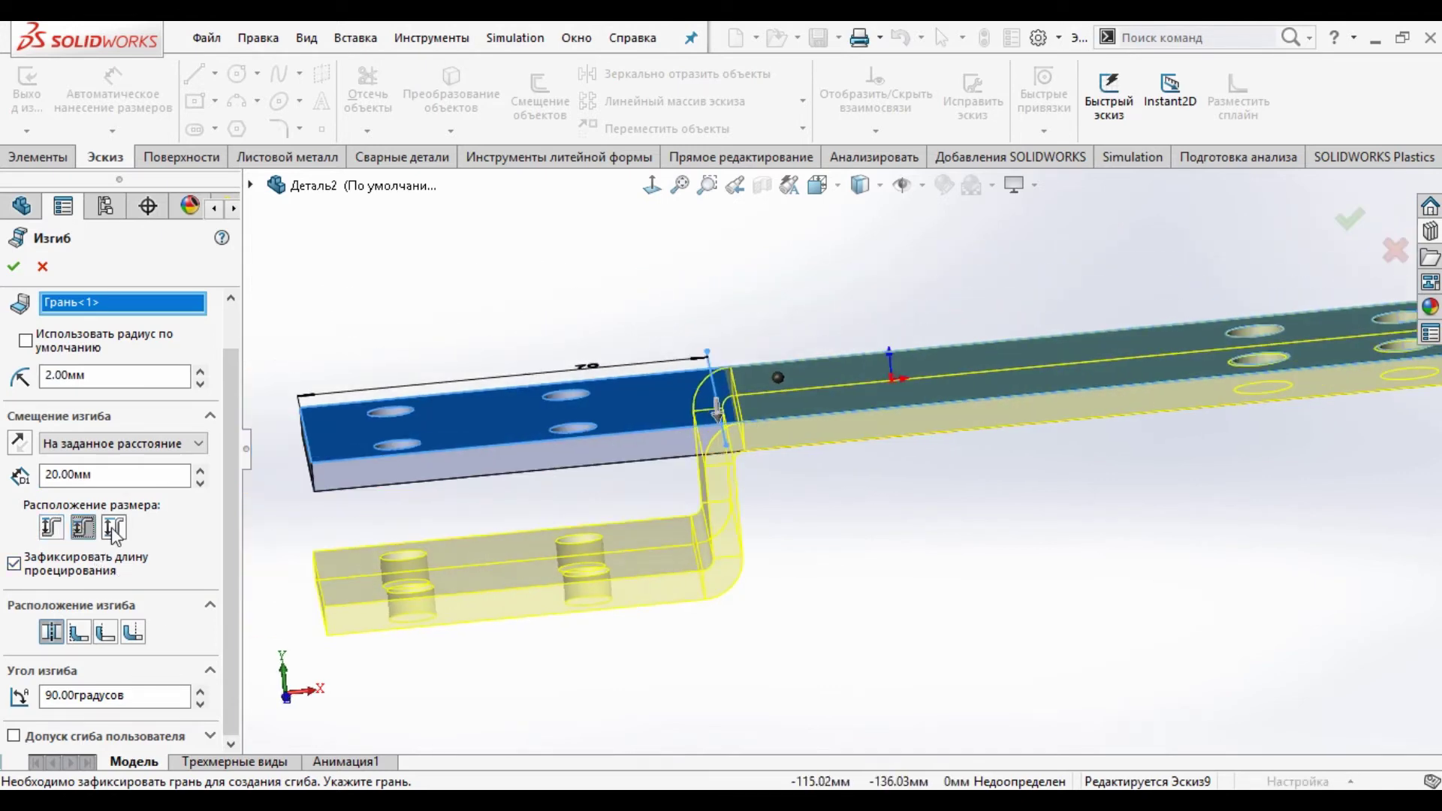
pyautogui.click(114, 528)
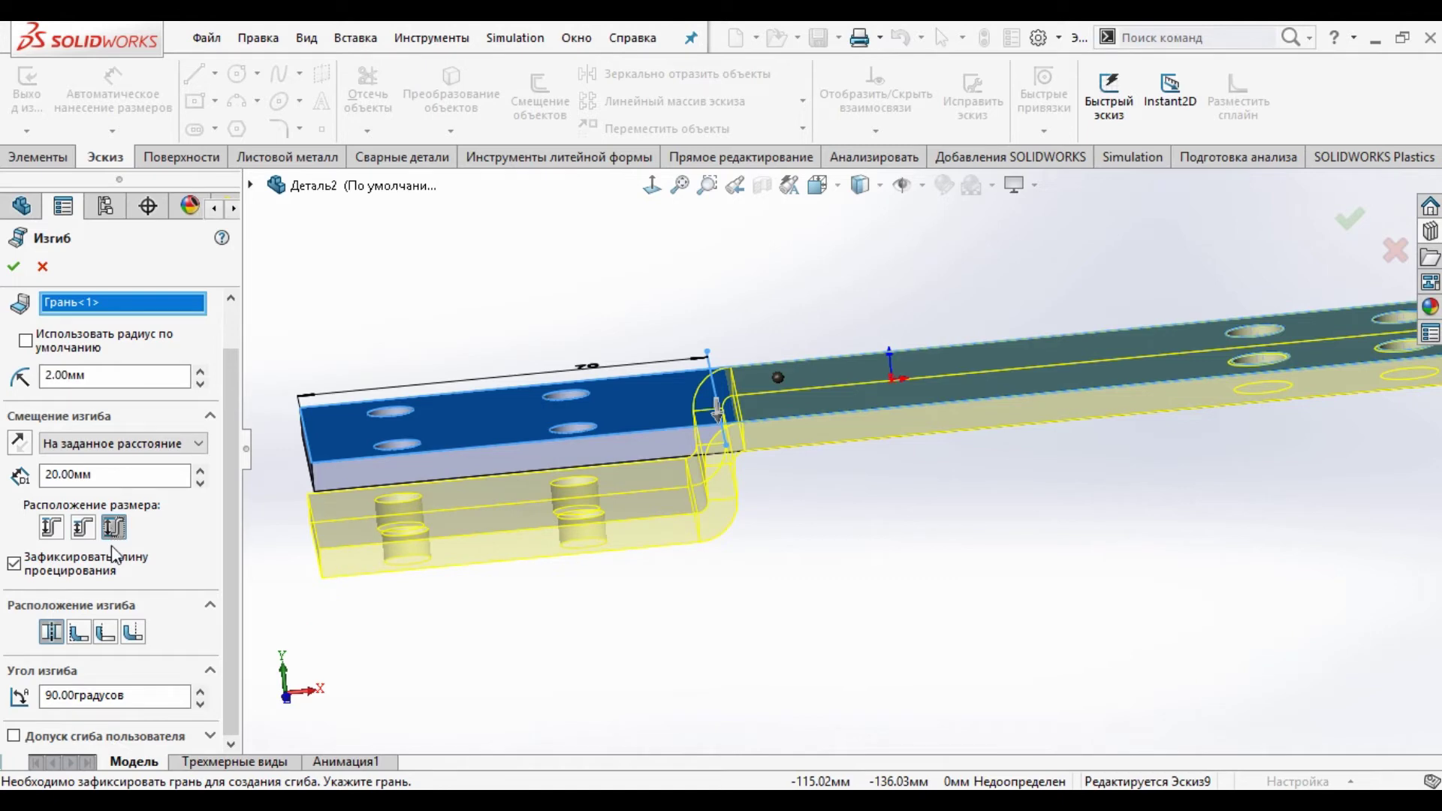
pyautogui.click(53, 528)
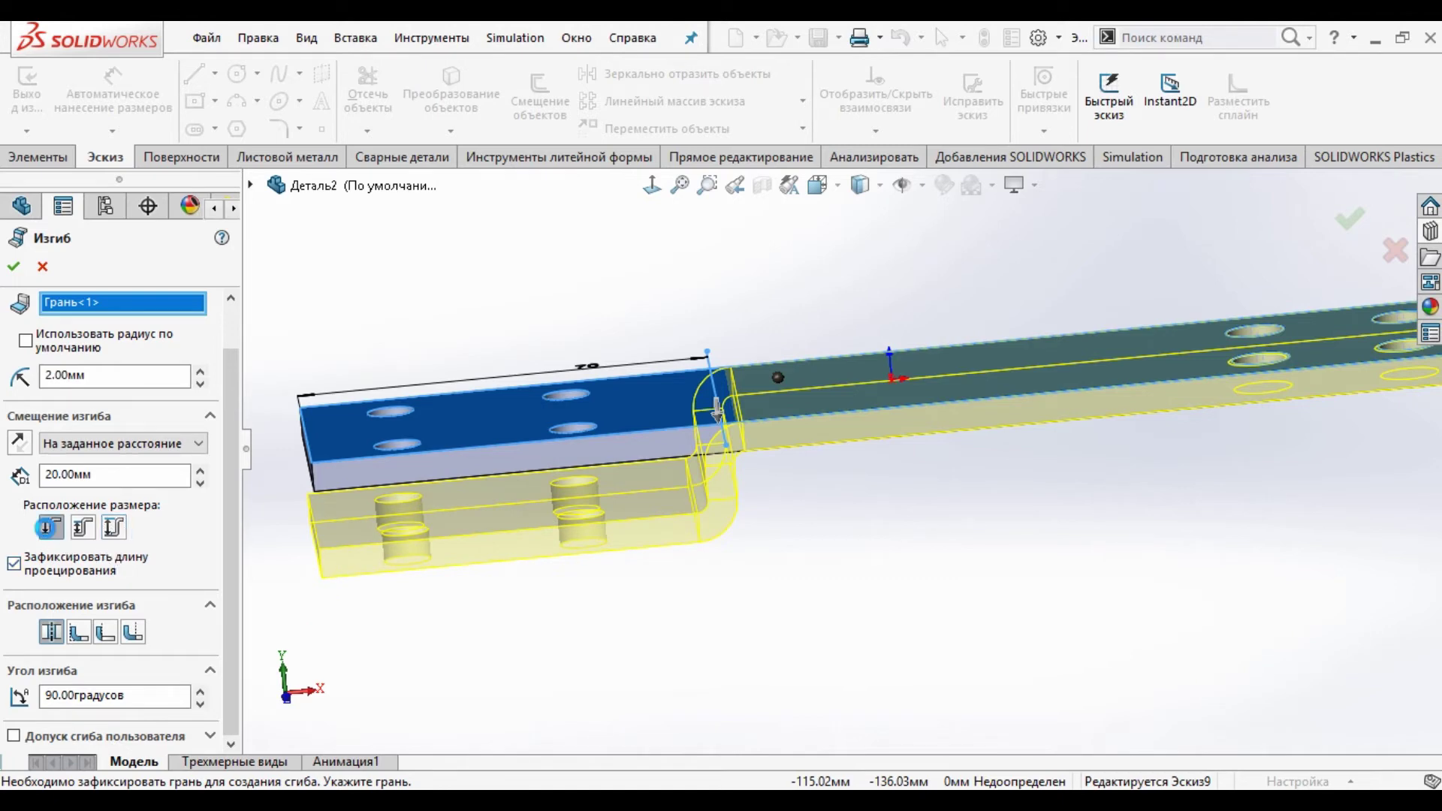
# Step: Set the jog offset distance to 30 mm and turn off the fixed projected length
pyautogui.scroll(1, 644, 524)
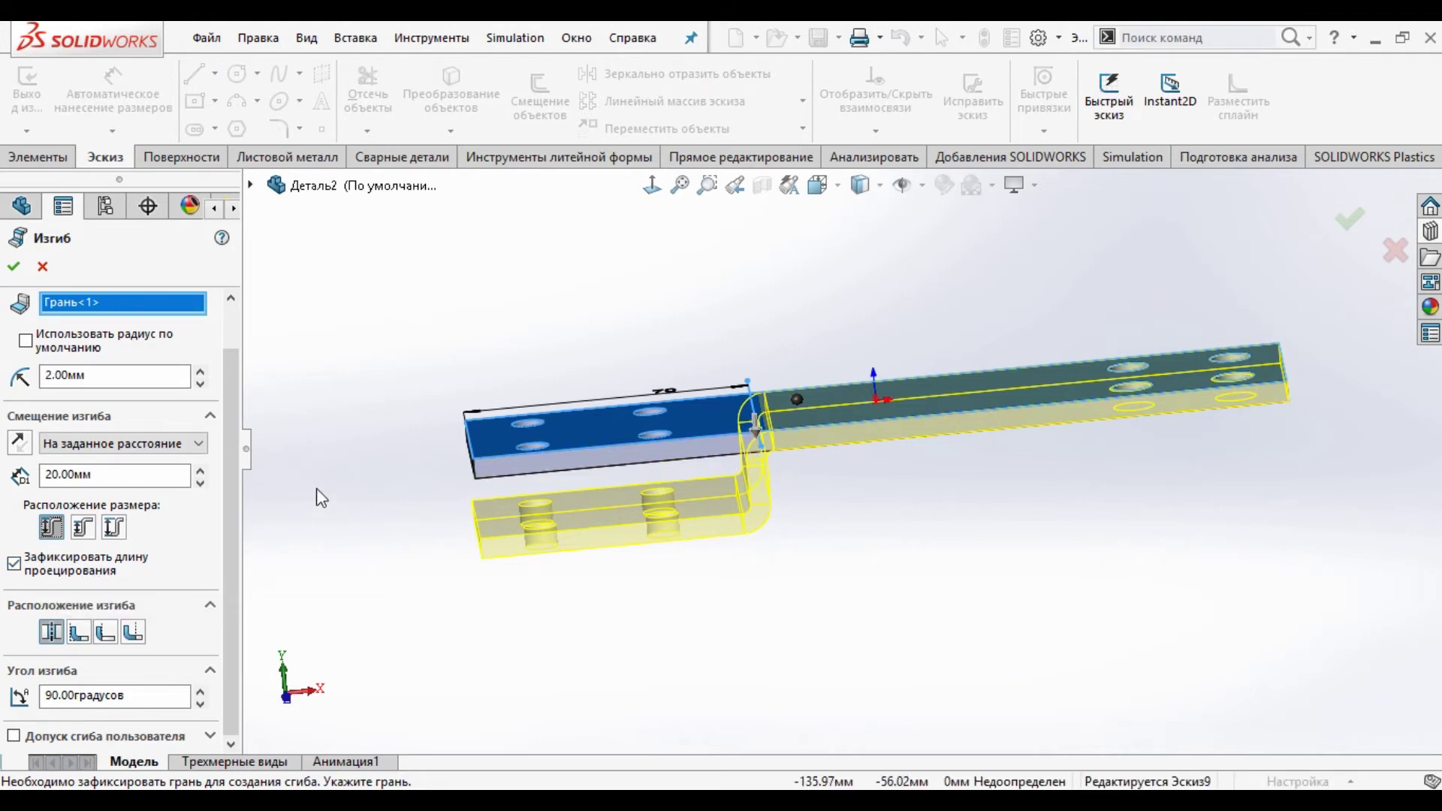
pyautogui.click(201, 473)
pyautogui.click(201, 473)
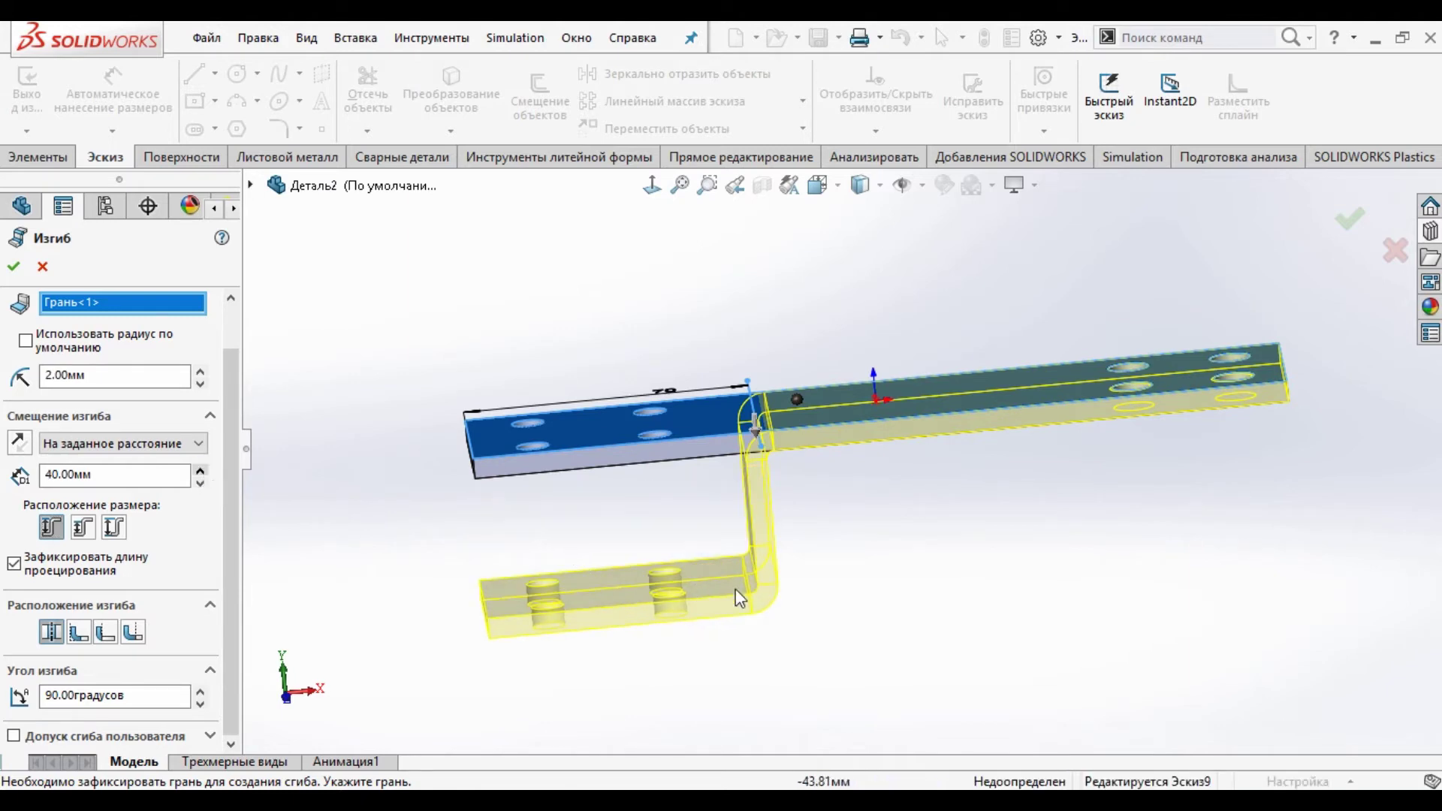
pyautogui.click(200, 483)
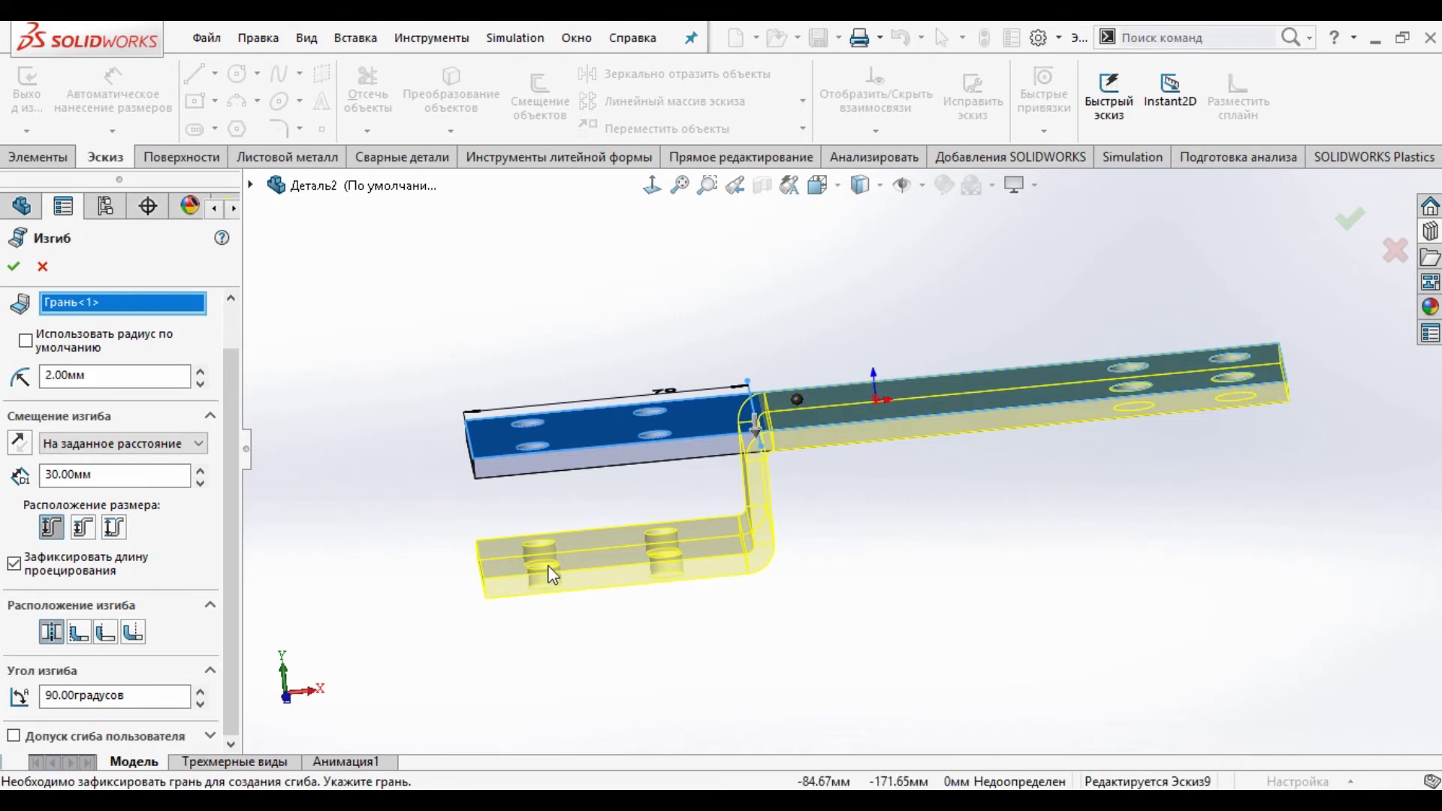
pyautogui.click(66, 576)
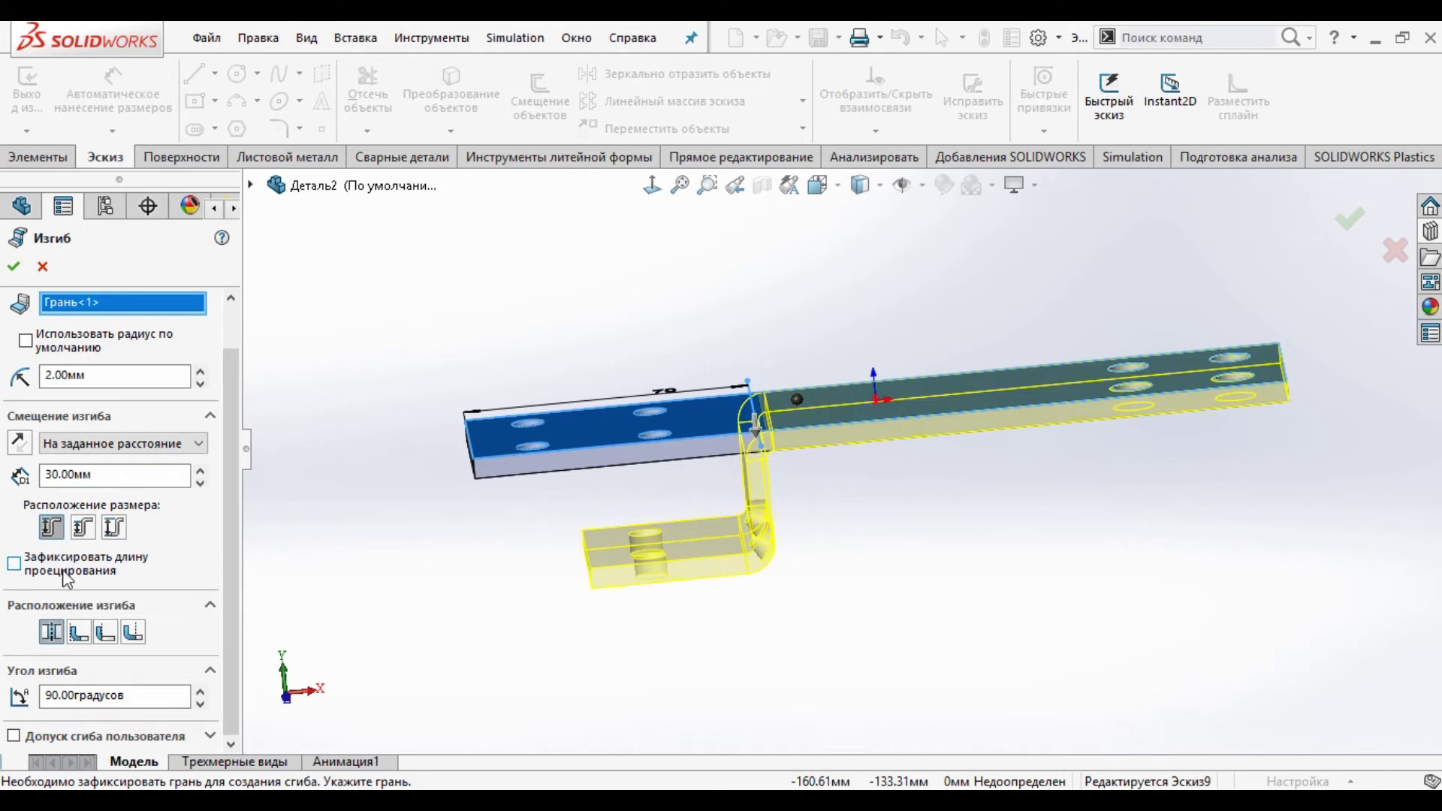
pyautogui.scroll(-5, 832, 549)
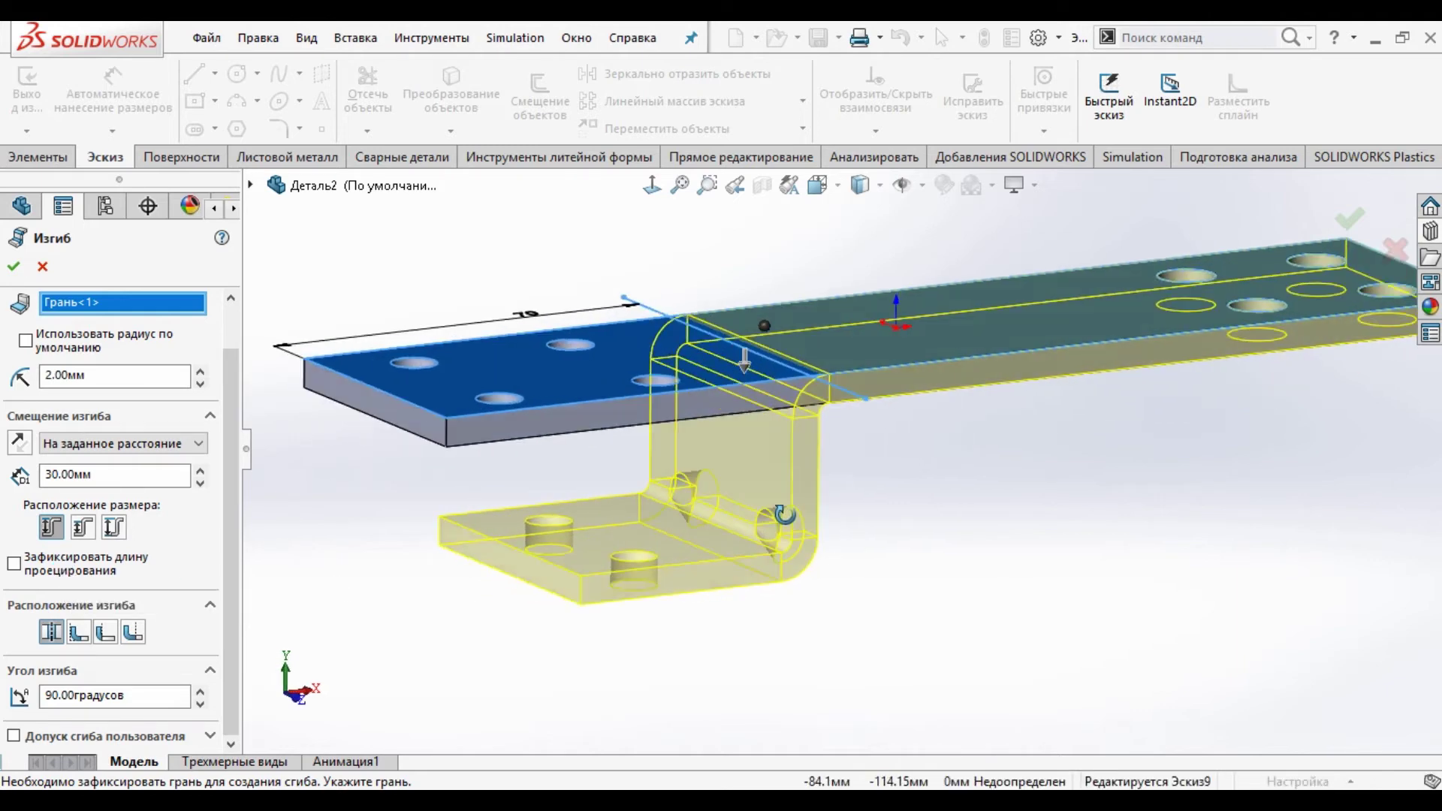